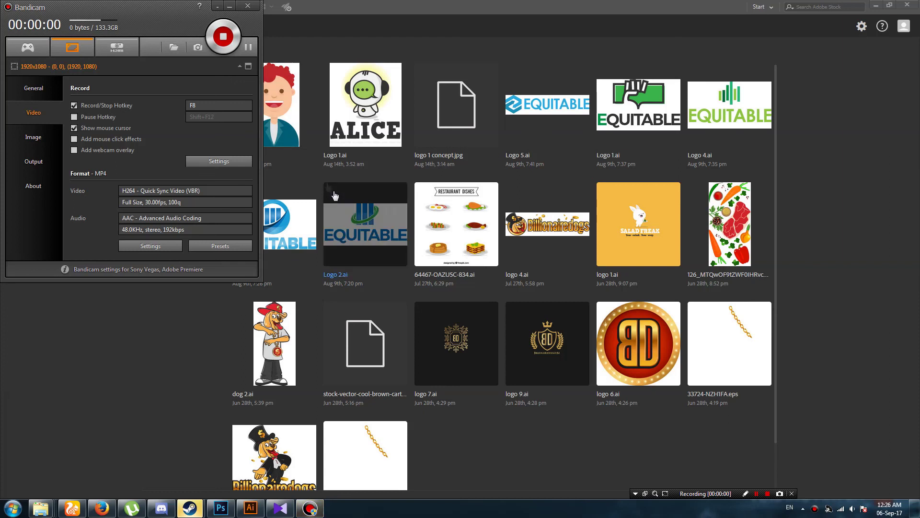
Create a 2500 × 2500 px document named 'flat guy' from the New Document dialog
left_click(182, 109)
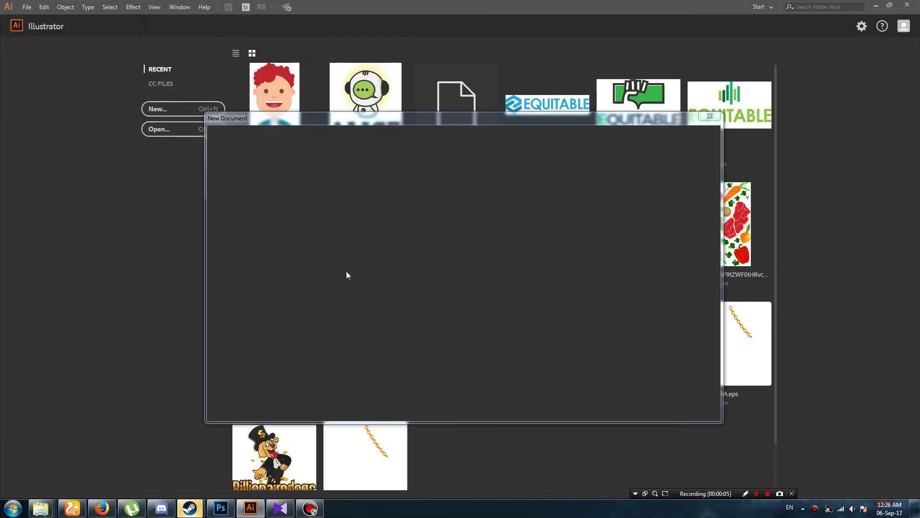
left_click(592, 177)
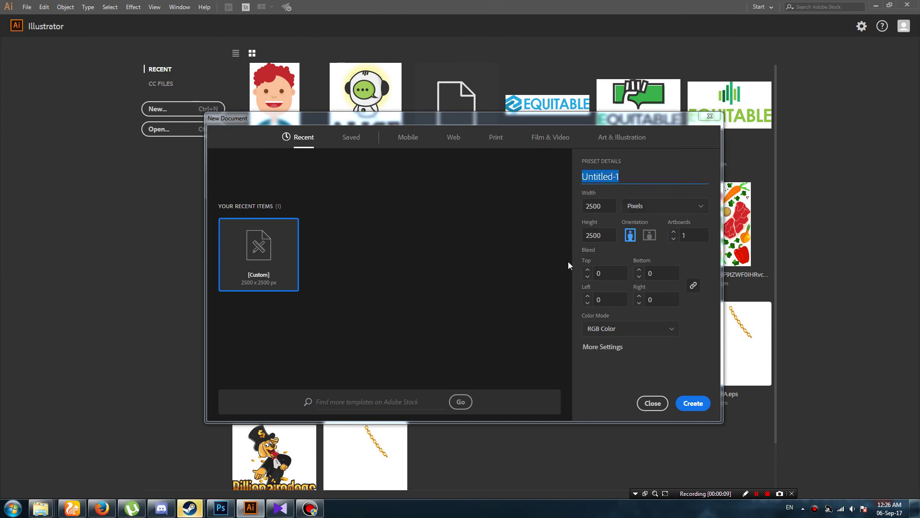
type("flat guy")
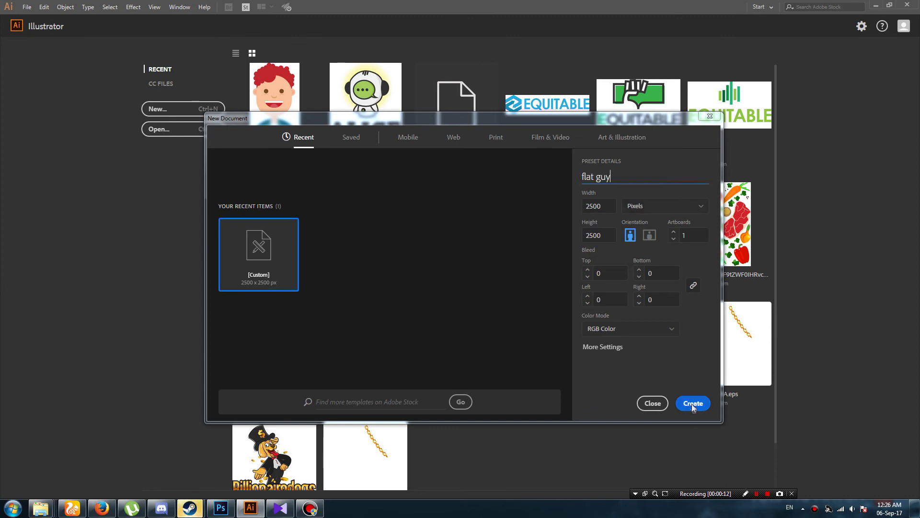
left_click(692, 403)
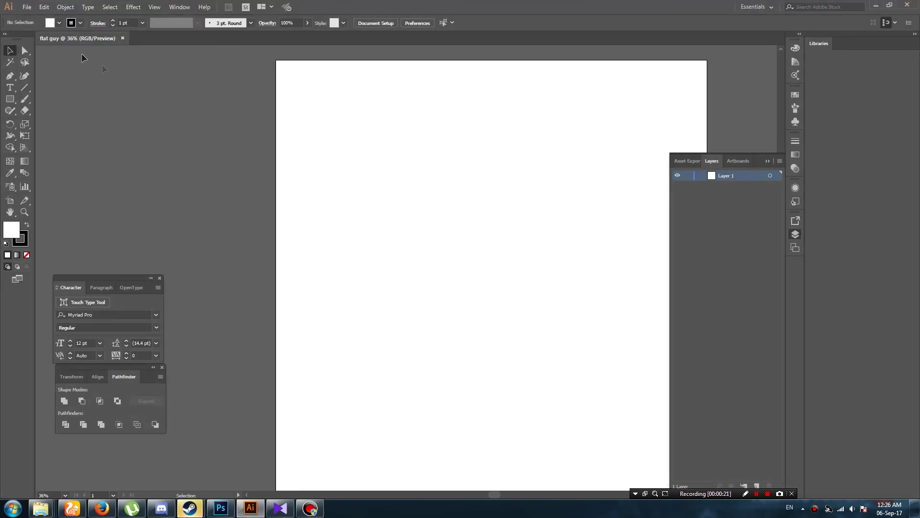
Show rulers and drag vertical and horizontal guides through the artboard centre
key("h")
left_click_drag(431, 183, 322, 171)
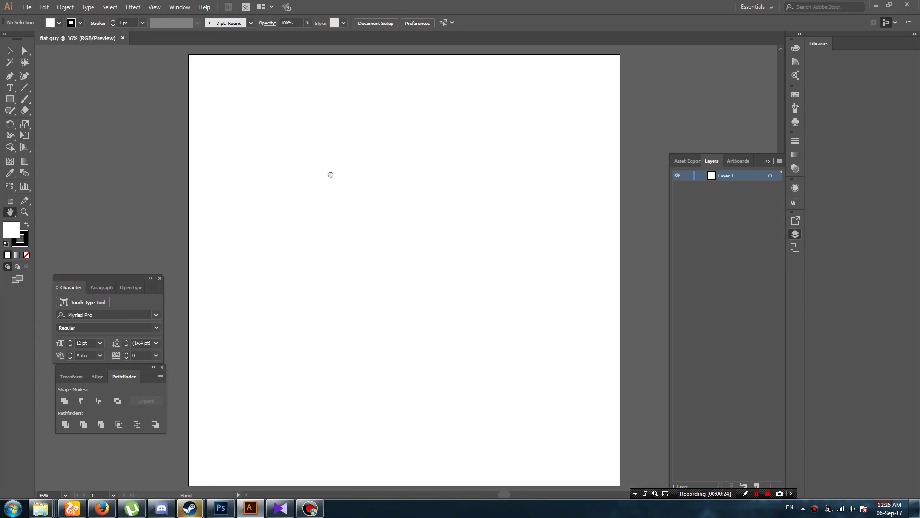
left_click(16, 52)
key("ctrl+r")
left_click_drag(48, 244, 379, 246)
left_click_drag(404, 50, 415, 267)
Lock Layer 1
left_click(688, 175)
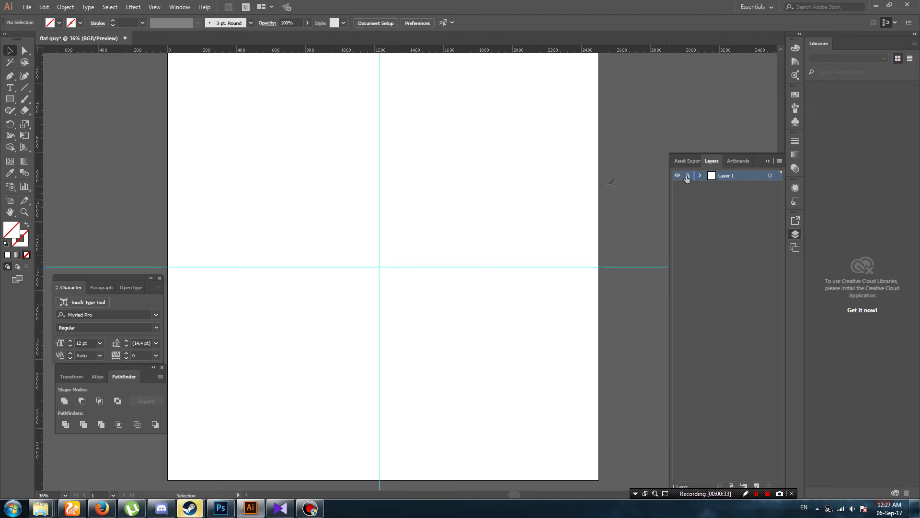
left_click(21, 8)
key("Escape")
Save as 'flat guy.ai' in Odesk Works > tut, accepting the default Illustrator options
key("ctrl+s")
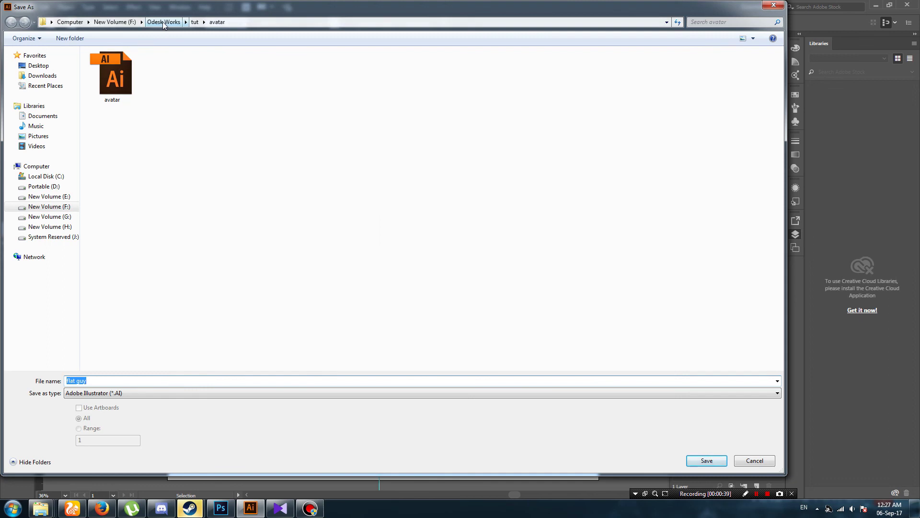
left_click(162, 22)
left_click(216, 74)
double_click(216, 74)
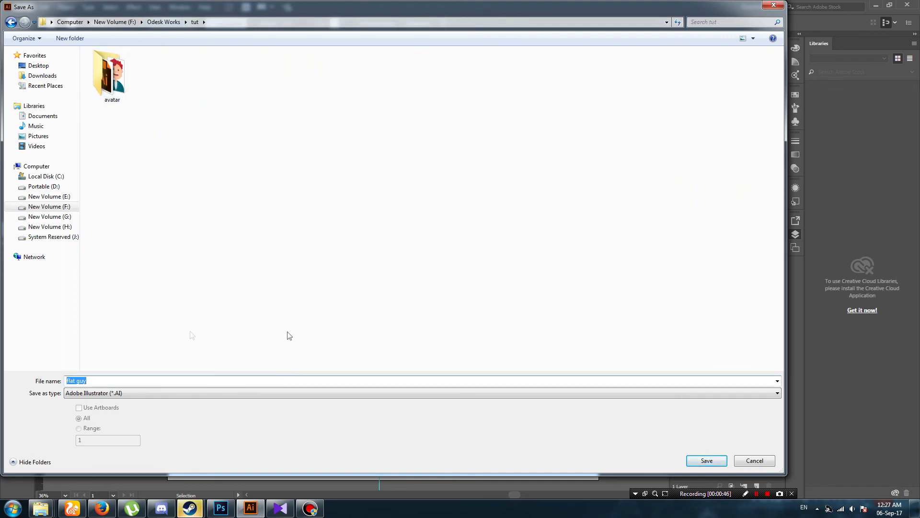
left_click(705, 461)
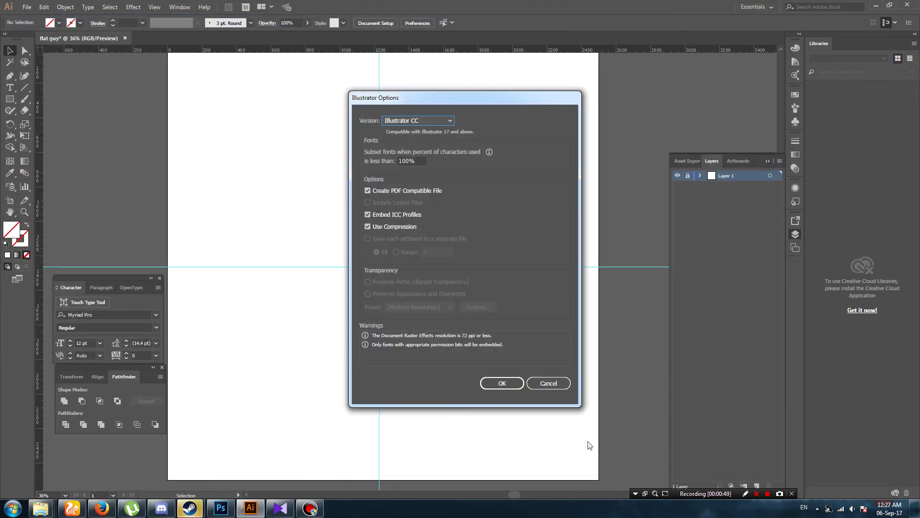
left_click(493, 382)
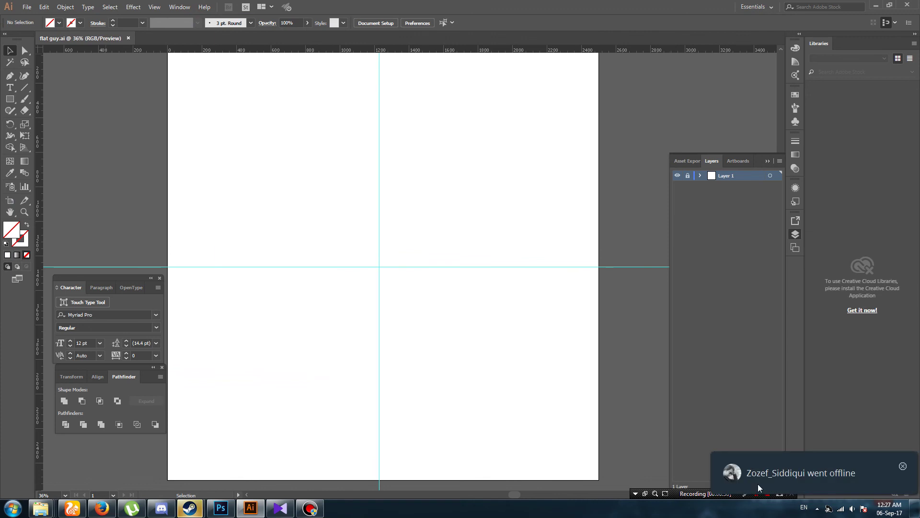
Add Layer 2 and draw a tall rounded rectangle above the artboard centre
left_click(757, 485)
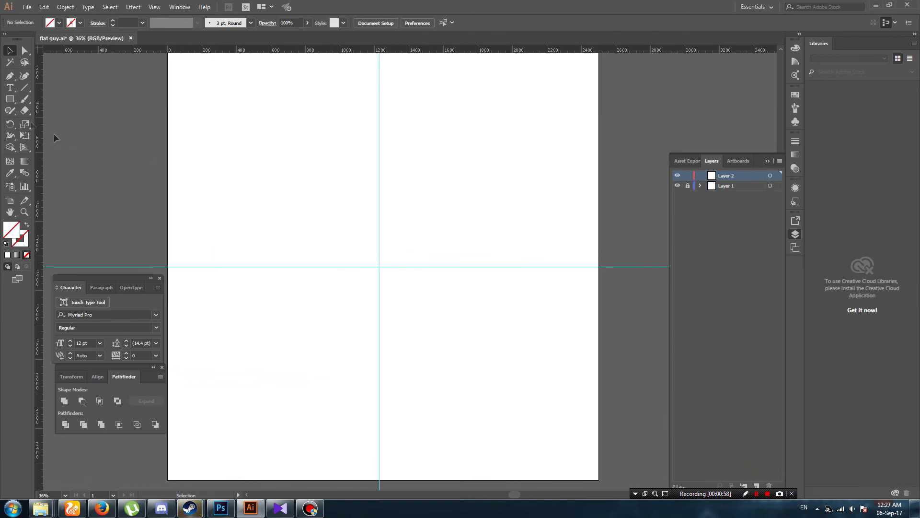
left_click(16, 99)
right_click(18, 100)
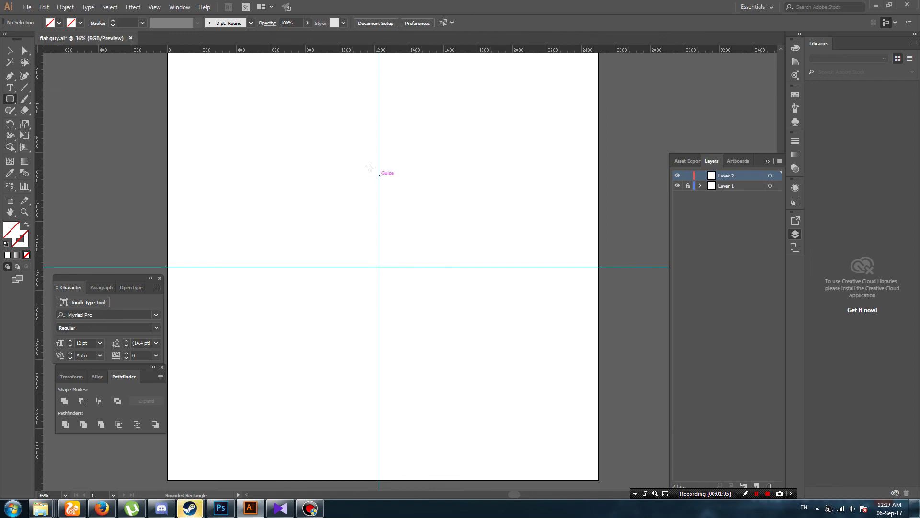
left_click_drag(370, 168, 407, 227)
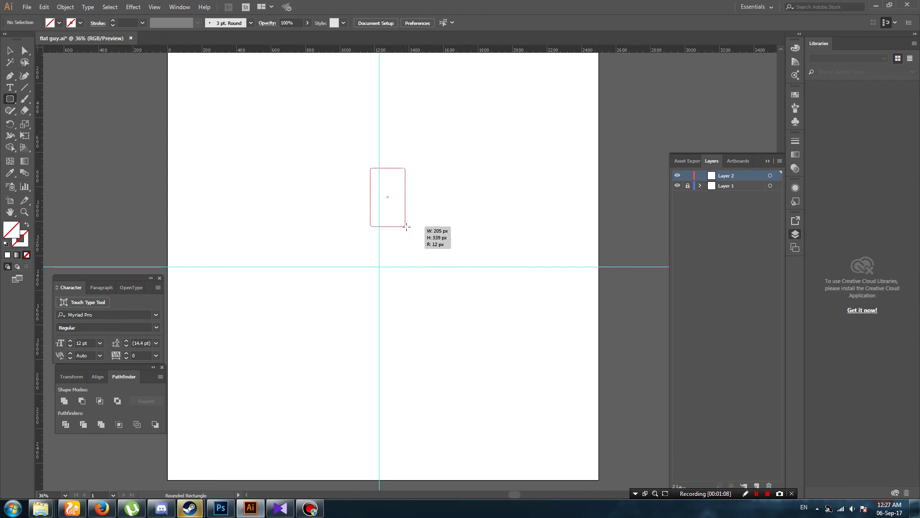
left_click_drag(406, 222, 405, 221)
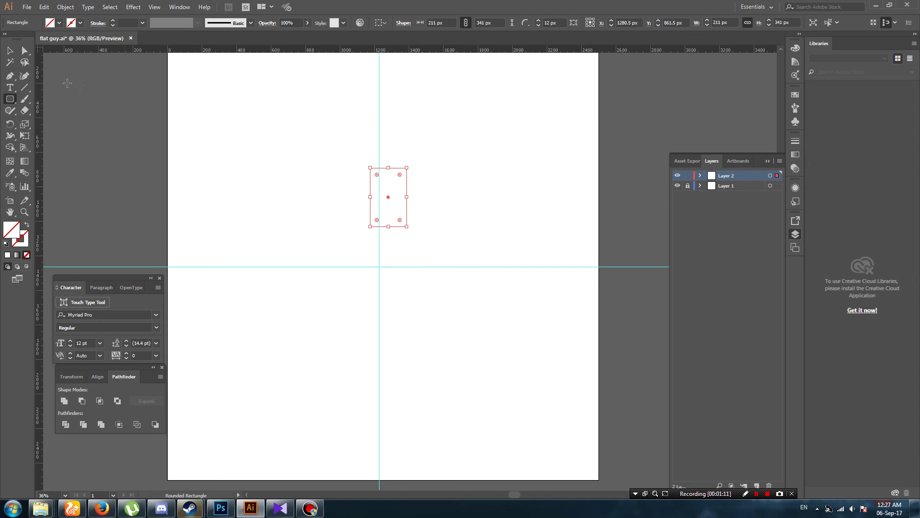
Round the rectangle's corners fully into a 211 × 341 px pill and select it
left_click(25, 51)
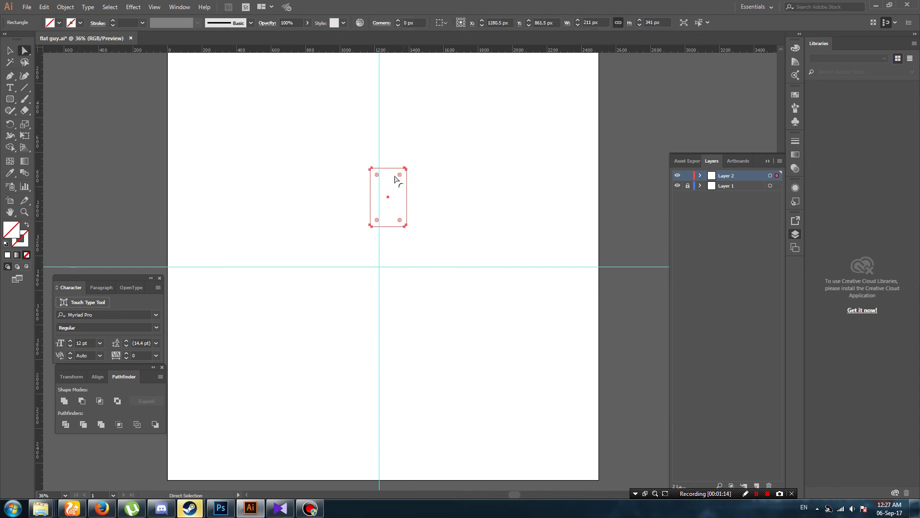
left_click_drag(386, 180, 384, 186)
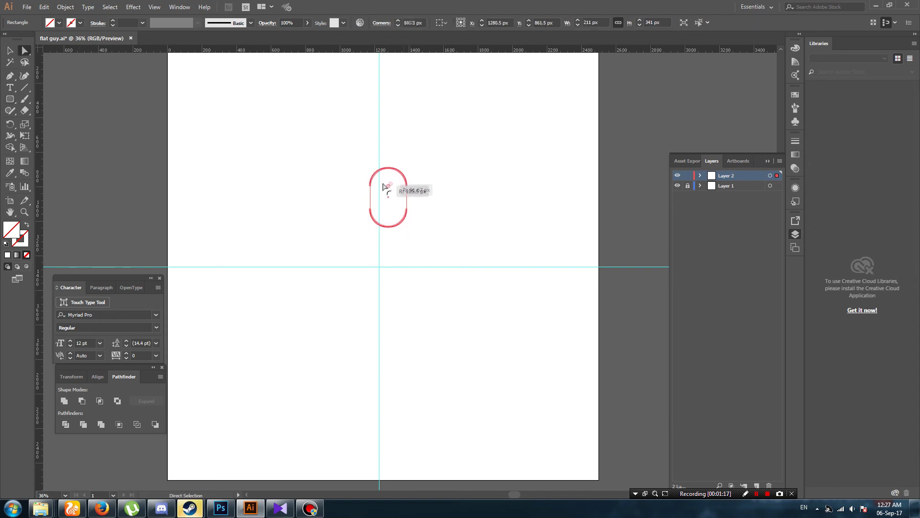
left_click(10, 50)
left_click_drag(346, 174, 410, 212)
left_click(59, 22)
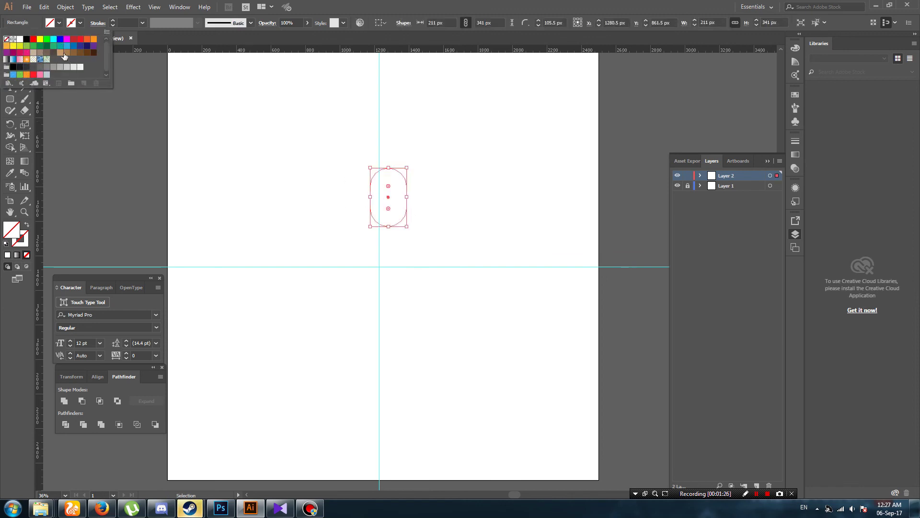
Fill the pill with peach #FFCF9F and shift it left onto the vertical guide
left_click(64, 56)
double_click(12, 229)
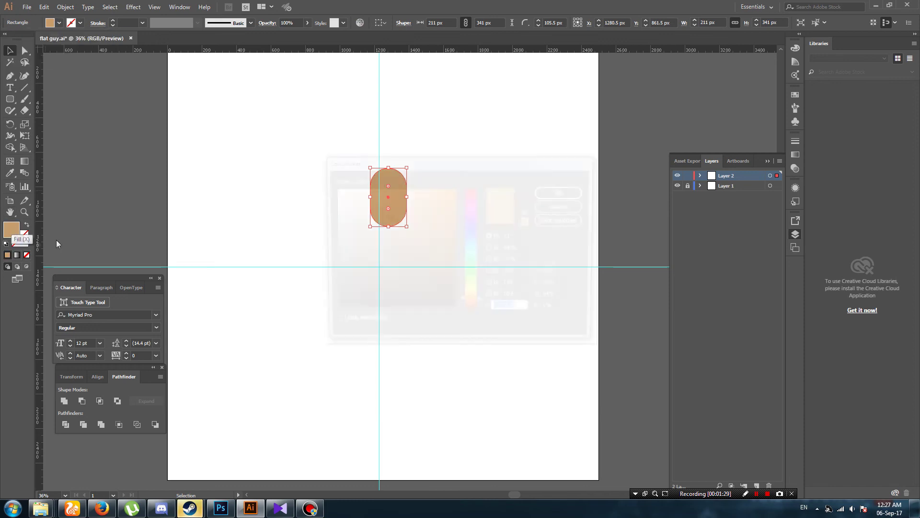
mouse_move(376, 204)
left_mouse_down()
mouse_move(367, 189)
mouse_move(380, 189)
left_mouse_up()
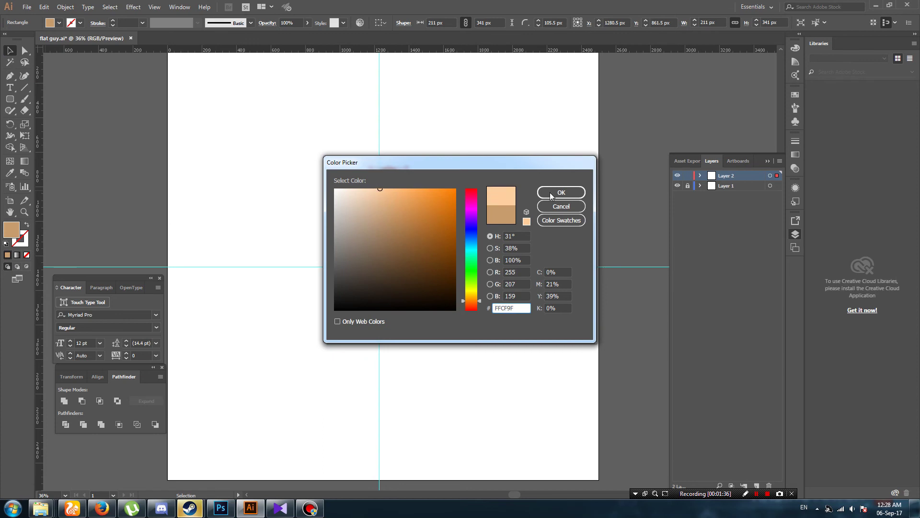
left_click(551, 193)
mouse_move(398, 203)
left_mouse_down()
mouse_move(392, 212)
mouse_move(415, 196)
left_mouse_up()
left_click(416, 196)
scroll(416, 196, "up", 1)
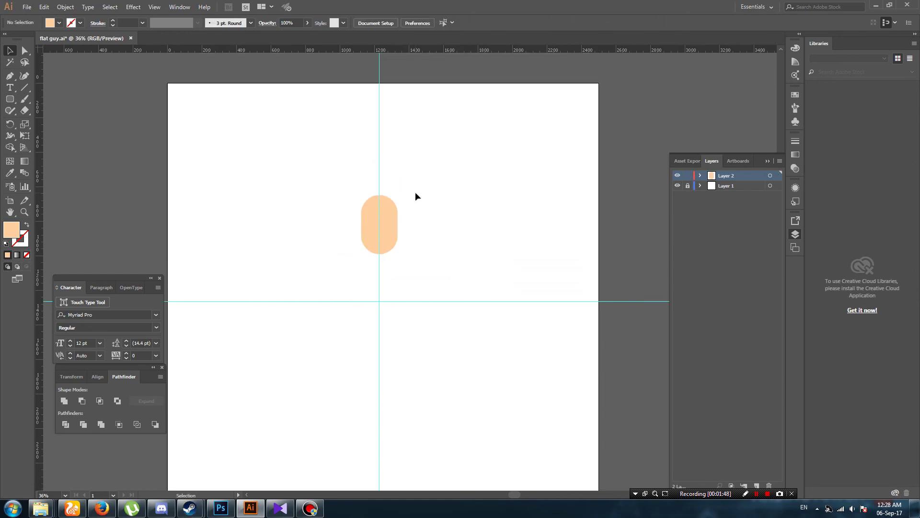
Zoom to 100% and copy the peach pill
scroll(415, 196, "up", 2)
key("ctrl+1")
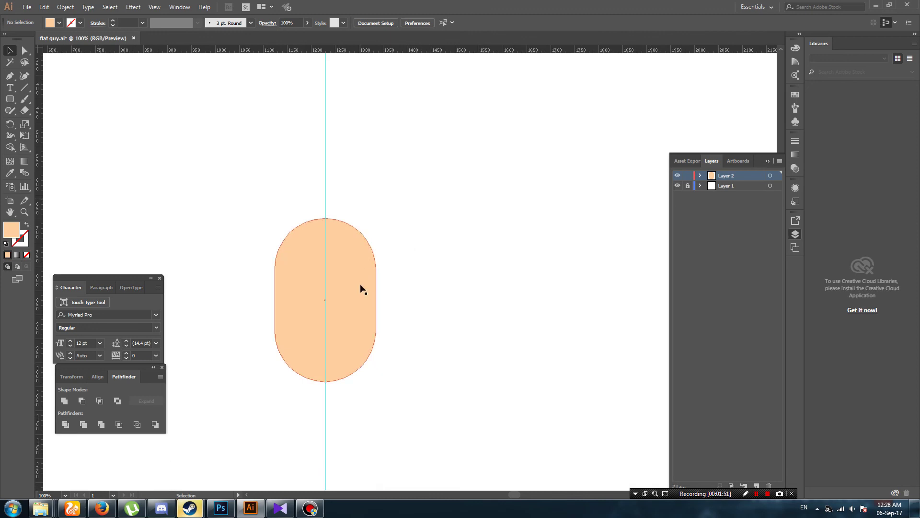
left_click_drag(379, 286, 464, 246)
key("v")
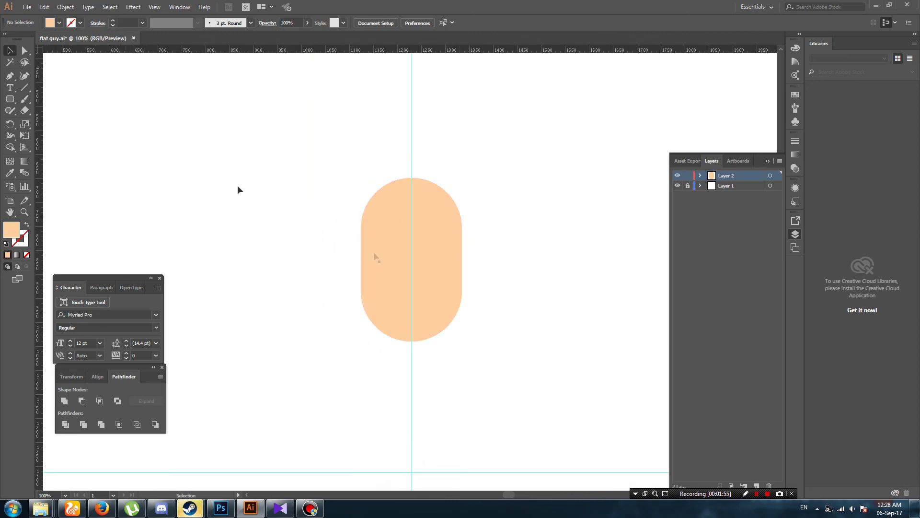
left_click(428, 251)
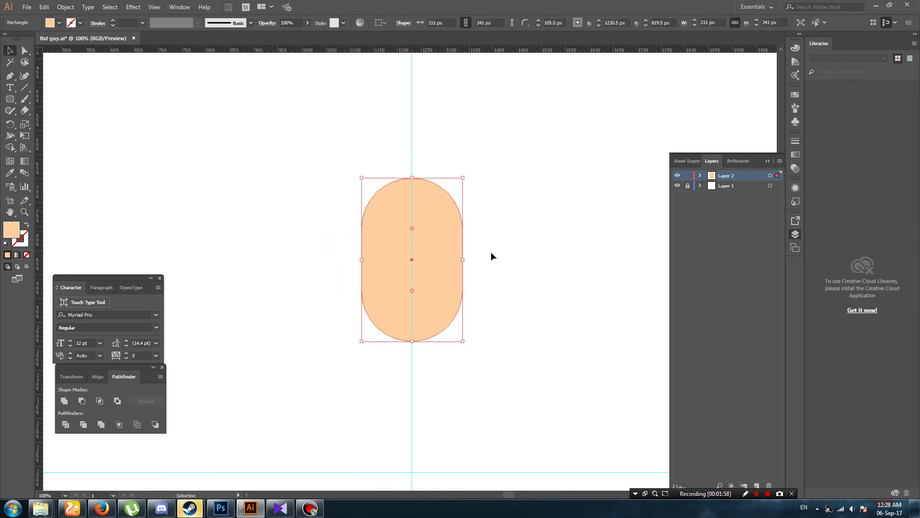
left_click(491, 252)
key("a")
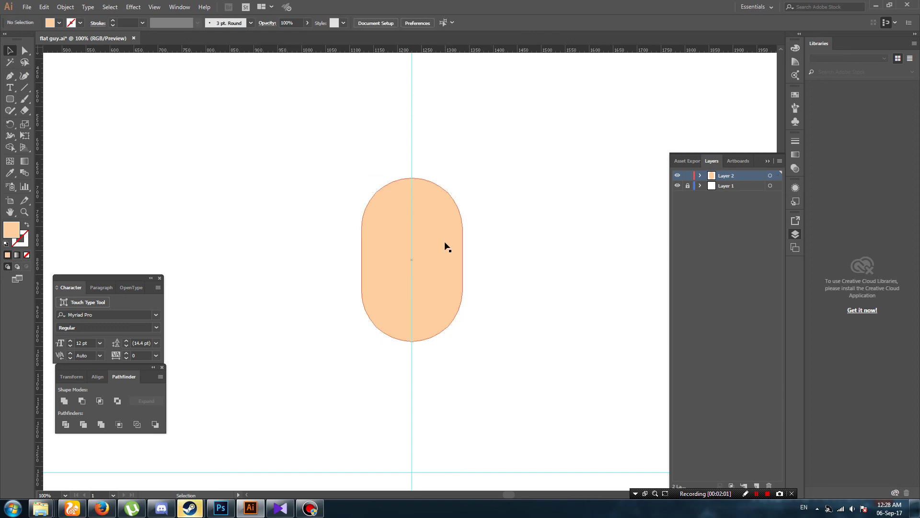
left_click(444, 246)
left_click_drag(443, 245, 441, 256)
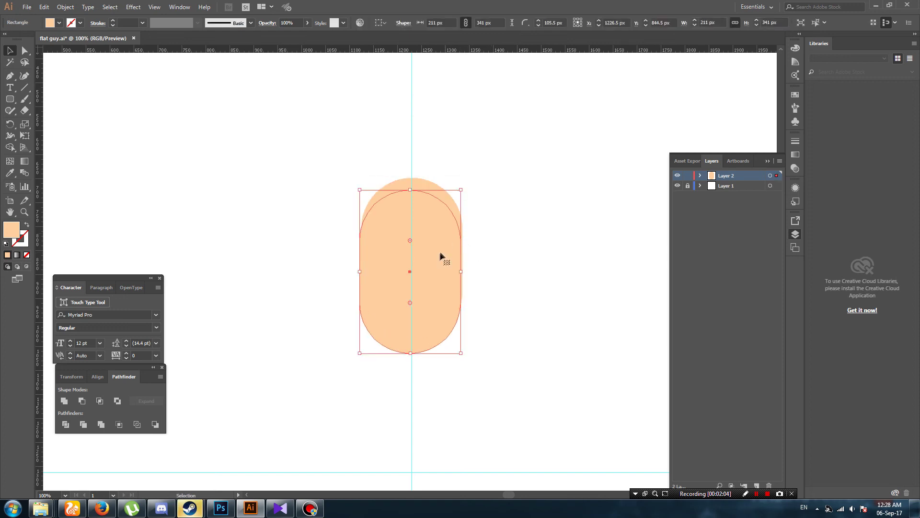
left_click_drag(559, 274, 565, 273)
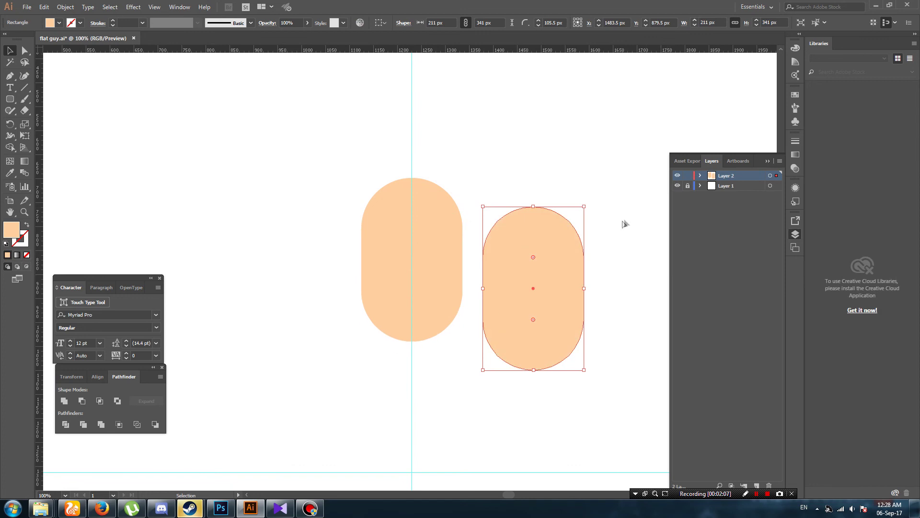
key("Delete")
Lock Layer 2, add Layer 3, and paste two slightly offset pill copies right of the original
left_click(688, 175)
left_click(724, 186)
left_click(757, 486)
key("ctrl+f")
mouse_move(426, 245)
left_mouse_down()
mouse_move(539, 277)
mouse_move(425, 257)
left_mouse_up()
left_click_drag(531, 286, 547, 278)
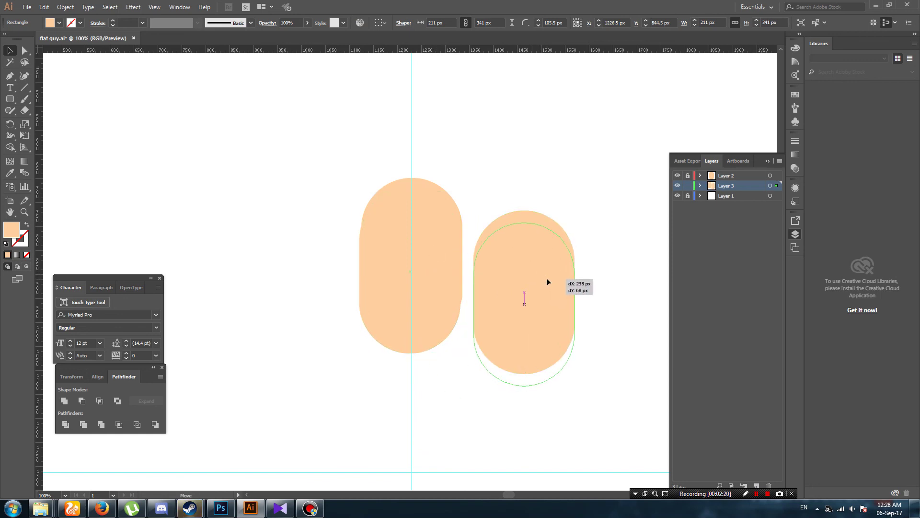
left_click_drag(547, 276, 548, 277)
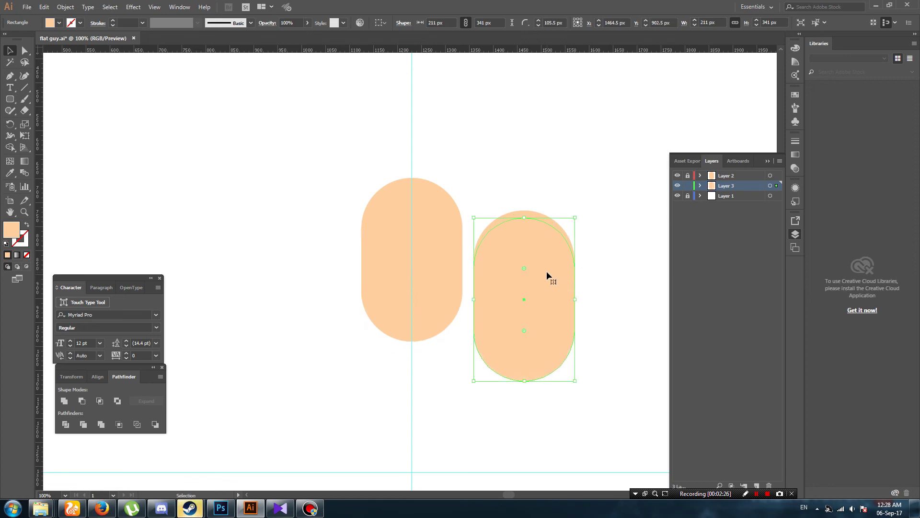
Shape Builder the overlapping pills, deleting the middle and bottom to leave the top crescent
left_click(517, 201)
left_click_drag(508, 181, 545, 247)
key("shift+m")
left_click(512, 269, "alt")
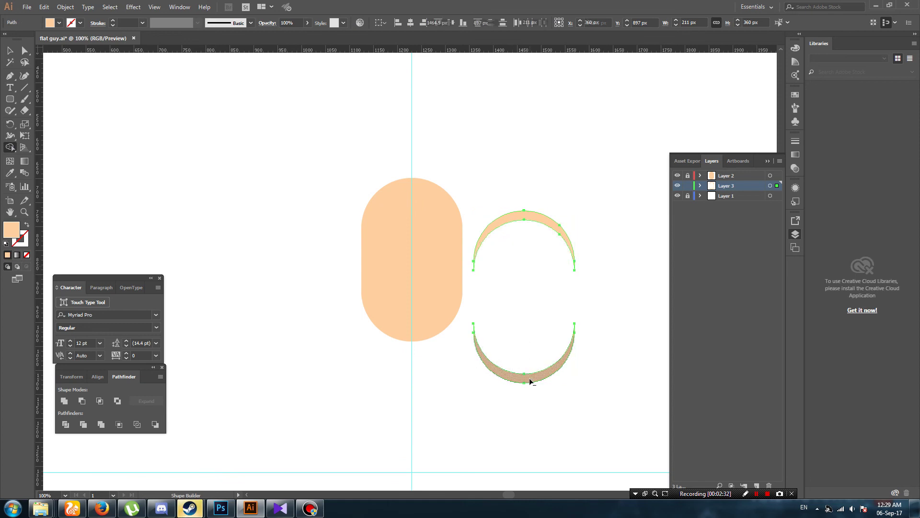
left_click(529, 377, "alt")
left_click(13, 50)
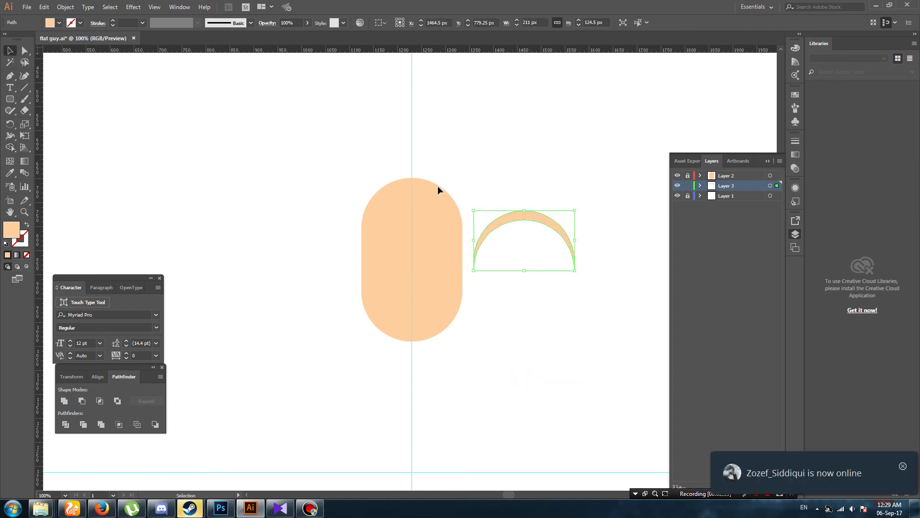
Fill the crescent orange-brown D86928 and drag it toward the head's top
left_click(59, 23)
left_click(80, 52)
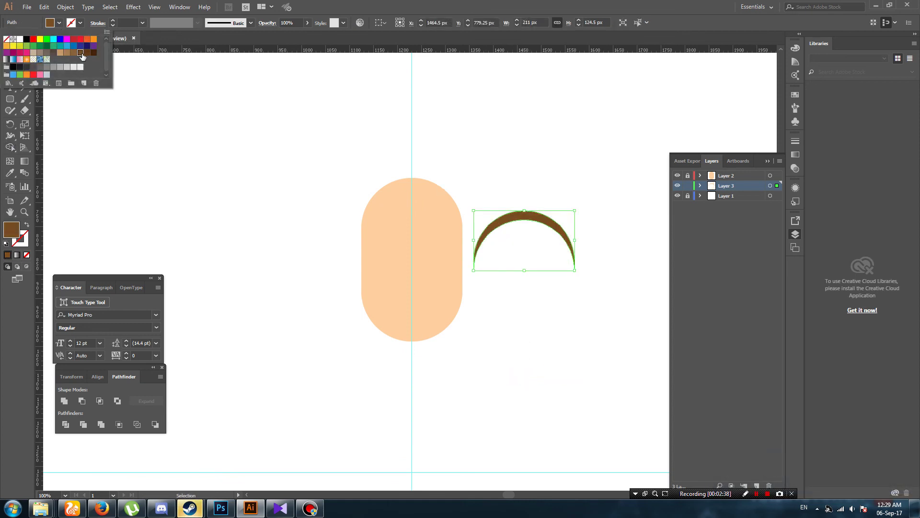
left_click(74, 40)
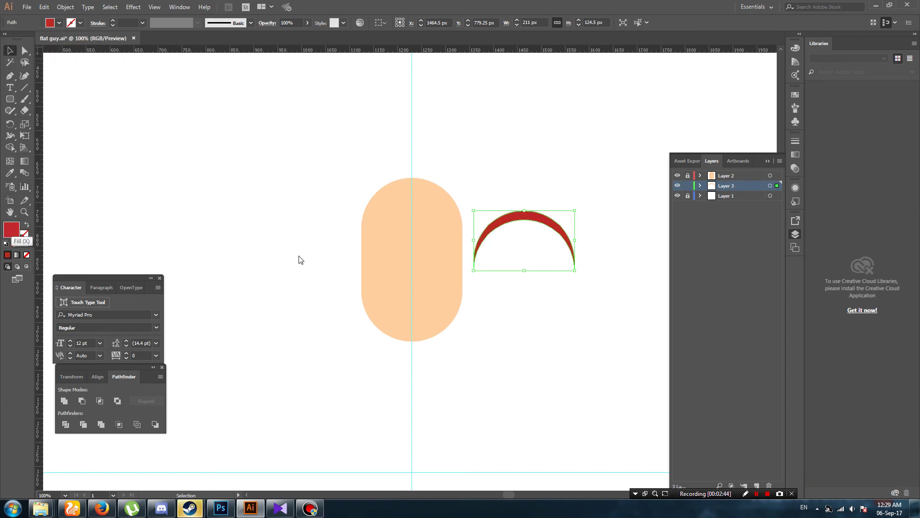
left_click_drag(474, 290, 480, 307)
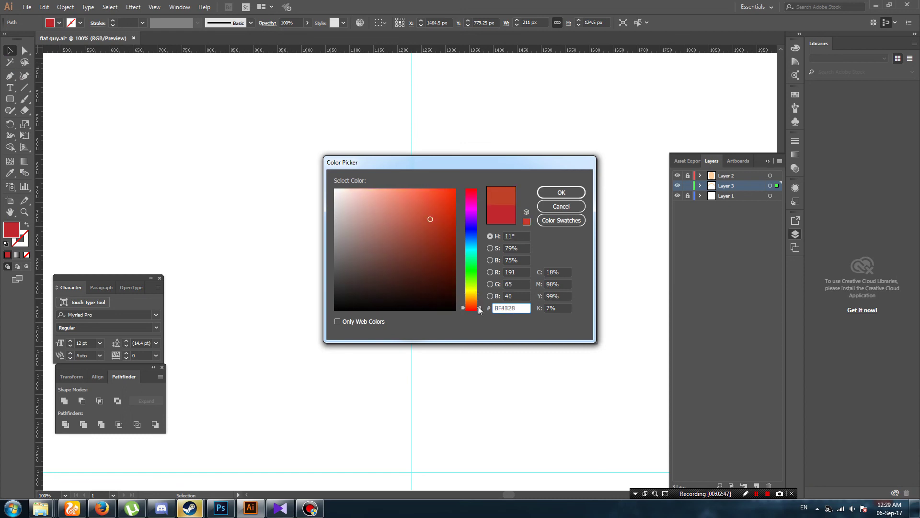
left_click_drag(439, 218, 437, 216)
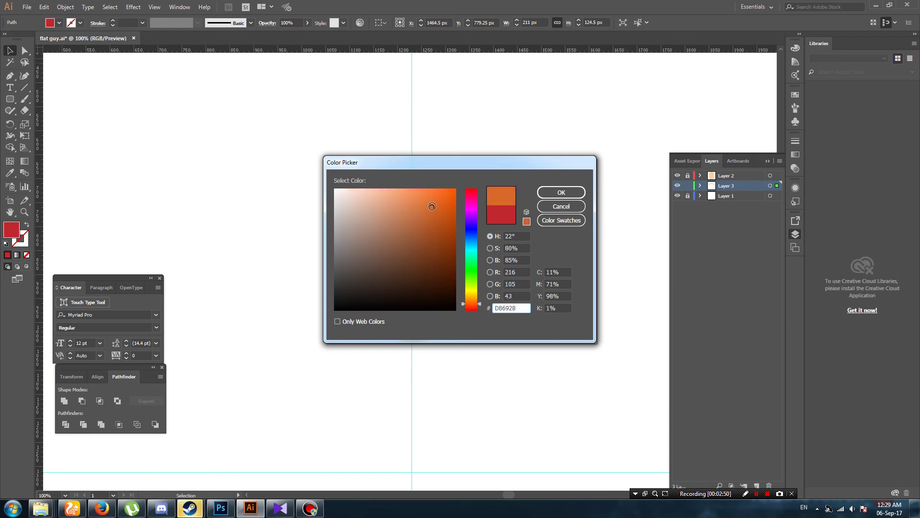
left_click(544, 193)
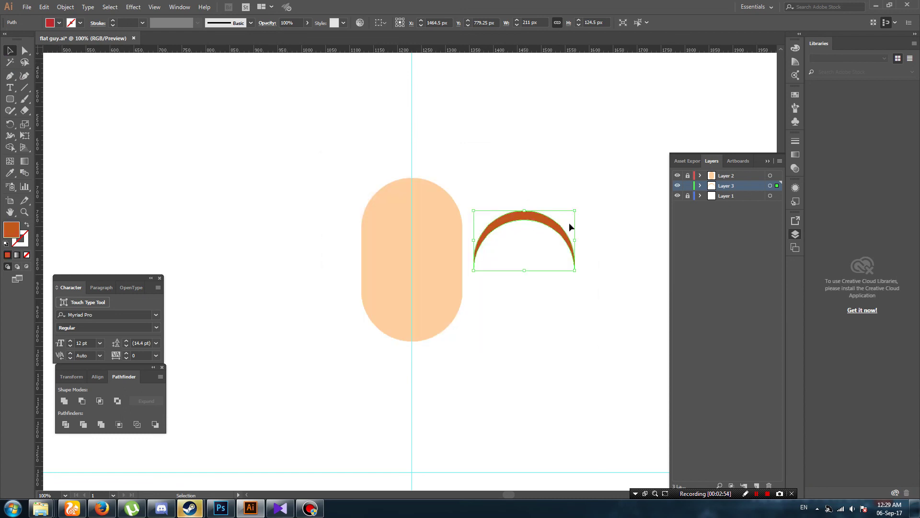
left_click_drag(546, 220, 432, 183)
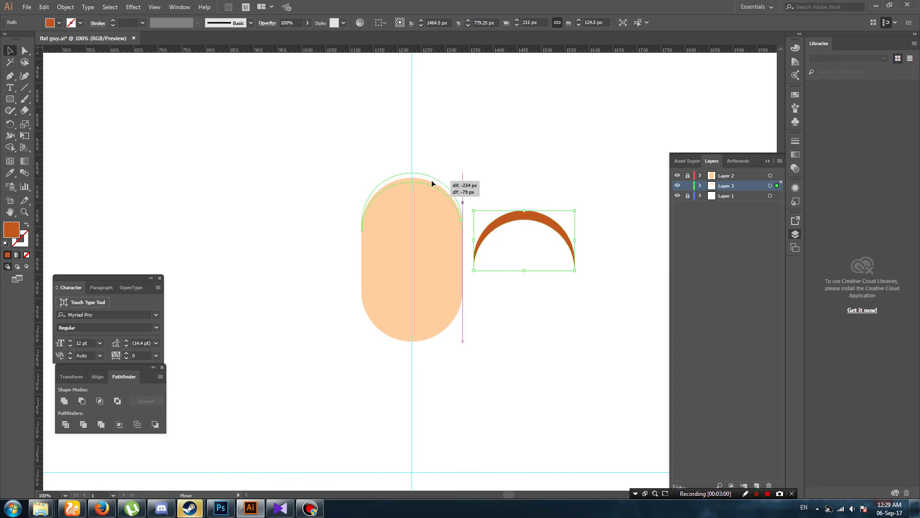
Drop the orange crescent onto the top of the peach capsule as hair, zoomed in
left_click_drag(485, 152, 485, 152)
left_click(485, 152)
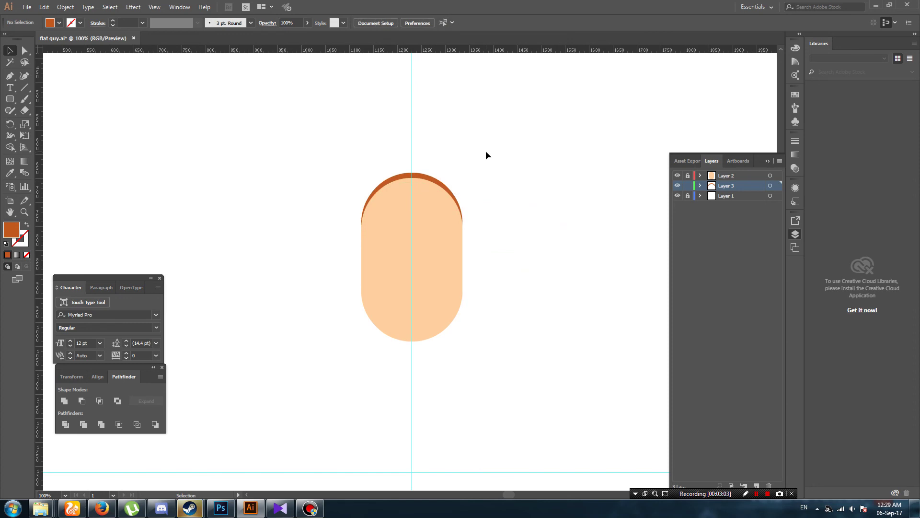
key("ctrl+plus")
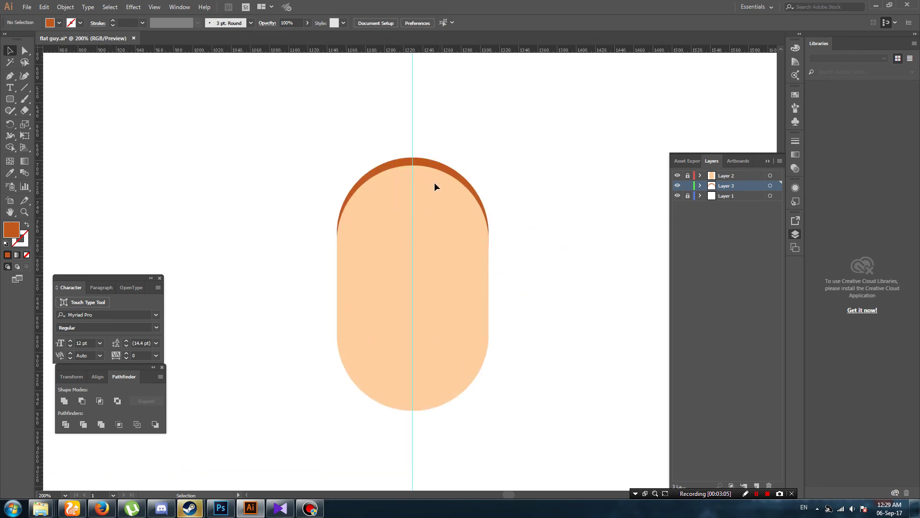
key("ctrl+plus")
left_click(457, 138)
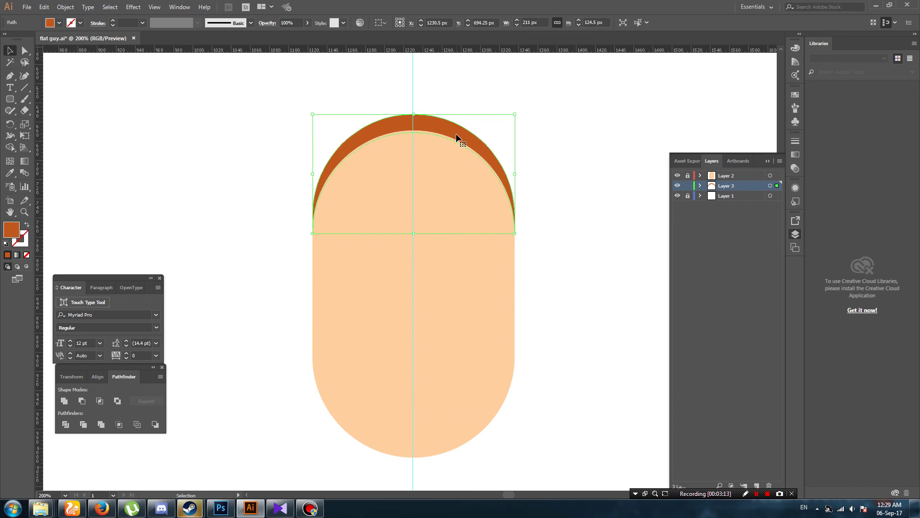
left_click(551, 150)
scroll(552, 151, "up", 2)
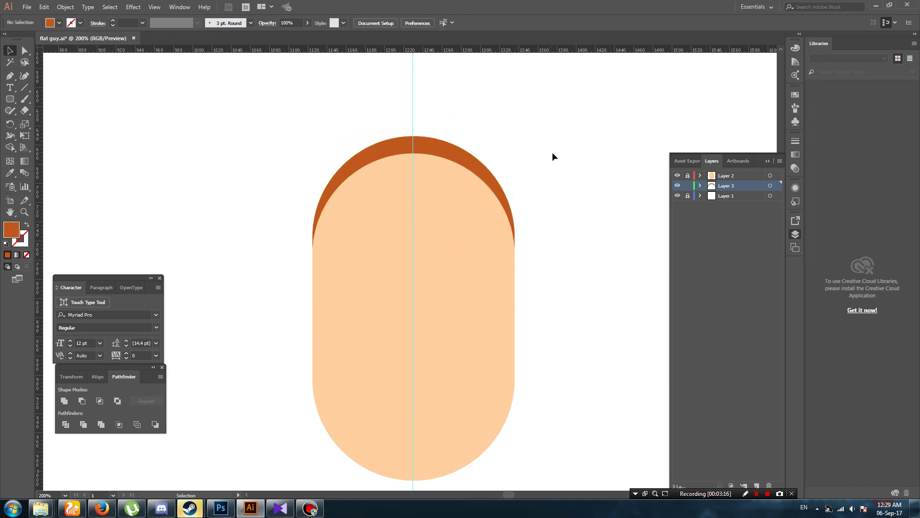
scroll(553, 163, "up", 1)
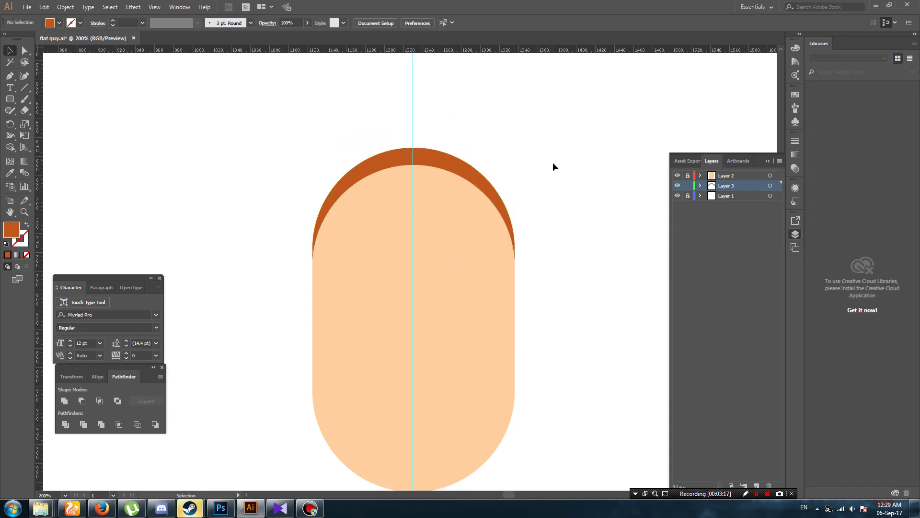
Add Layer 4 and draw a 58 px circle left of the head in the face's peach
left_click(756, 486)
left_click(10, 100)
left_click_drag(10, 100, 48, 121)
mouse_move(218, 179)
left_mouse_down()
mouse_move(231, 207)
mouse_move(246, 206)
left_mouse_up()
key("v")
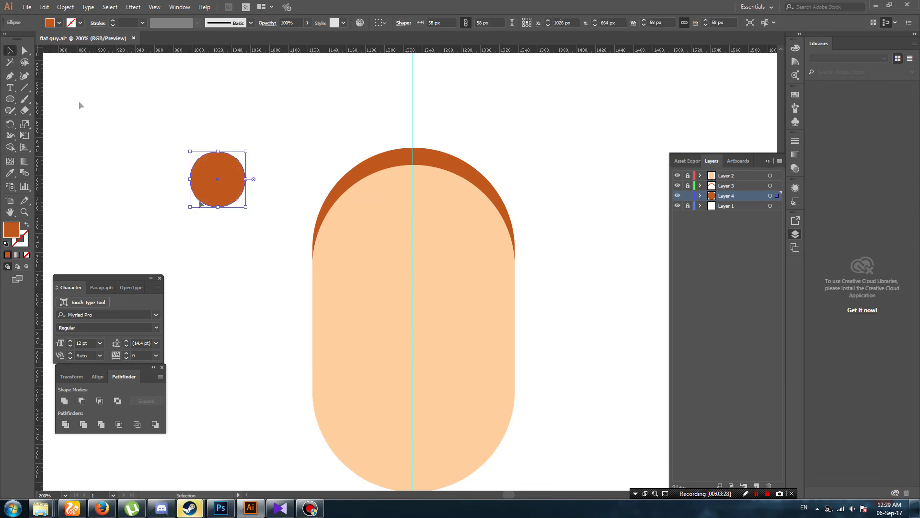
left_click(378, 273)
key("i")
left_click(218, 179, "alt")
key("v")
Duplicate the circle over itself and shrink the copy to a 38 px inner circle
key("a")
left_click(233, 183)
key("ctrl+c")
key("ctrl+v")
mouse_move(397, 270)
left_mouse_down()
mouse_move(208, 179)
mouse_move(232, 191)
left_mouse_up()
left_click(242, 196)
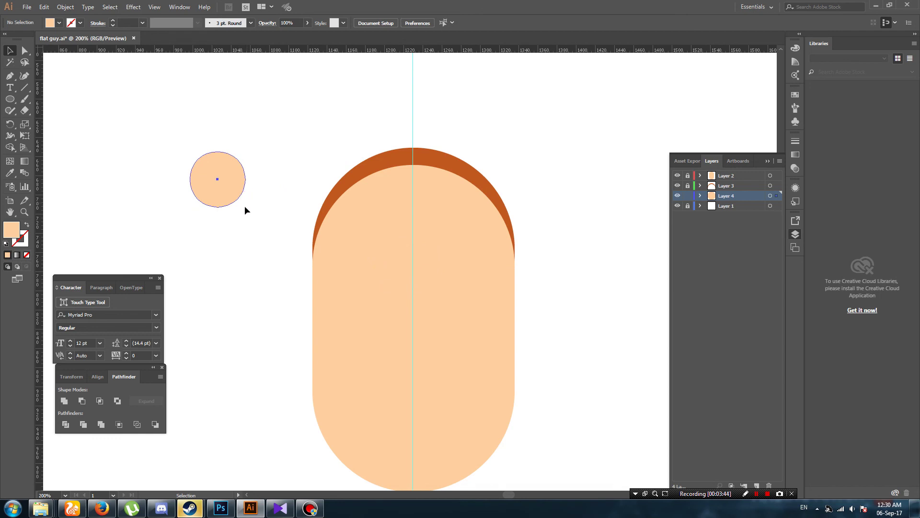
left_click(239, 200)
left_click_drag(247, 207, 237, 198)
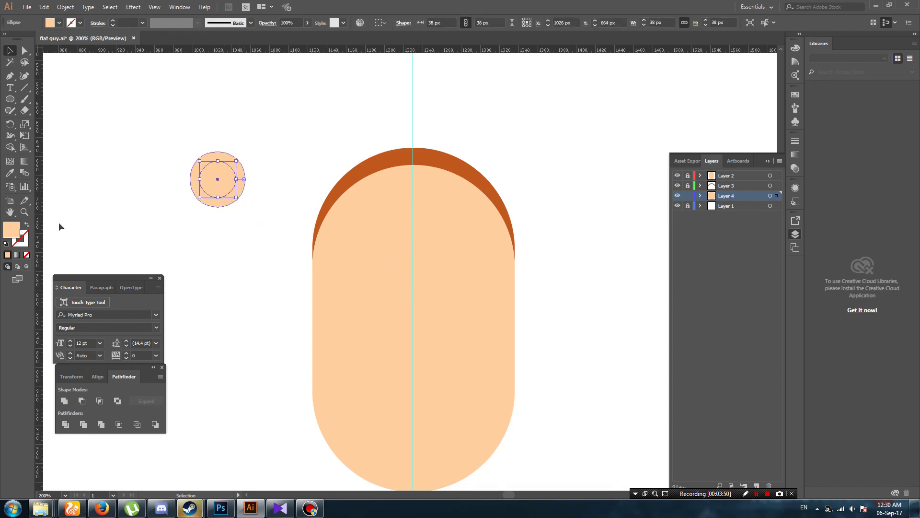
Fill the inner circle tan and set its opacity to 52%
double_click(12, 229)
left_click(385, 207)
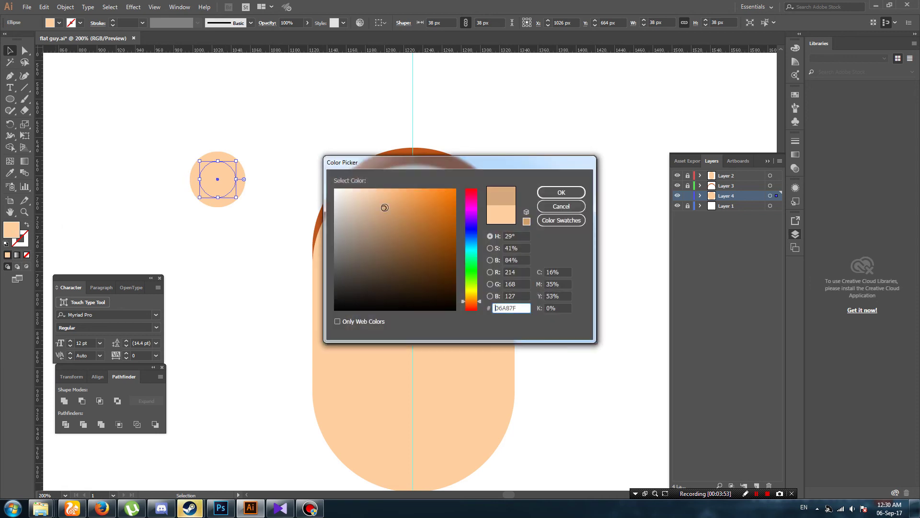
left_click(562, 192)
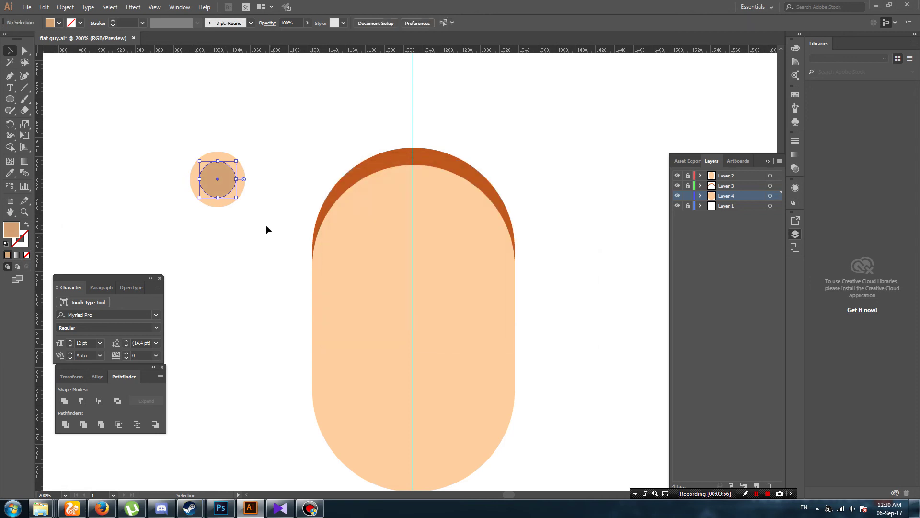
left_click(226, 186)
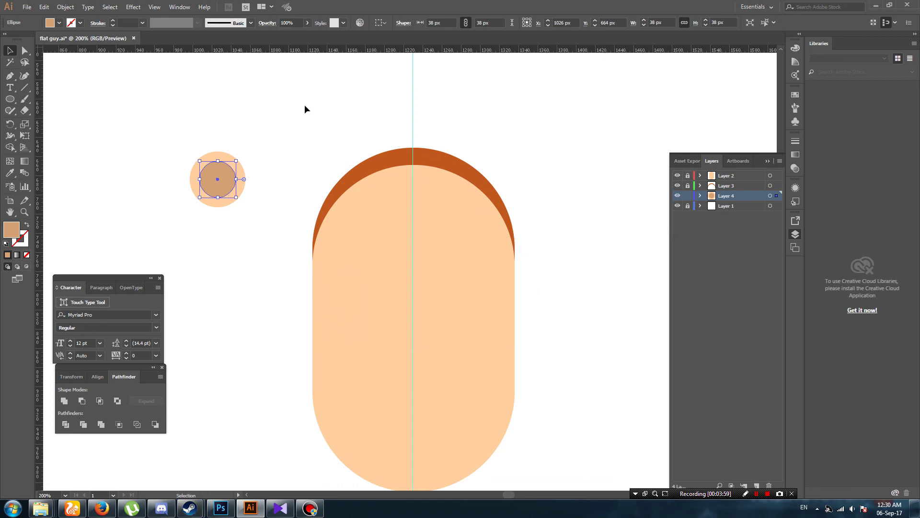
left_click(307, 22)
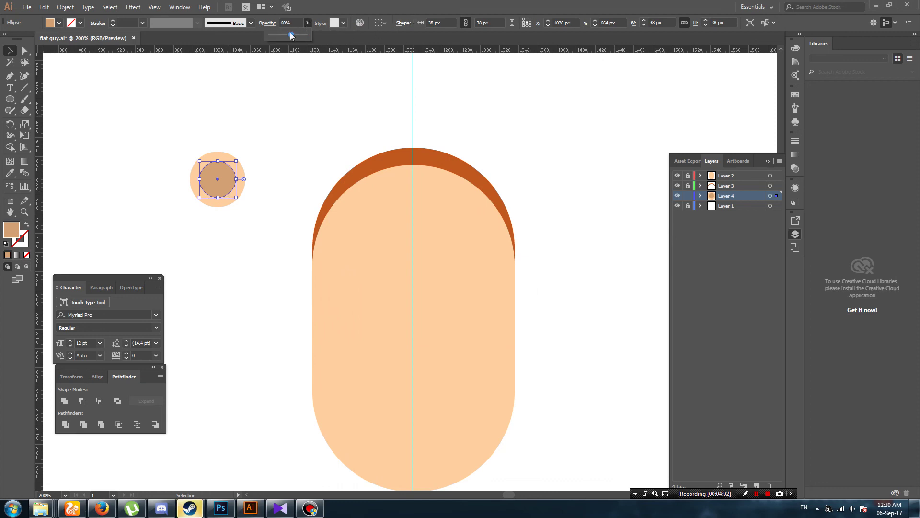
left_click_drag(290, 35, 287, 36)
left_click(275, 101)
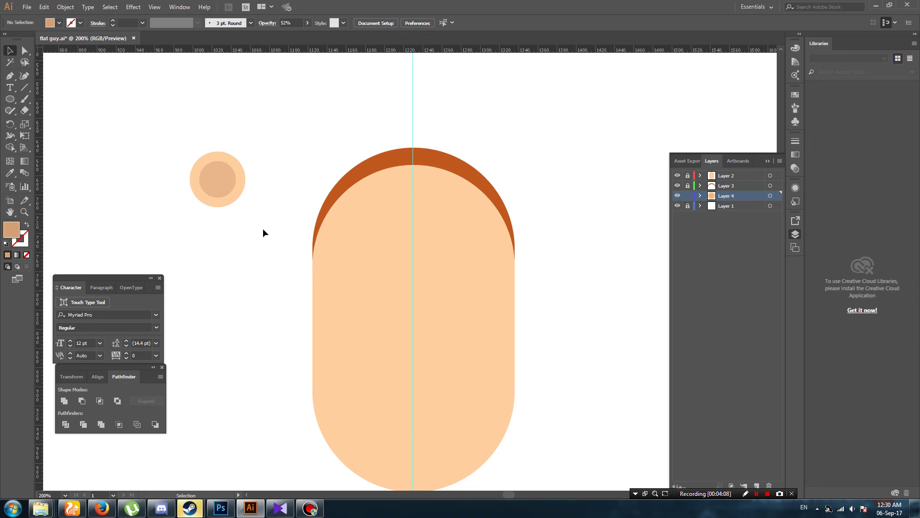
Move and scale the two-circle ear onto the head's right side
left_click_drag(170, 139, 272, 218)
left_click_drag(226, 182, 522, 282)
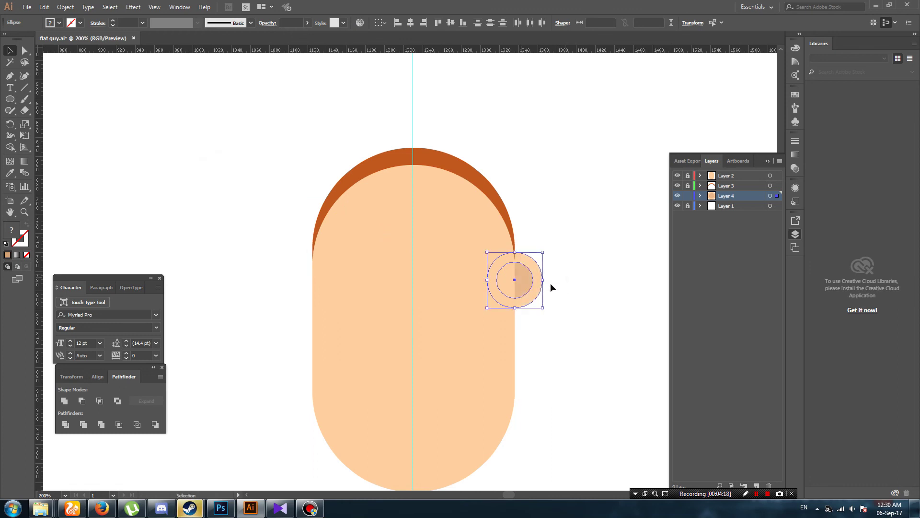
left_click_drag(542, 308, 518, 287)
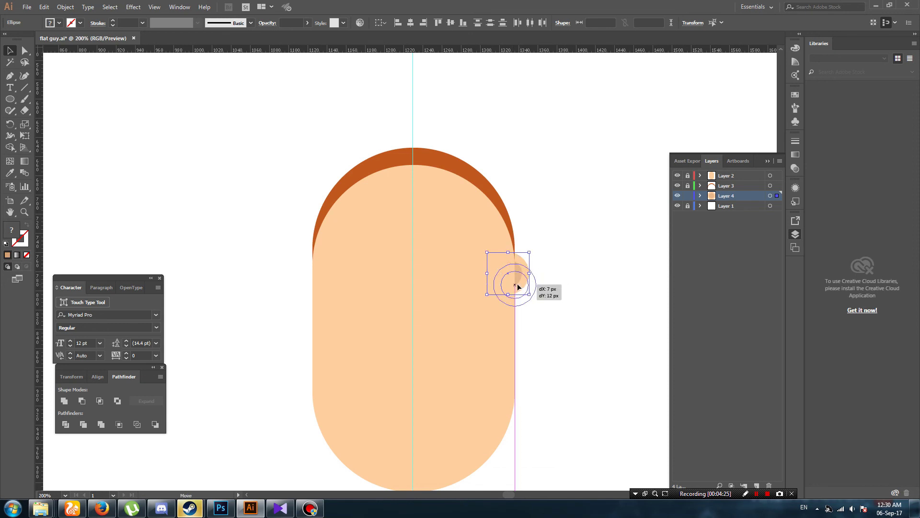
left_click(544, 284)
key("ctrl+minus")
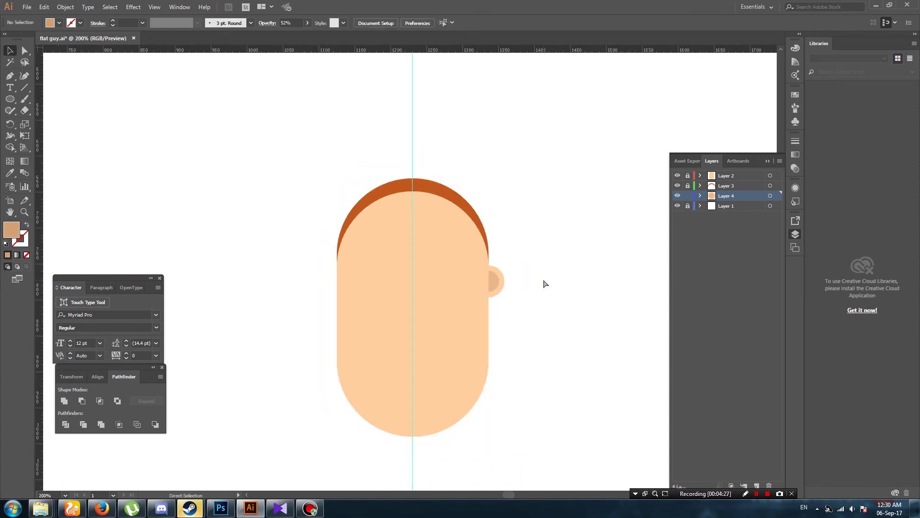
key("ctrl+plus")
left_click(577, 291)
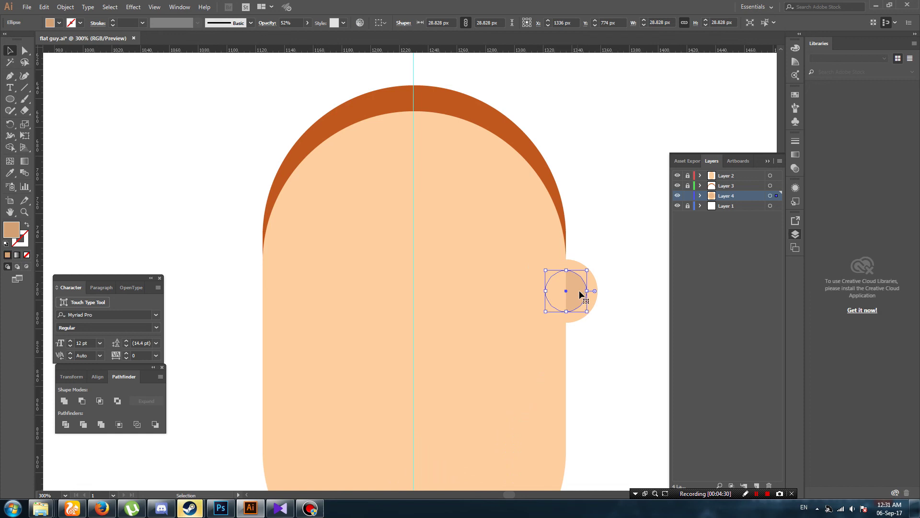
Copy the ear and place the duplicate on the head's left edge
left_click_drag(626, 245, 502, 362)
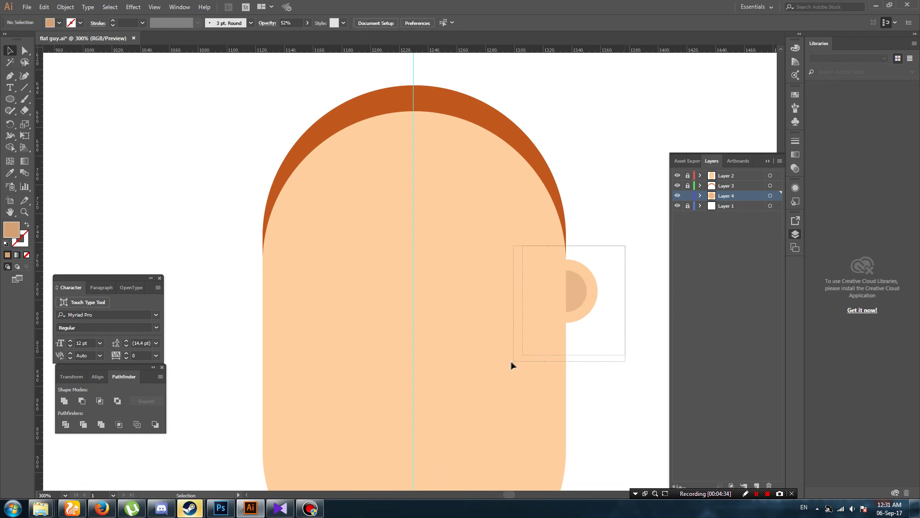
key("ctrl+c")
key("ctrl+v")
left_click_drag(421, 279, 275, 290)
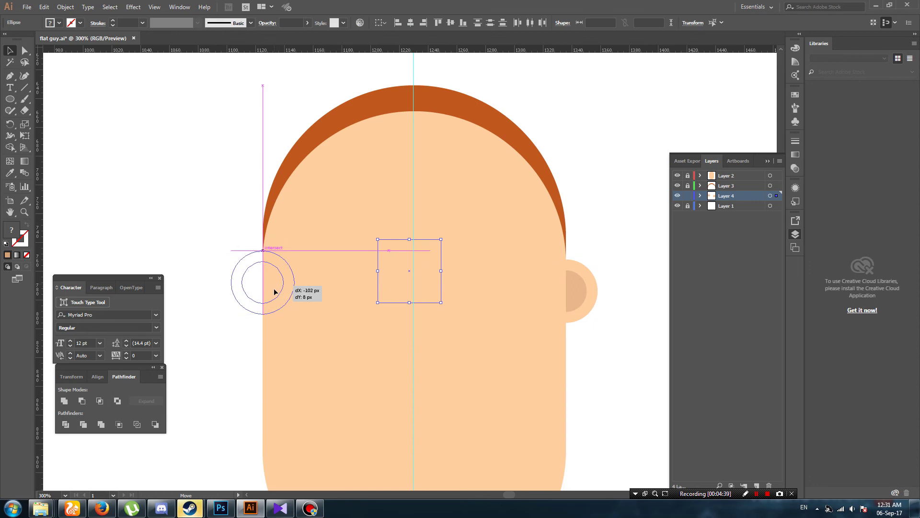
left_click_drag(275, 291, 275, 293)
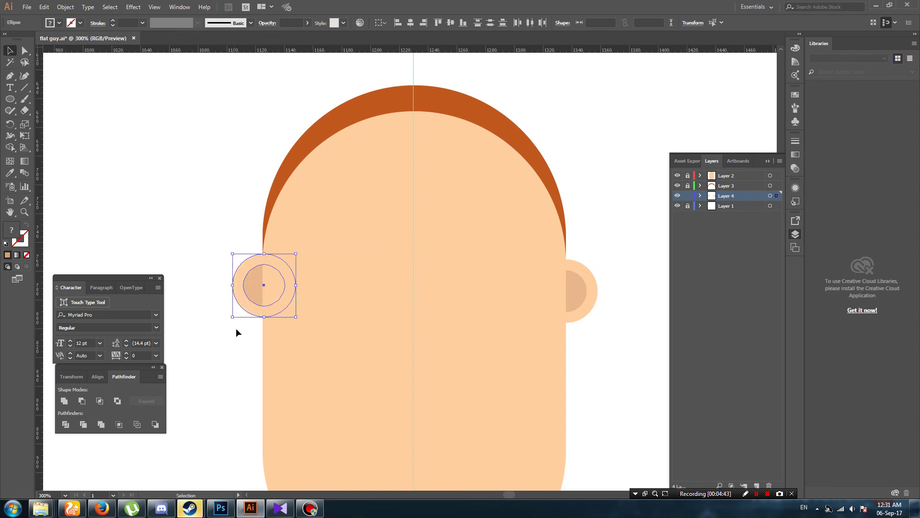
left_click(236, 328)
left_click_drag(218, 240, 302, 338)
key("Down")
key("Down")
key("Down")
key("Down")
Send the ears to the back behind the face and zoom in on the head
key("ctrl+shift+bracketleft")
left_click(246, 352)
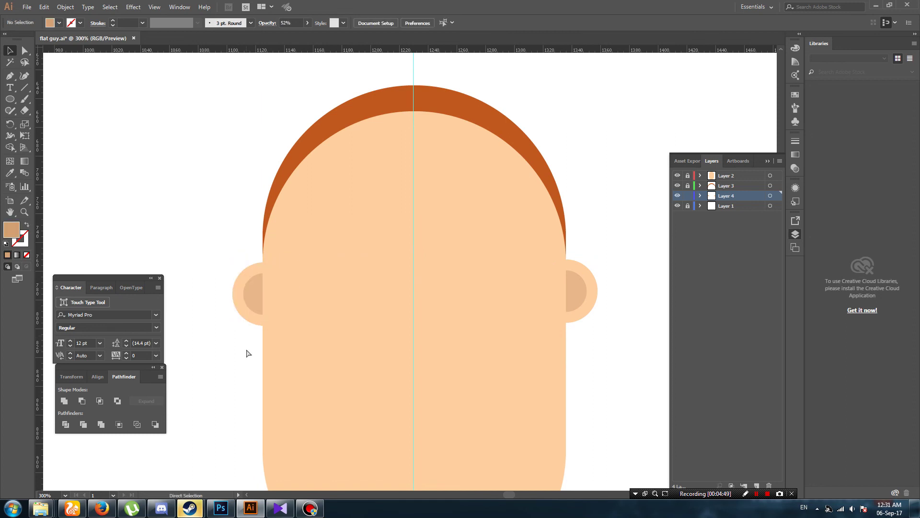
key("ctrl+0")
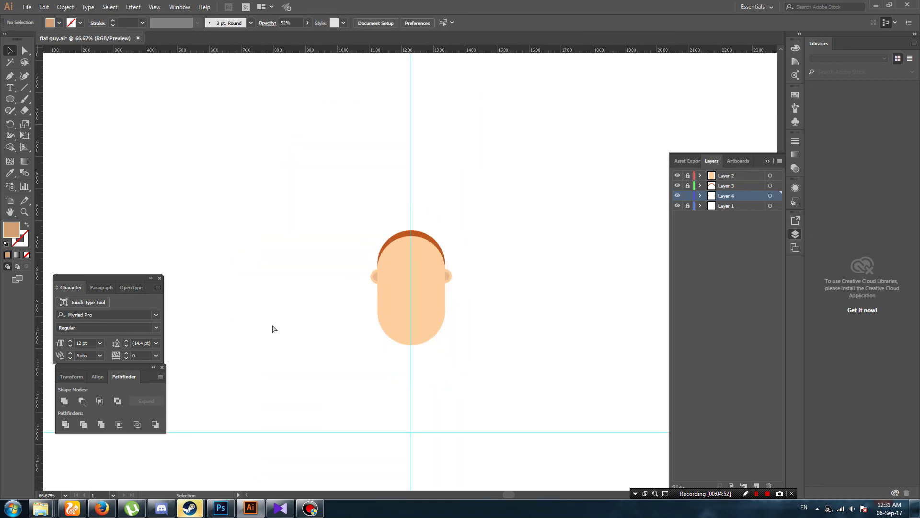
key("ctrl+plus")
key("ctrl+plus")
key("ctrl+plus")
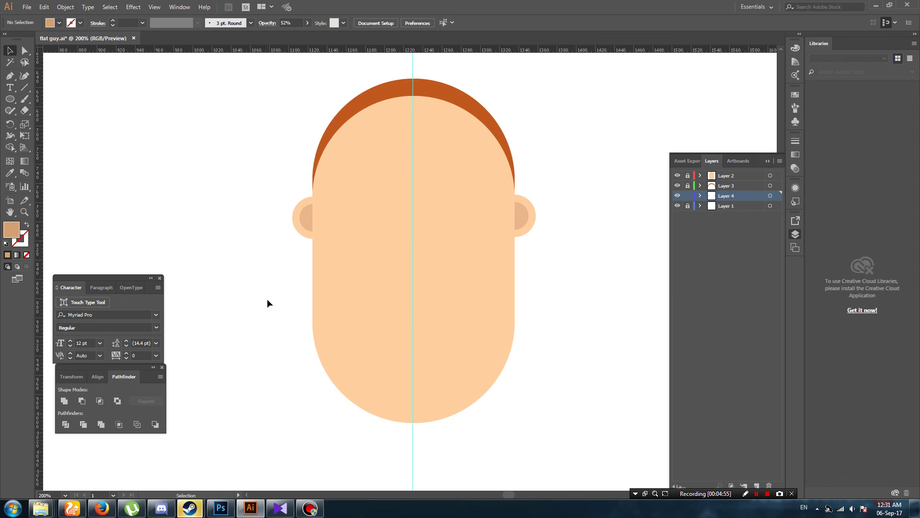
scroll(267, 302, "up", 3)
key("ctrl+plus")
Unlock the hair layer and add a new Layer 5 above Layer 2
key("p")
left_click(687, 187)
left_click(725, 175)
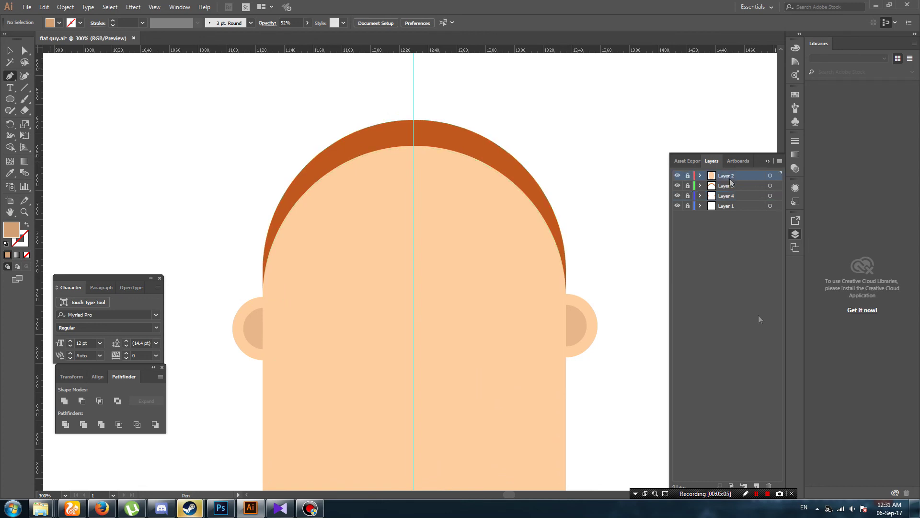
key("ctrl+l")
Pen-draw a closed, curved lens-shaped hairline across the top of the forehead
left_click(307, 165)
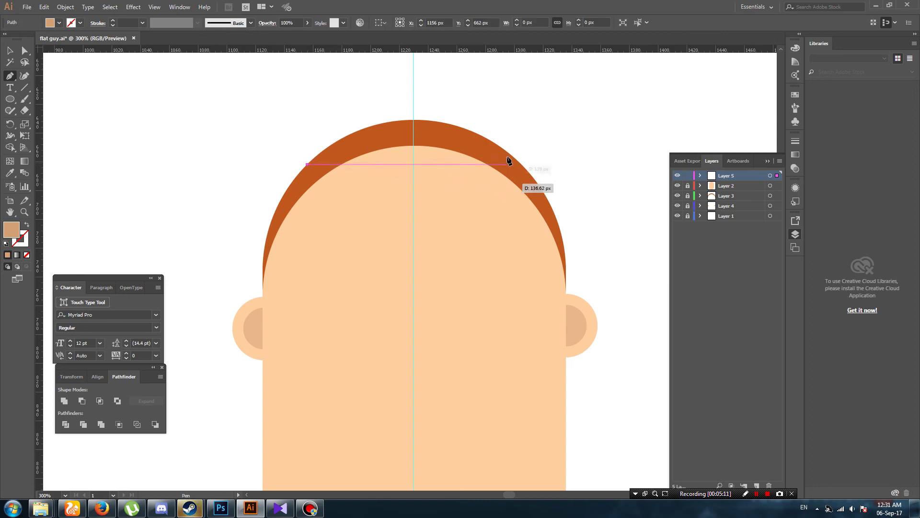
left_click_drag(517, 164, 542, 156)
left_click_drag(563, 118, 620, 97)
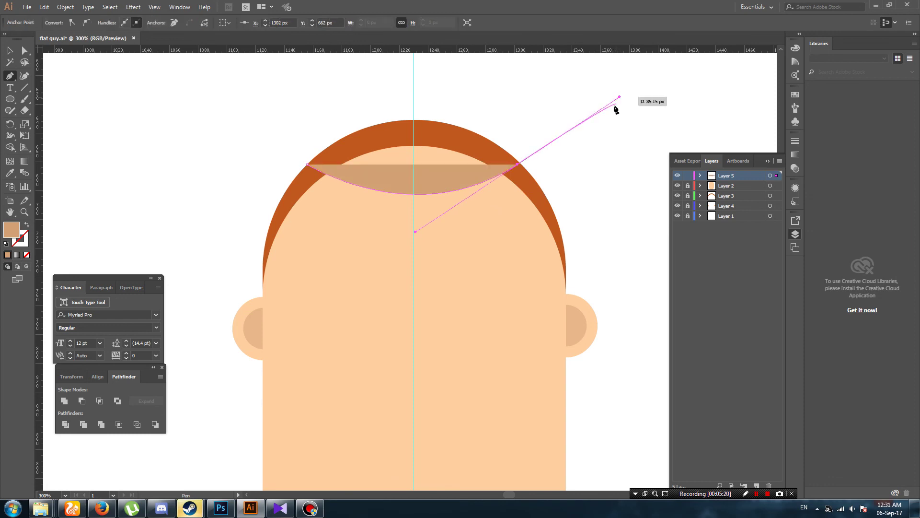
left_click(517, 164)
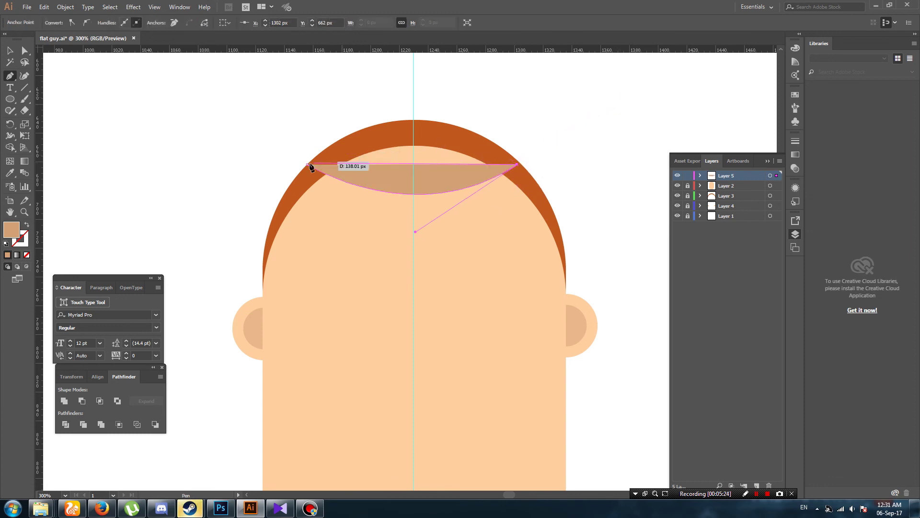
mouse_move(307, 164)
left_mouse_down()
mouse_move(206, 221)
mouse_move(195, 239)
left_mouse_up()
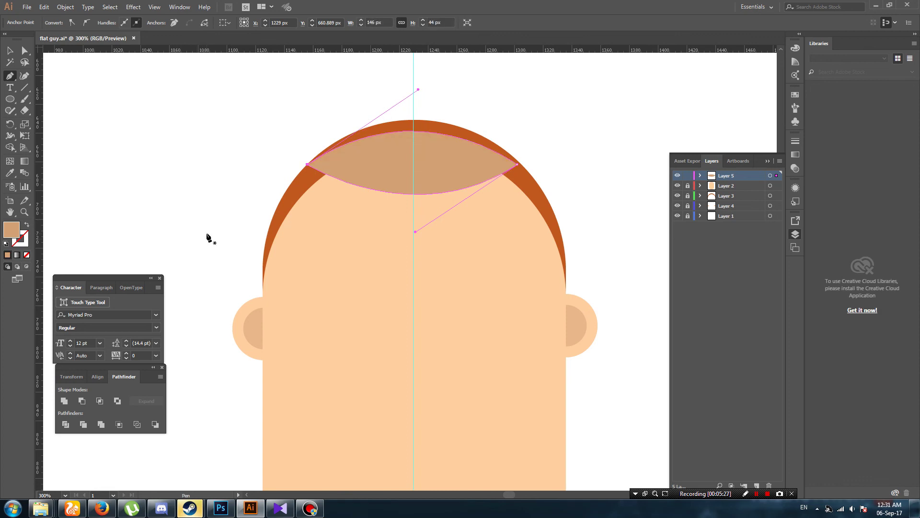
key("v")
Fill the hairline shape with the hair's dark orange using the Eyedropper
left_click(390, 163)
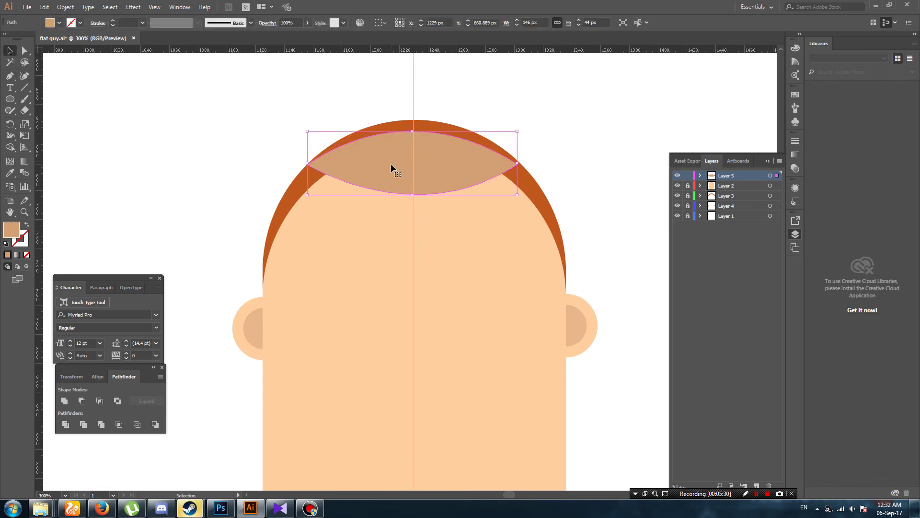
key("i")
left_click(295, 190)
left_click(10, 50)
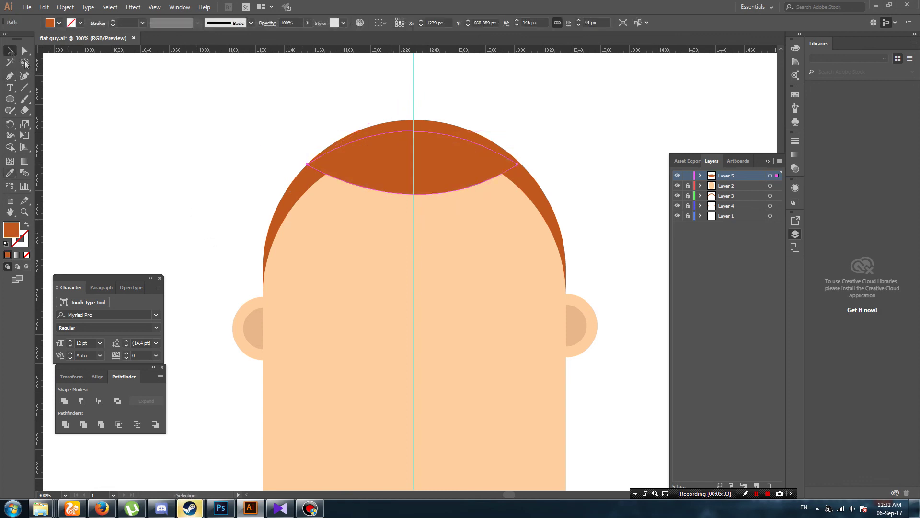
left_click(274, 138)
key("ctrl+minus")
key("ctrl+minus")
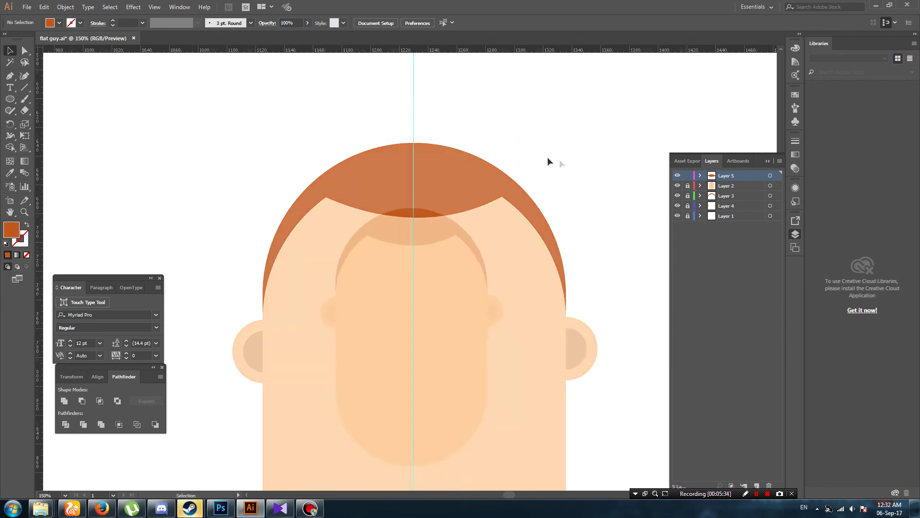
key("ctrl+plus")
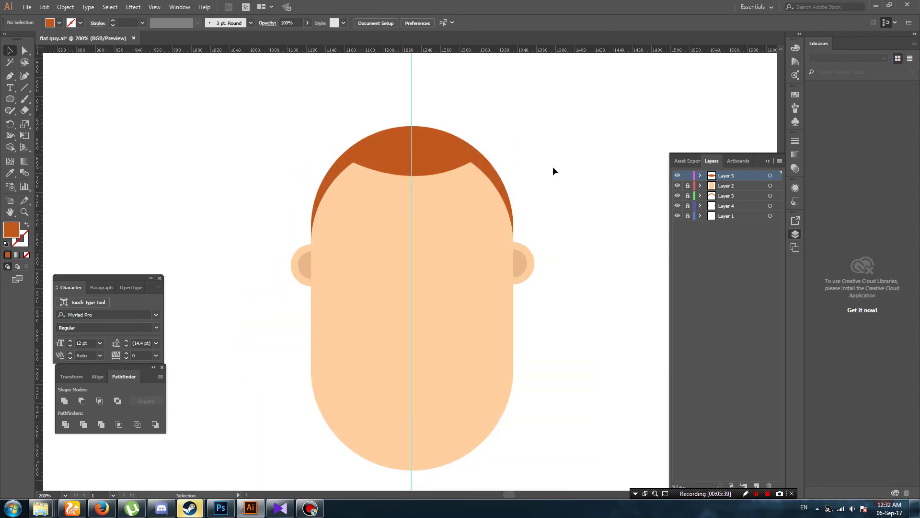
Draw a 92 px circle and overlap a wide rectangle across its lower half
left_click_drag(12, 99, 62, 122)
left_click_drag(190, 149, 279, 230)
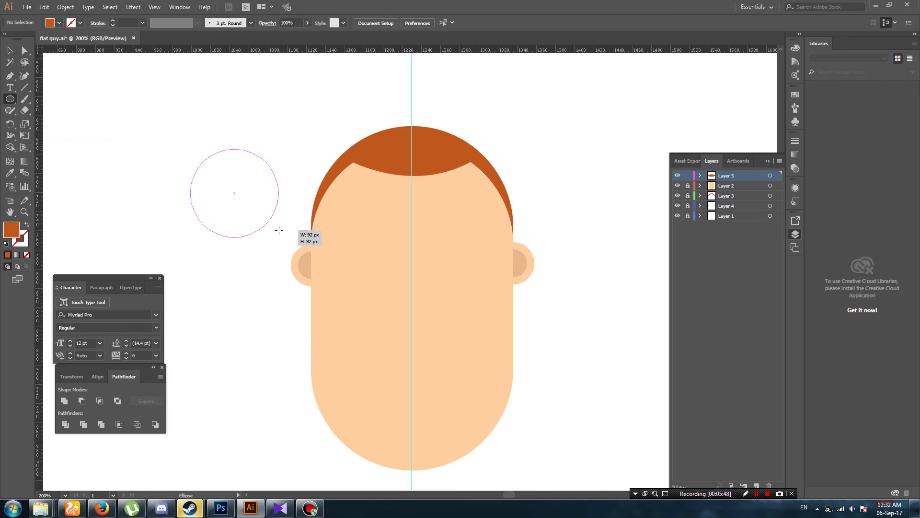
left_click_drag(279, 230, 279, 231)
left_click_drag(12, 99, 53, 97)
left_click_drag(319, 245, 321, 249)
key("v")
key("Down")
key("Down")
key("Down")
key("Down")
key("Down")
key("Down")
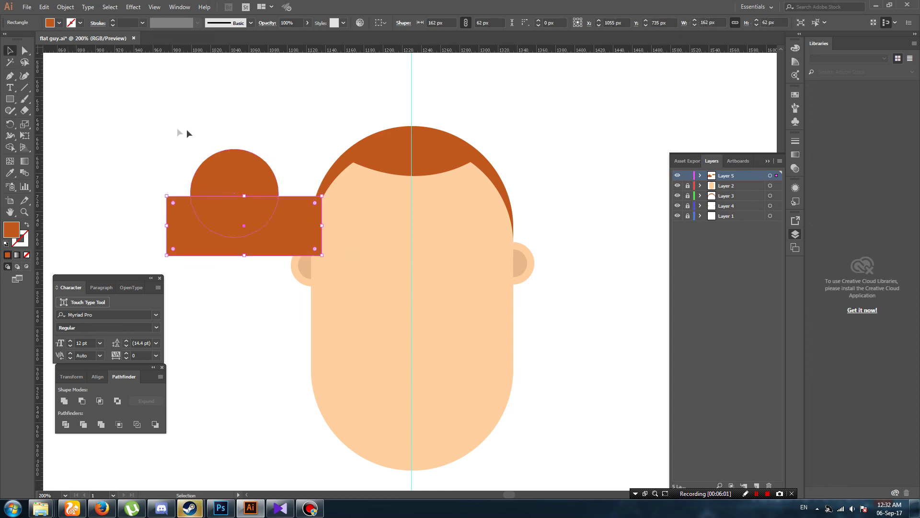
Use Shape Builder to delete the extra pieces, leaving a half-circle
key("ctrl+a")
left_click(9, 147)
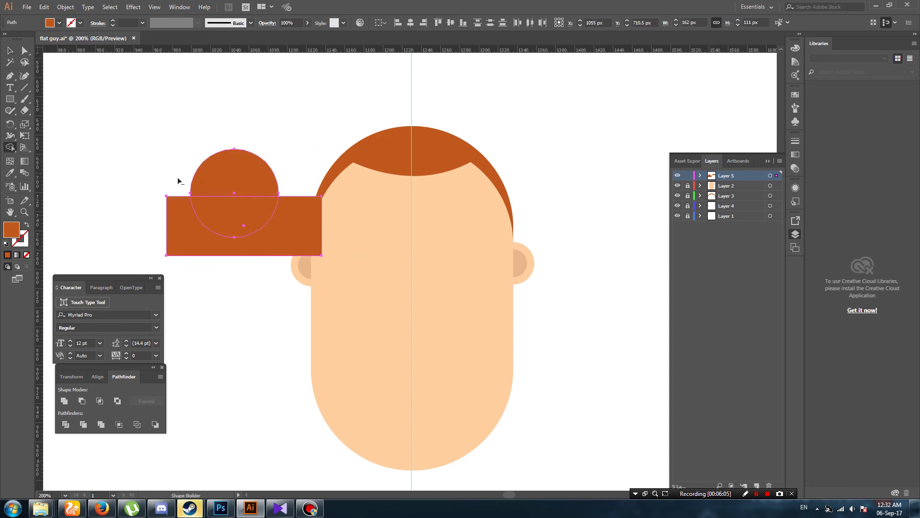
left_click(188, 245, "alt")
left_click(195, 246, "alt")
left_click(10, 51)
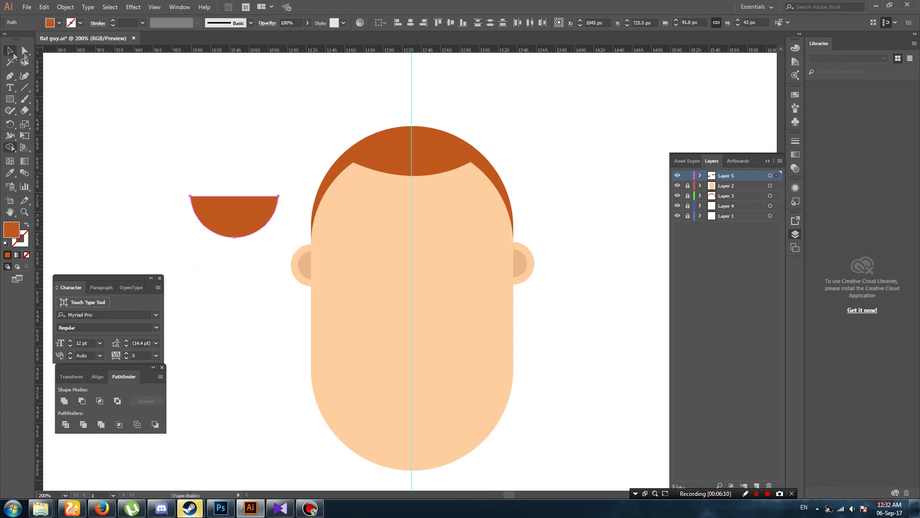
Fill the half-circle white and move it onto the lower face
left_click(59, 23)
left_click(19, 40)
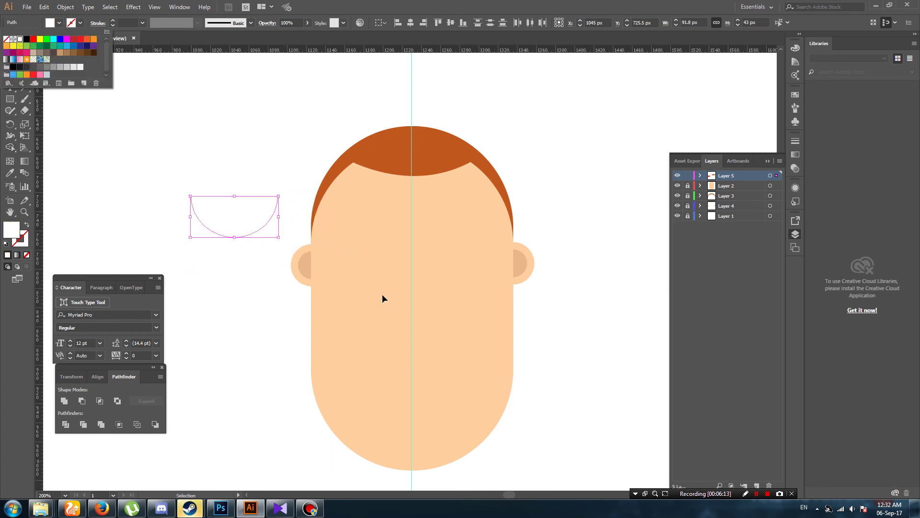
left_click_drag(245, 217, 421, 333)
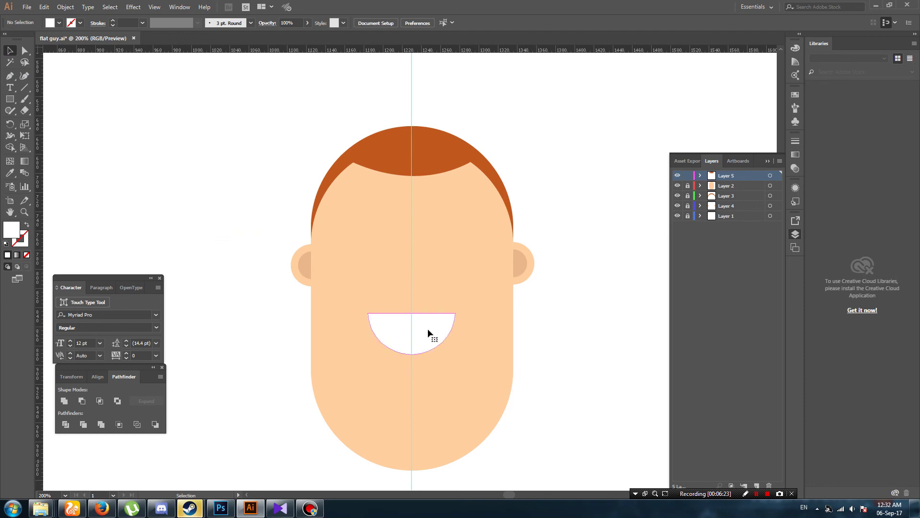
Delete the stray duplicate half-circle and nudge the centred mouth about 14 px higher
left_click(522, 321)
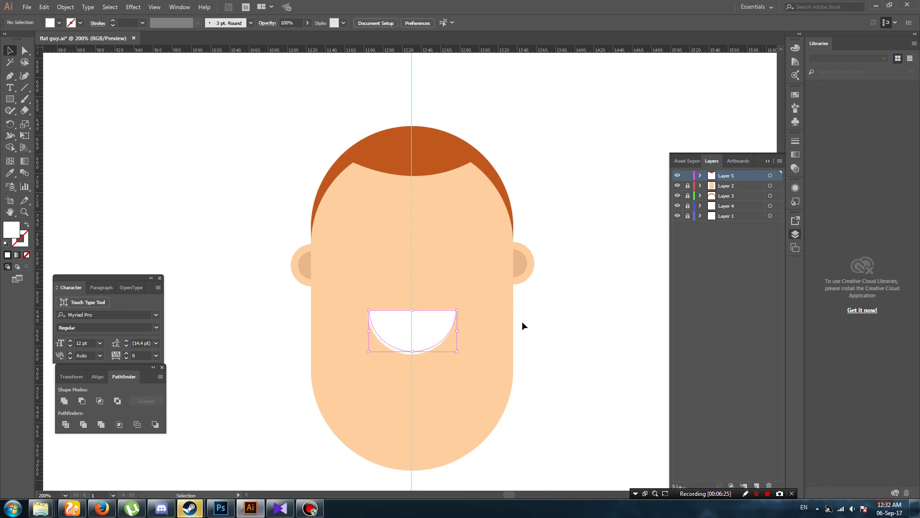
key("ctrl+1")
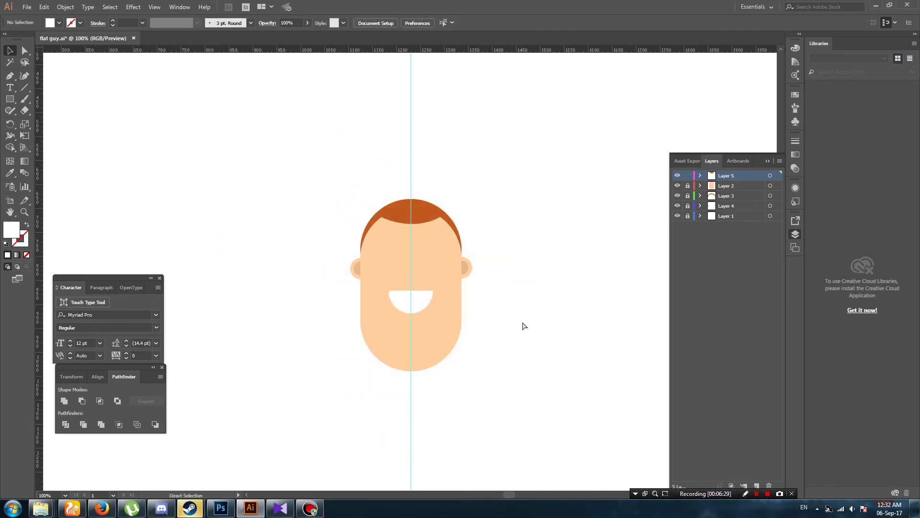
key("ctrl+equal")
key("ctrl+equal")
key("ctrl+equal")
scroll(522, 322, "down", 2)
scroll(387, 344, "down", 1)
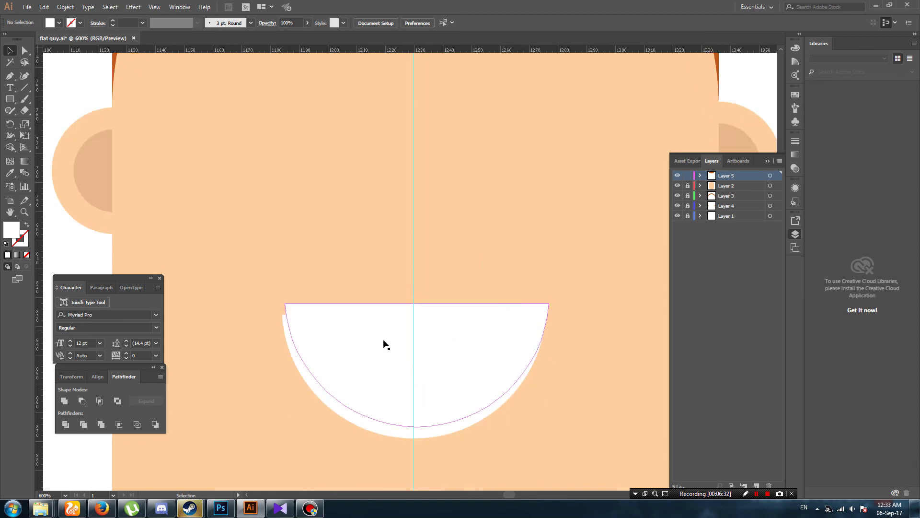
left_click_drag(305, 387, 323, 321)
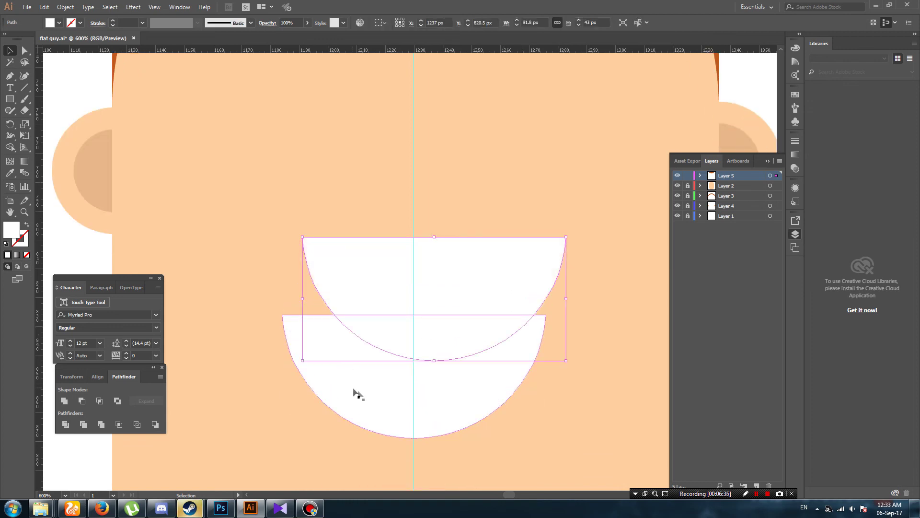
key("Delete")
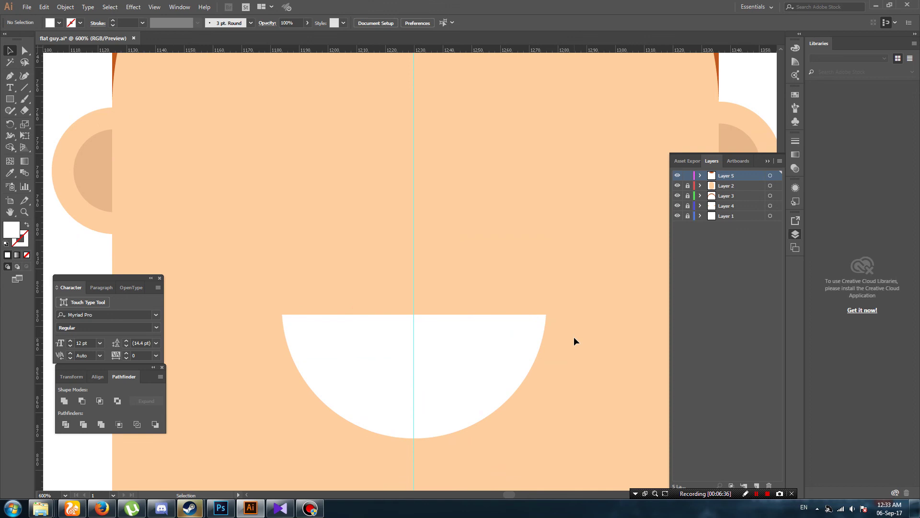
key("ctrl+1")
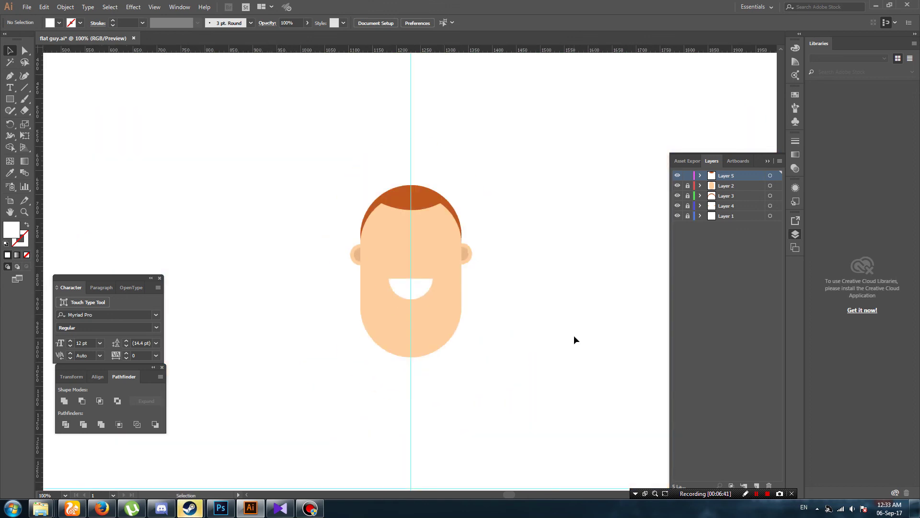
left_click_drag(421, 280, 422, 275)
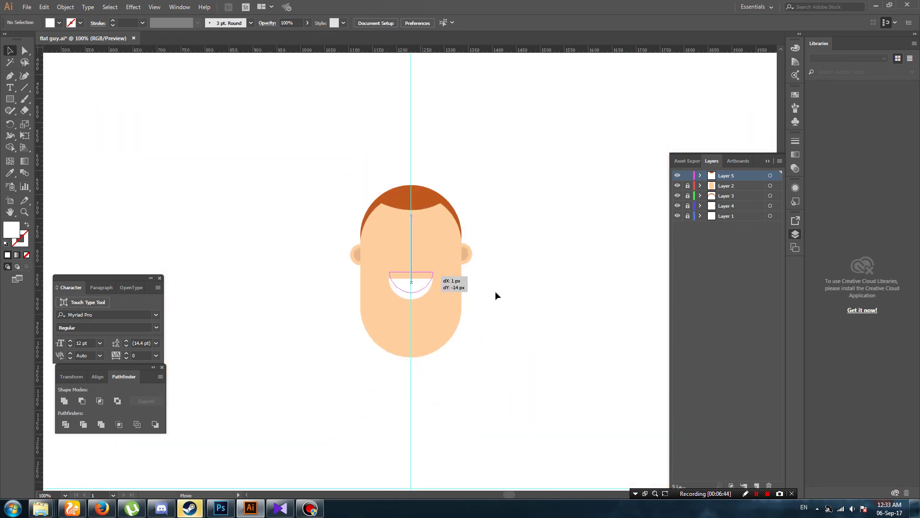
left_click(496, 292)
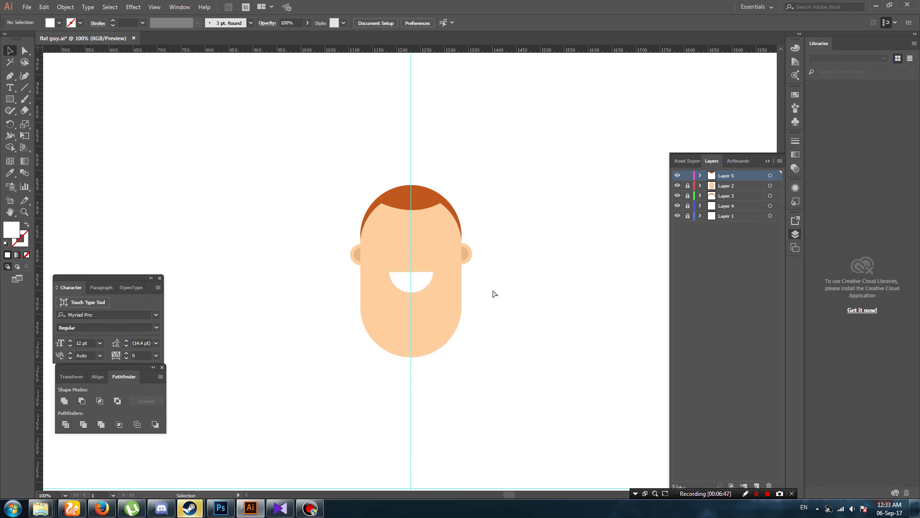
On a new Layer 6, draw a 68 px circle on the face's right side
key("ctrl+plus")
key("ctrl+plus")
key("ctrl+plus")
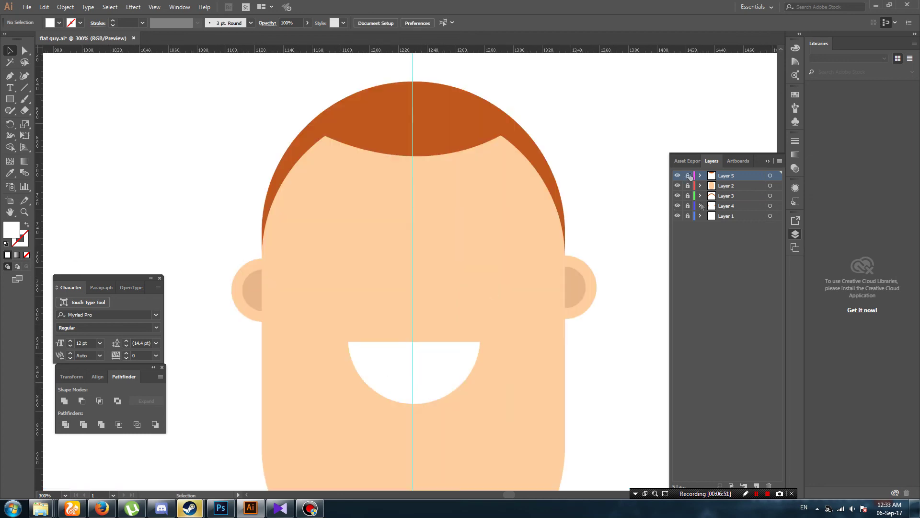
key("ctrl+l")
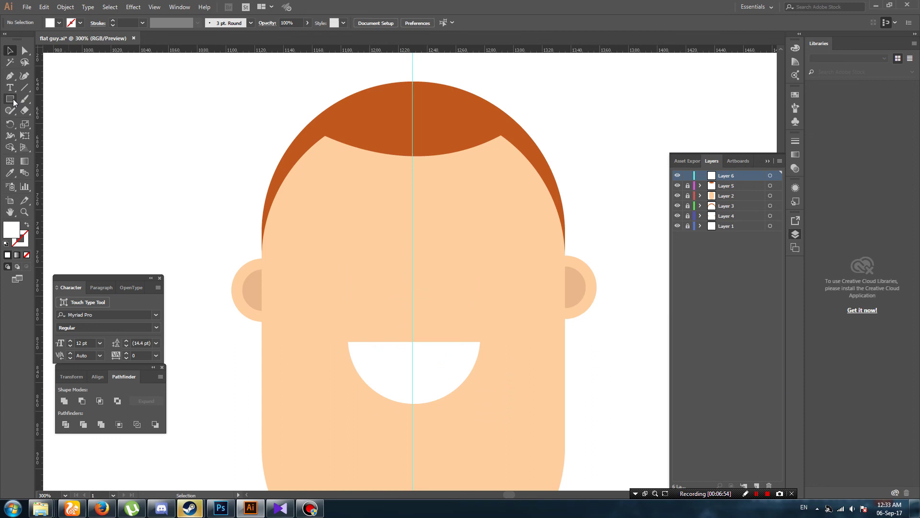
left_click_drag(13, 99, 42, 123)
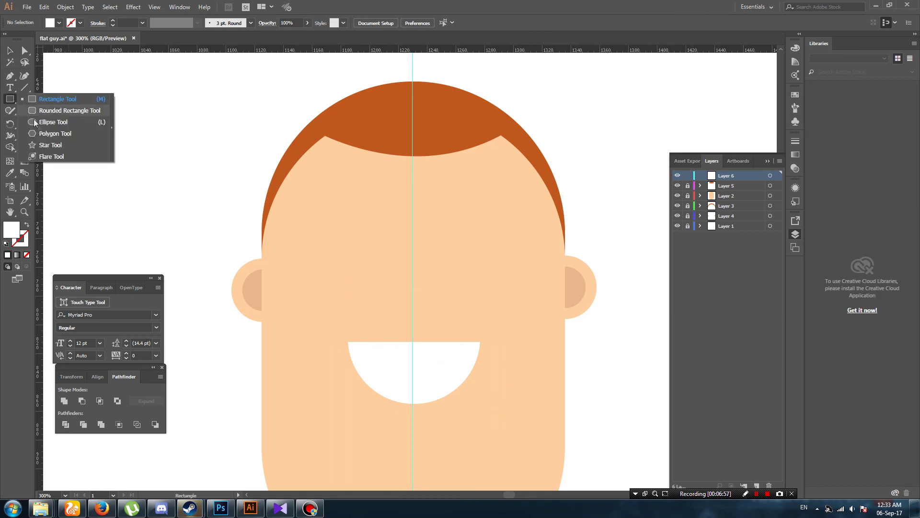
left_click_drag(464, 254, 503, 304)
Keep the circle's fill white and give it a dark grey 11 pt outline
left_click(9, 50)
left_click(60, 23)
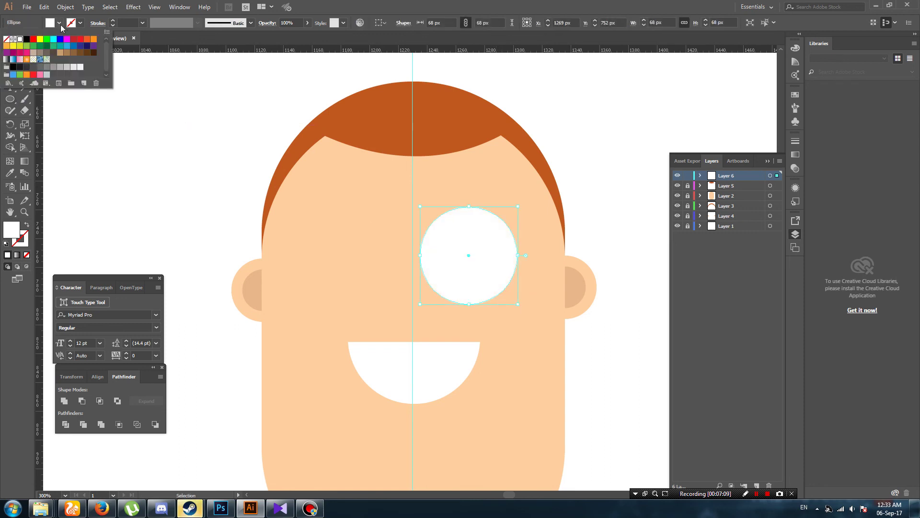
left_click(27, 68)
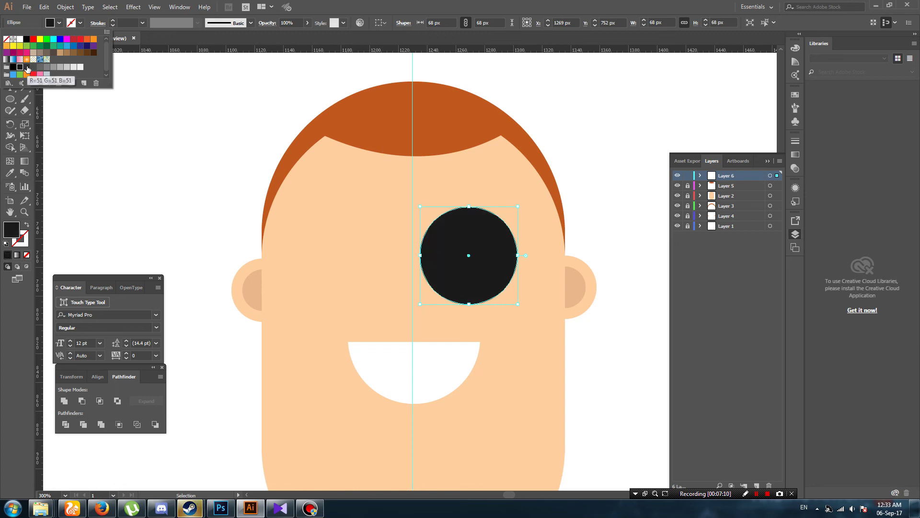
key("ctrl+z")
left_click(80, 23)
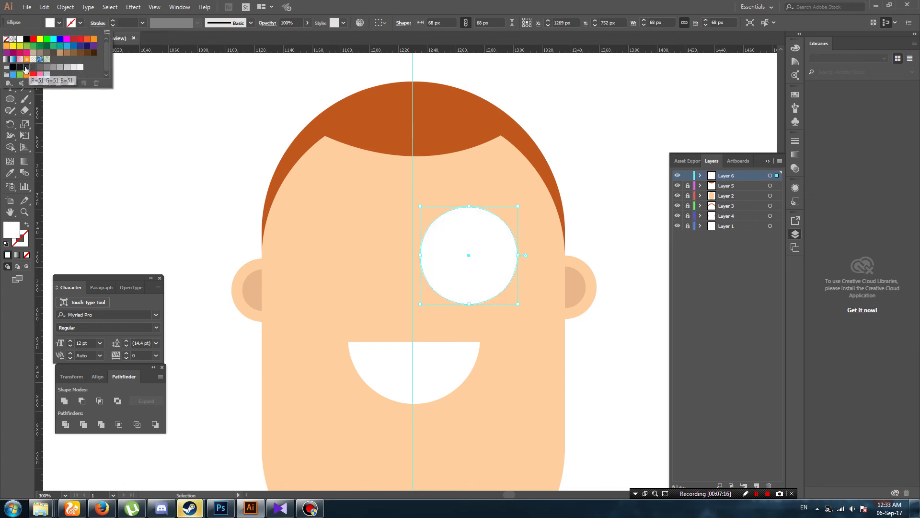
left_click(26, 70)
left_click(126, 23)
key("Up")
key("Up")
key("Up")
key("Up")
key("Up")
key("Up")
key("Up")
key("Up")
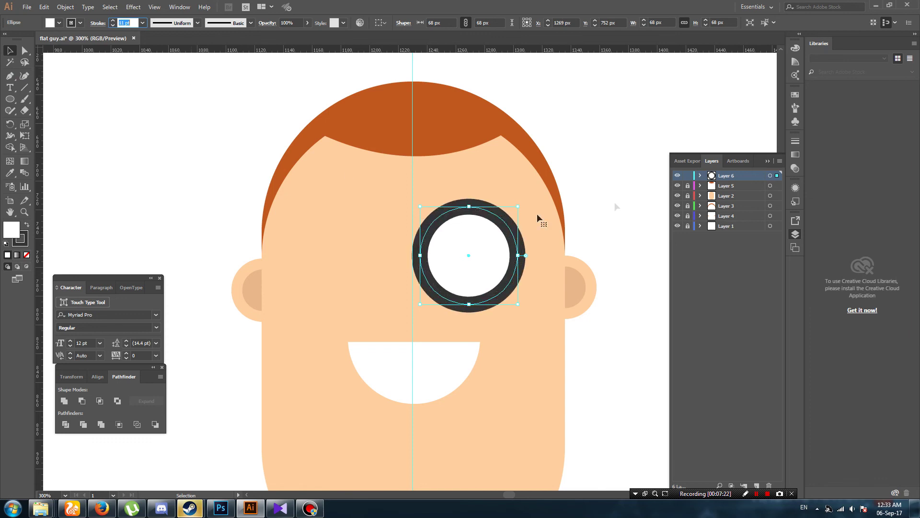
left_click(608, 175)
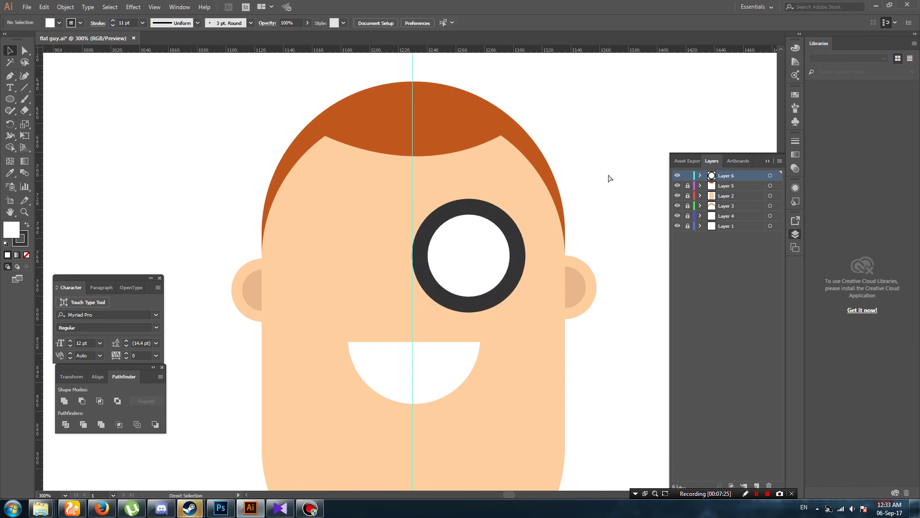
Resize the right eye ring to 75.5 px and nudge it into place
left_click(483, 300)
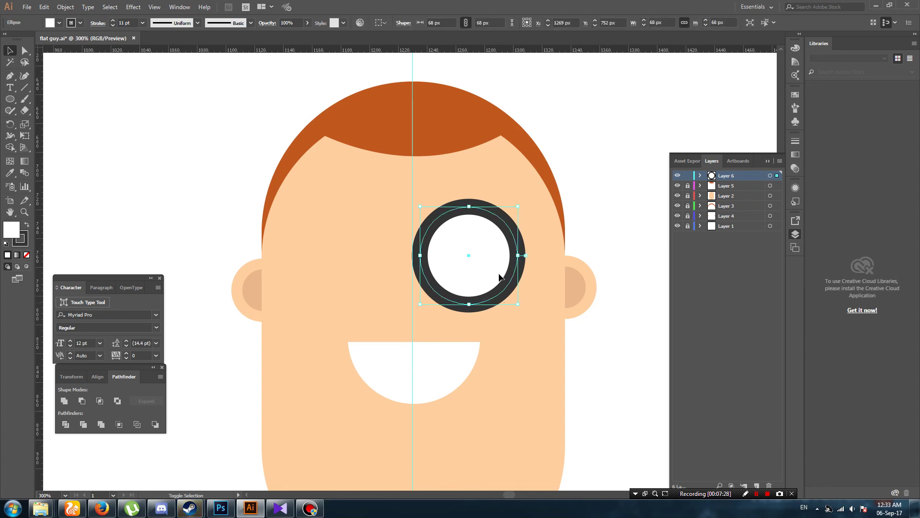
left_click_drag(498, 277, 491, 263)
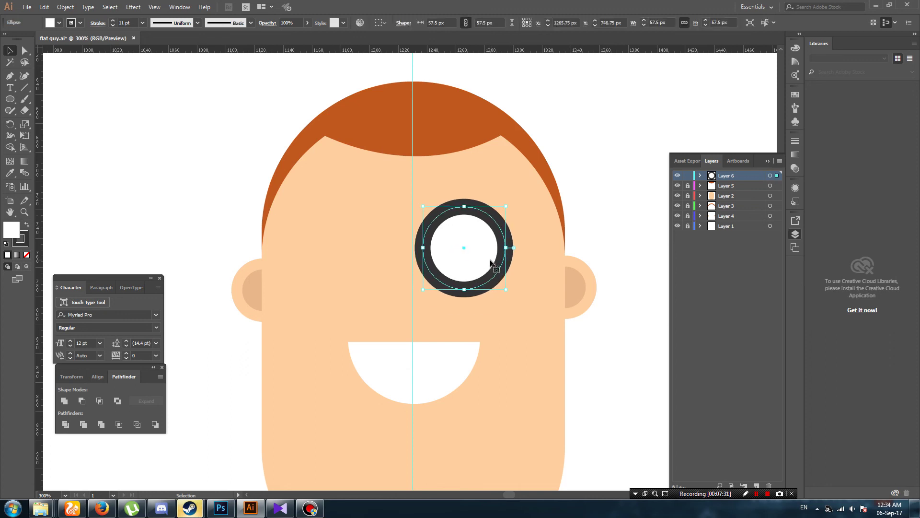
key("Right")
key("Right")
key("Right")
key("Down")
key("Down")
key("Down")
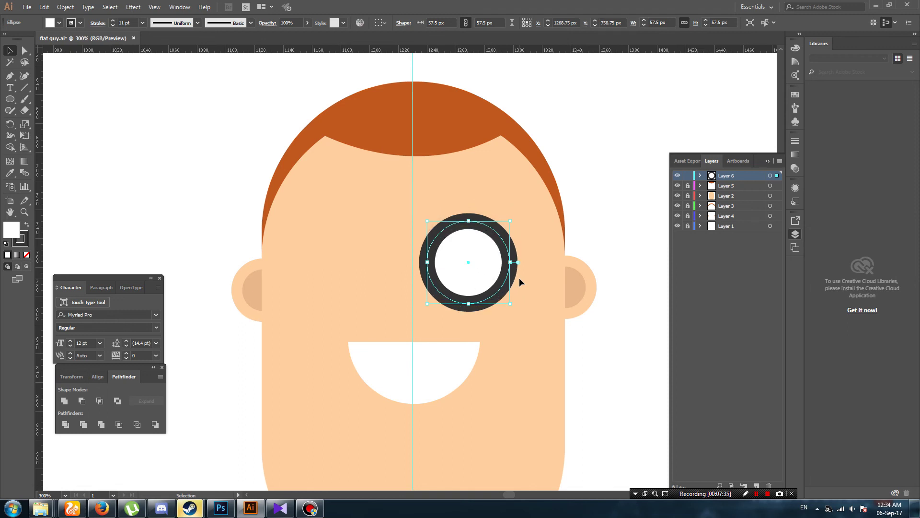
mouse_move(510, 304)
left_mouse_down()
mouse_move(523, 316)
mouse_move(530, 297)
left_mouse_up()
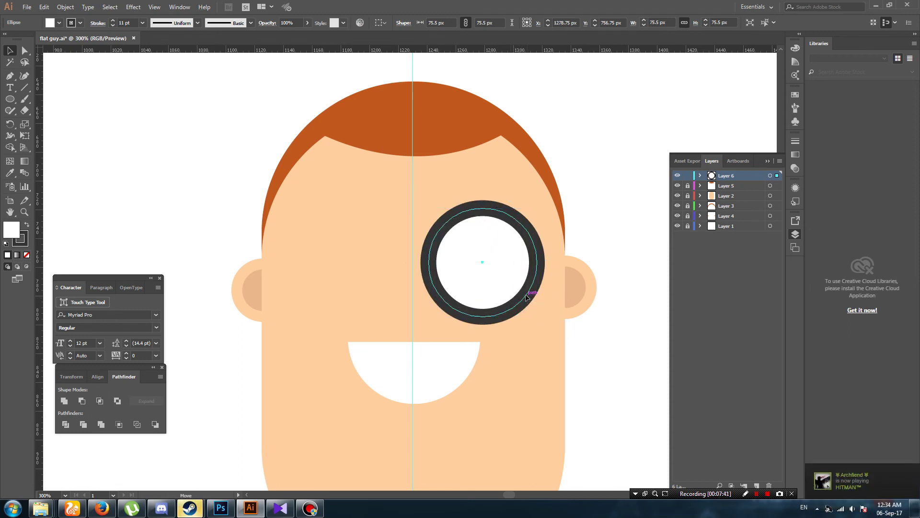
key("Right")
key("Right")
key("Right")
Alt-drag a copy of the ring over the left eye and nudge it left
key("a")
left_click_drag(542, 294, 383, 302)
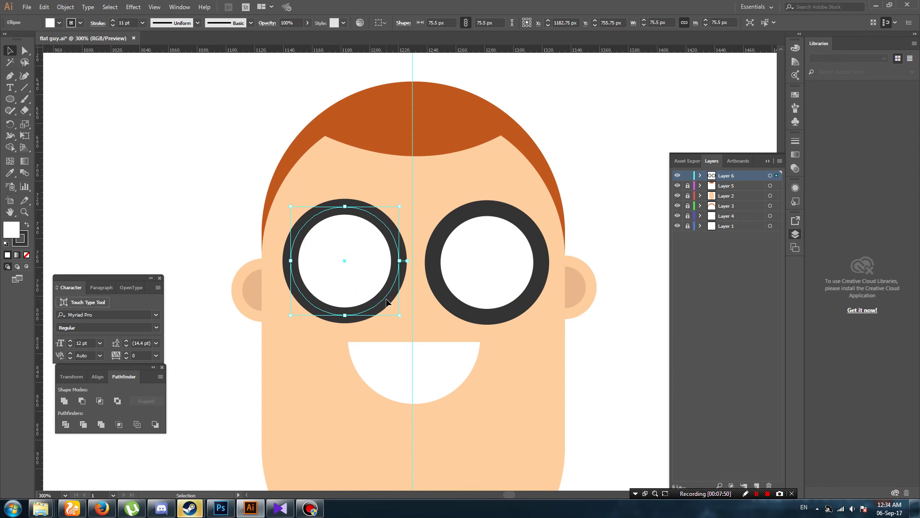
key("Left")
key("Left")
key("Left")
key("Left")
key("Left")
left_click(617, 143)
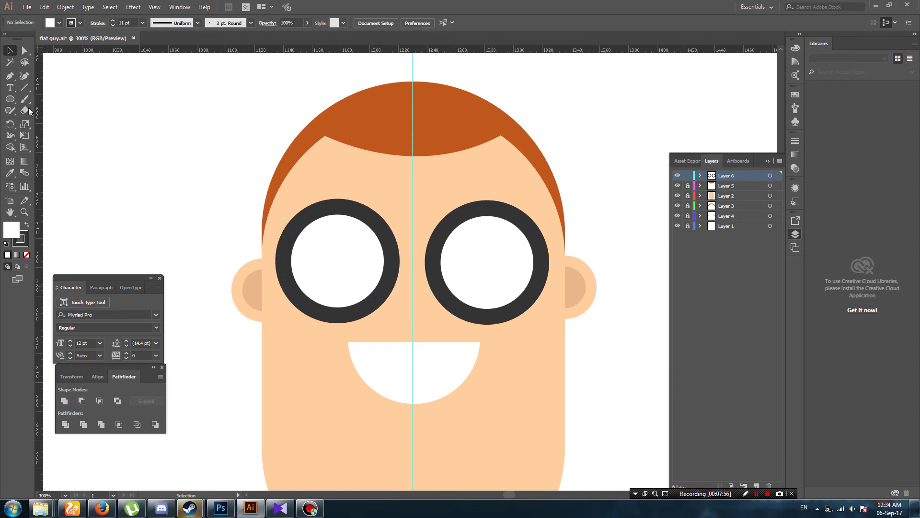
Pen-draw a curved bridge between the two rings with its fill set to None
left_click(9, 76)
left_click(389, 245)
left_click_drag(435, 244, 451, 260)
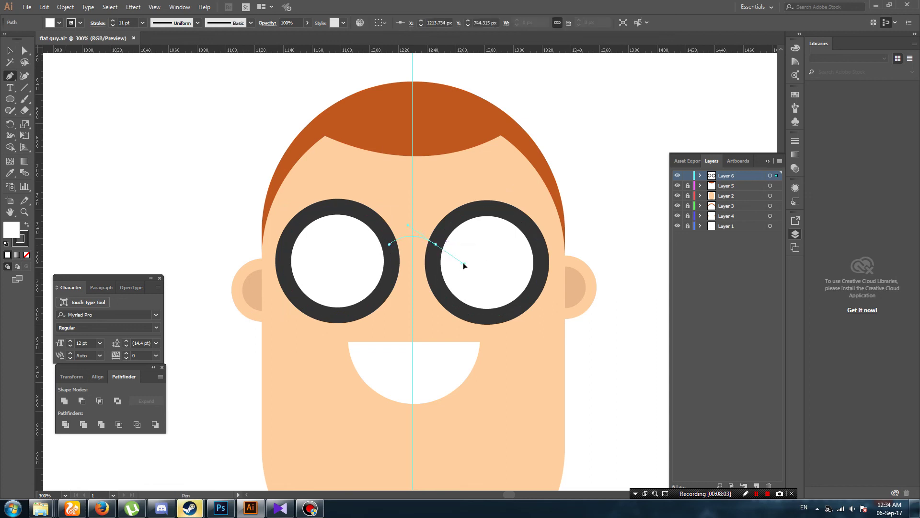
left_click(10, 50)
left_click(59, 23)
left_click(6, 39)
left_click(197, 198)
left_click(197, 197)
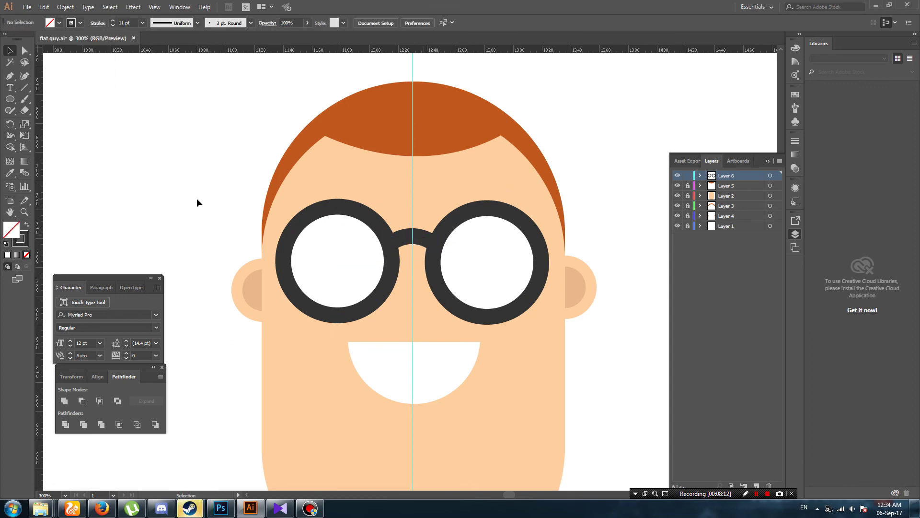
Shrink the whole pair of glasses slightly around their centre
key("ctrl+minus")
key("ctrl+minus")
key("ctrl+minus")
key("ctrl+minus")
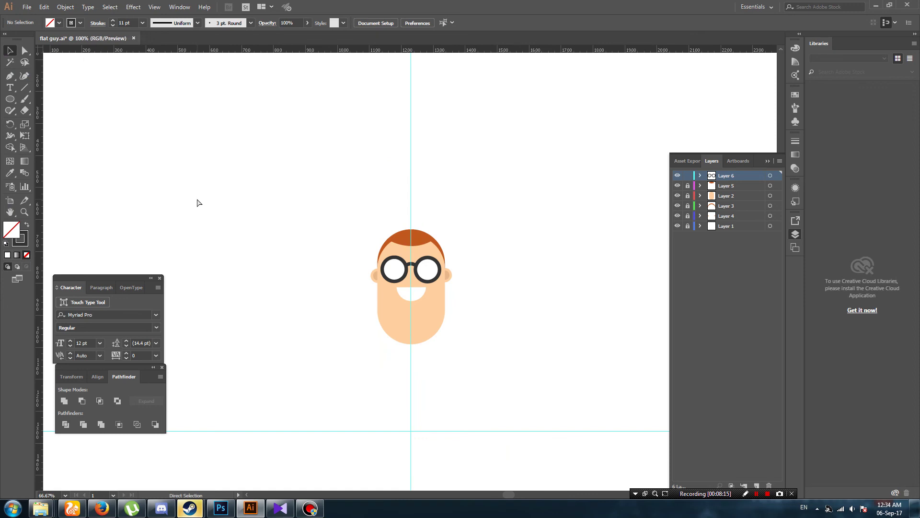
key("ctrl+plus")
key("ctrl+plus")
left_click(770, 175)
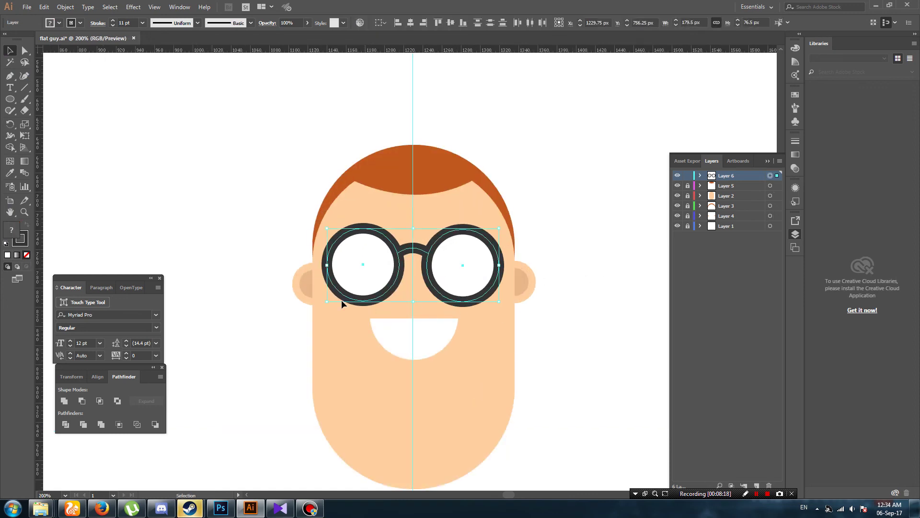
left_click_drag(328, 301, 337, 298)
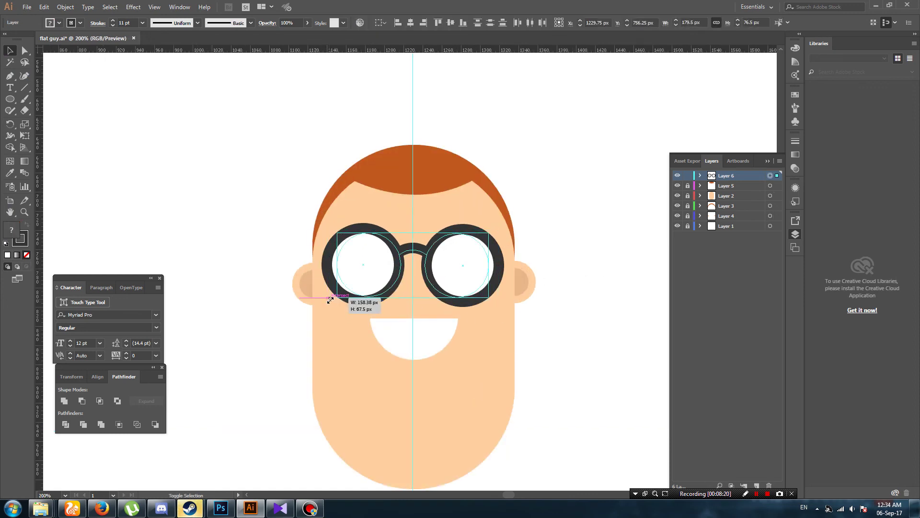
left_click(539, 307)
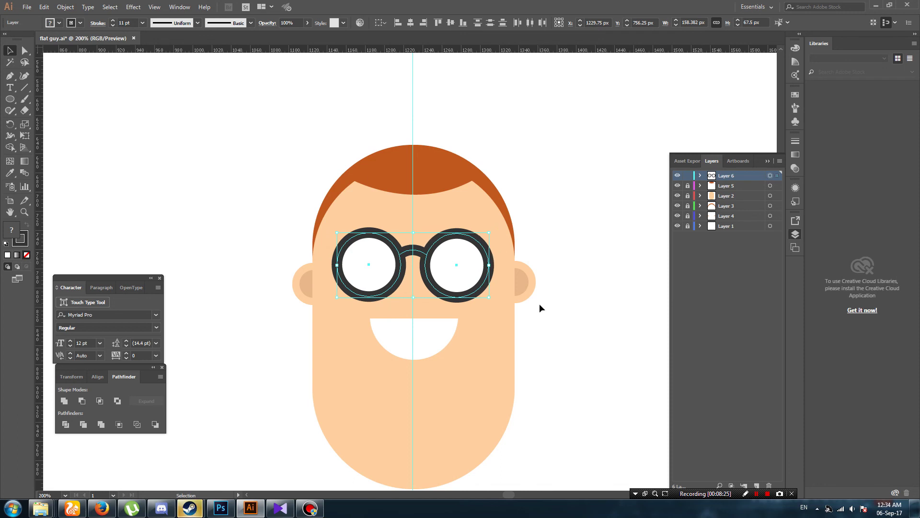
key("ctrl+equal")
key("ctrl+equal")
left_click_drag(9, 99, 41, 113)
left_click(40, 111)
Draw a dark-filled, outline-free rounded-rectangle temple arm beside the left lens
left_click_drag(214, 238, 267, 263)
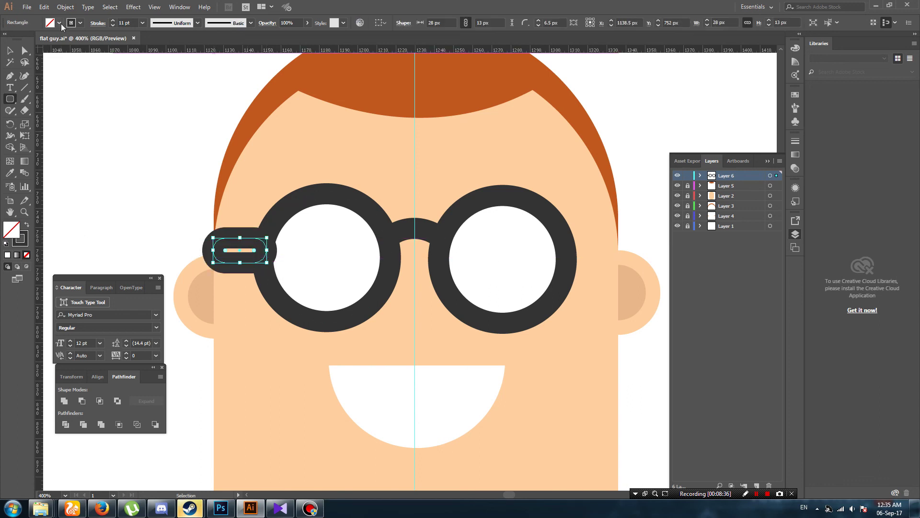
left_click(28, 225)
key("v")
left_click(125, 134)
Copy and paste the temple arm, placing the copy at the right lens
left_click(229, 252)
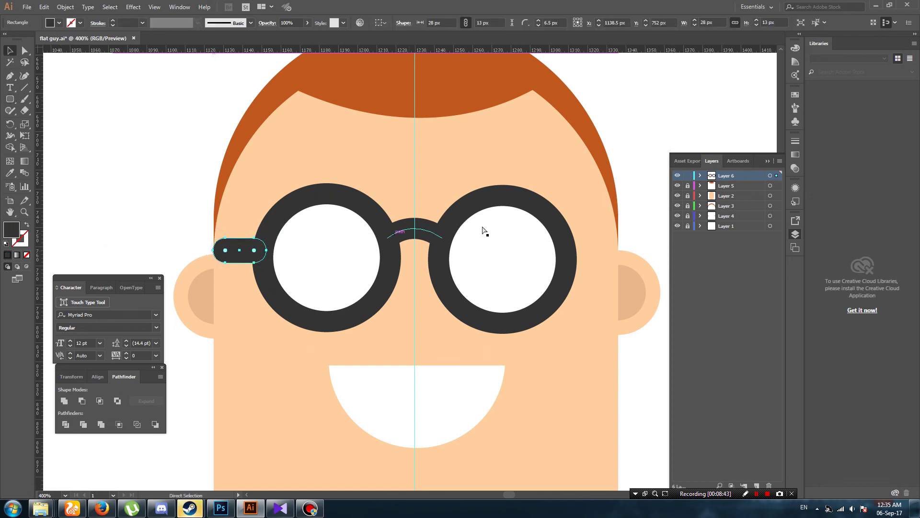
key("ctrl+c")
key("ctrl+v")
left_click_drag(432, 282, 584, 257)
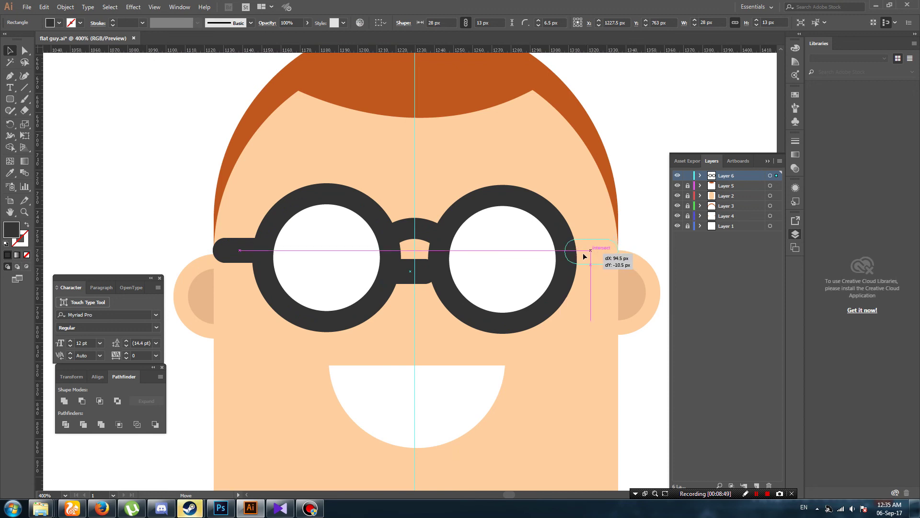
left_click_drag(630, 219, 635, 206)
left_click(634, 206)
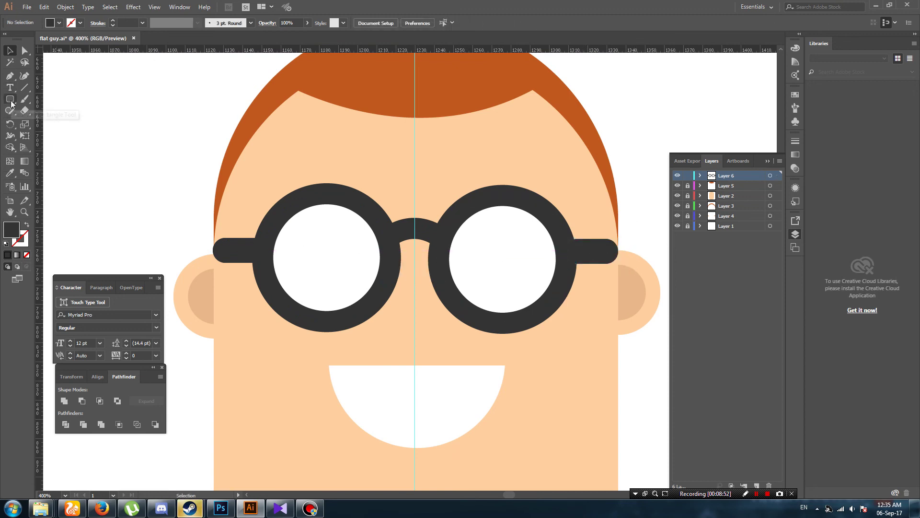
Draw a dark 24 px pupil low inside the left lens
left_click_drag(7, 102, 39, 125)
left_click_drag(339, 277, 362, 300)
key("v")
left_click(147, 141)
key("ctrl+minus")
key("ctrl+plus")
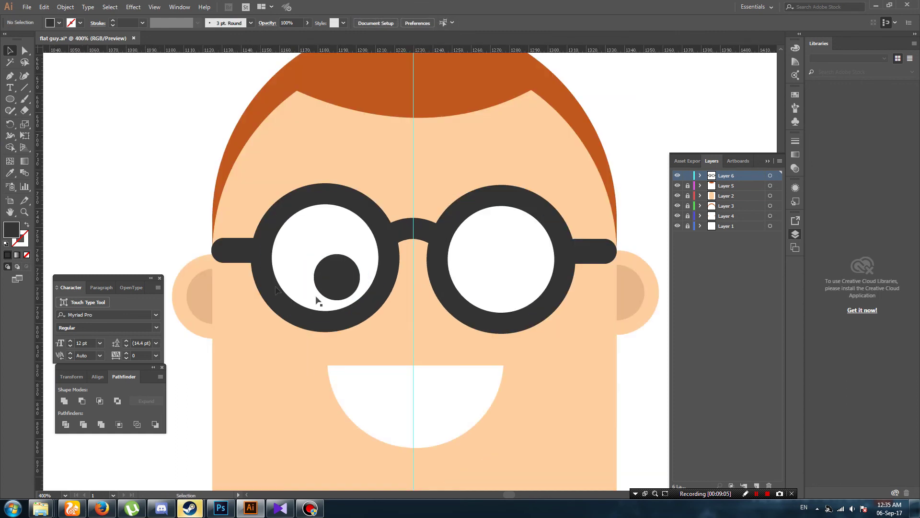
Alt-drag a copy of the pupil into the right lens, then zoom to 100%
left_click(335, 274)
left_click_drag(337, 277, 495, 282)
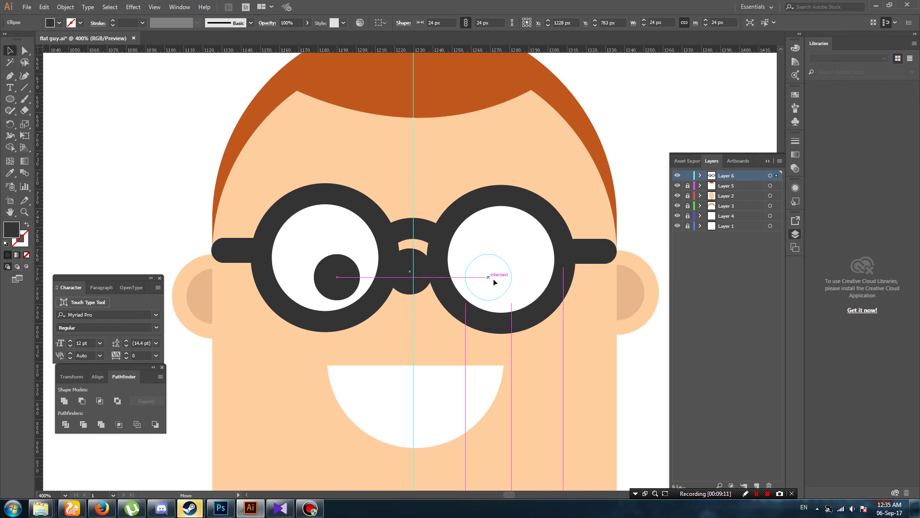
key("ctrl+minus")
key("ctrl+minus")
key("ctrl+minus")
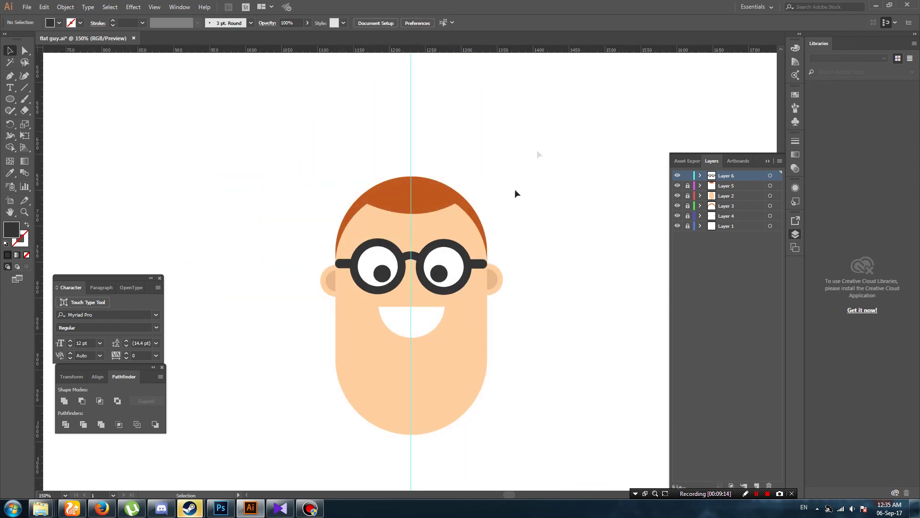
scroll(484, 219, "down", 2)
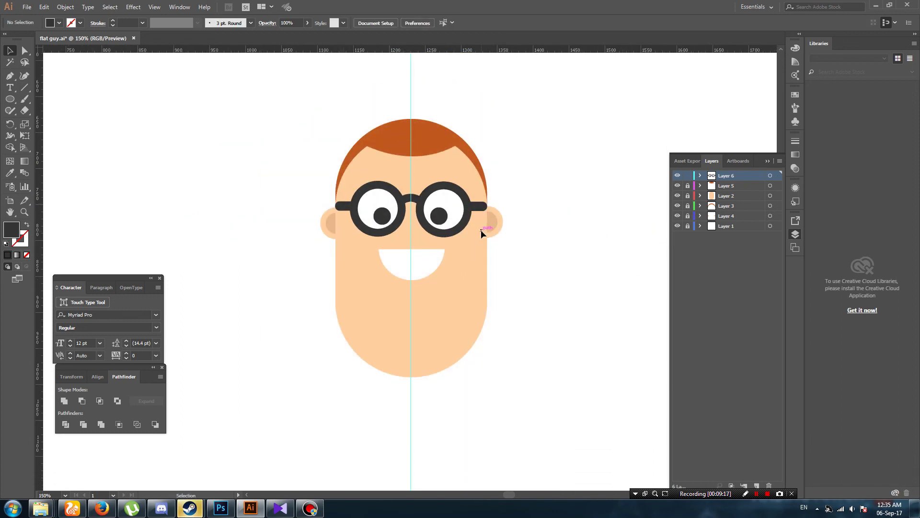
key("ctrl+minus")
key("ctrl+minus")
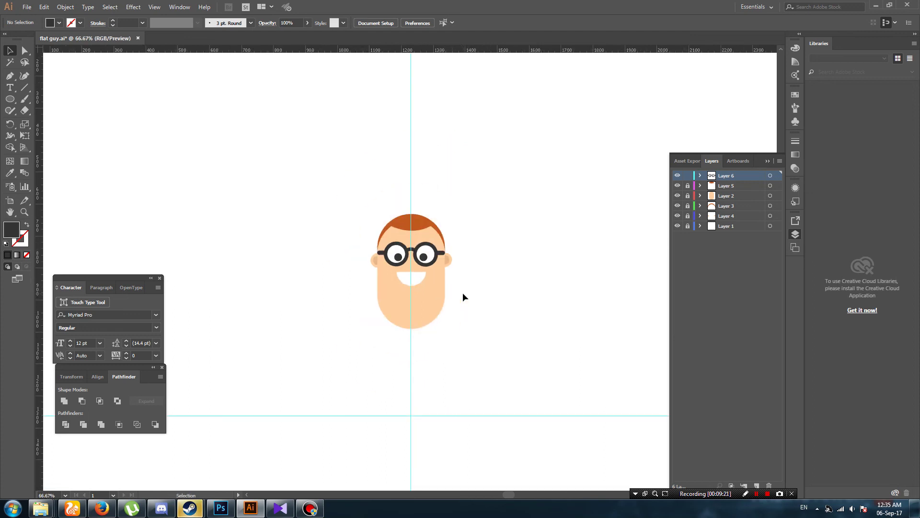
key("ctrl+plus")
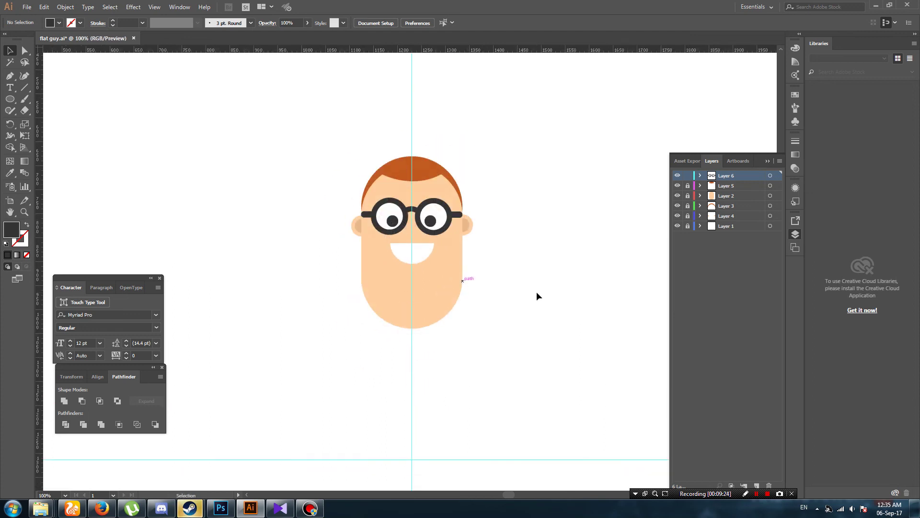
Copy the face shape from Layer 2 and add new Layer 7 above Layer 3
left_click(688, 196)
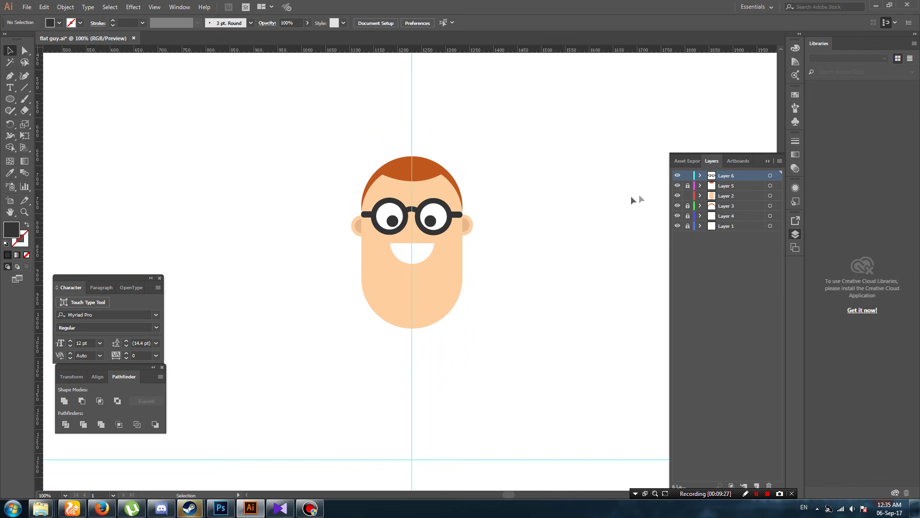
left_click(440, 280)
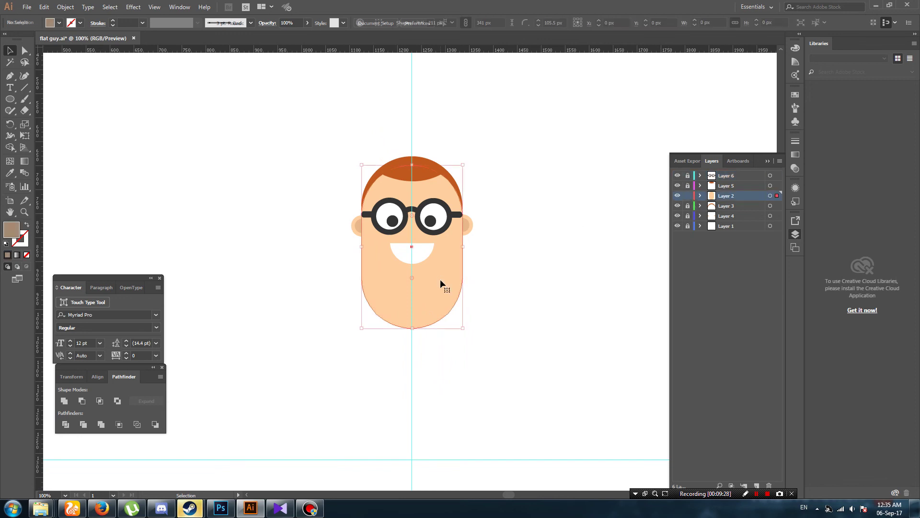
left_click(688, 196)
left_click(726, 206)
left_click(762, 484)
Paste the face shape onto Layer 7 and move it beside the head
key("ctrl+v")
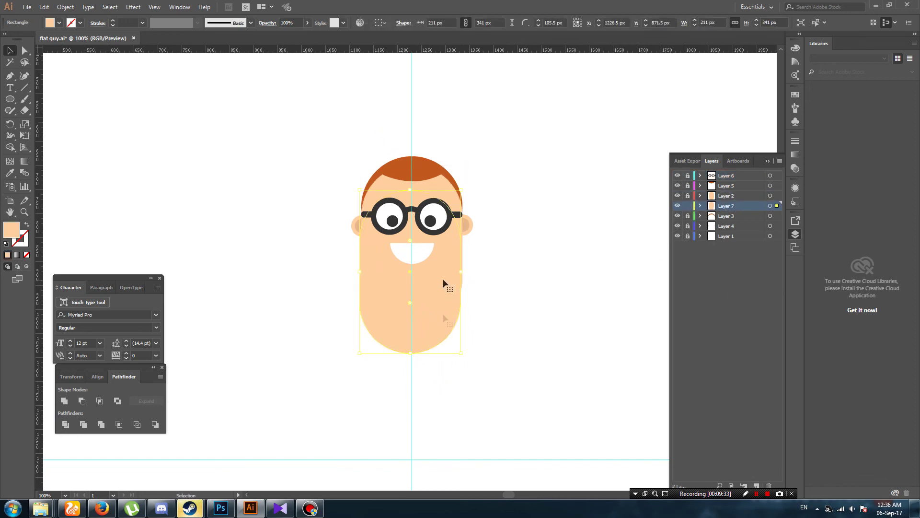
left_click_drag(416, 291, 419, 376)
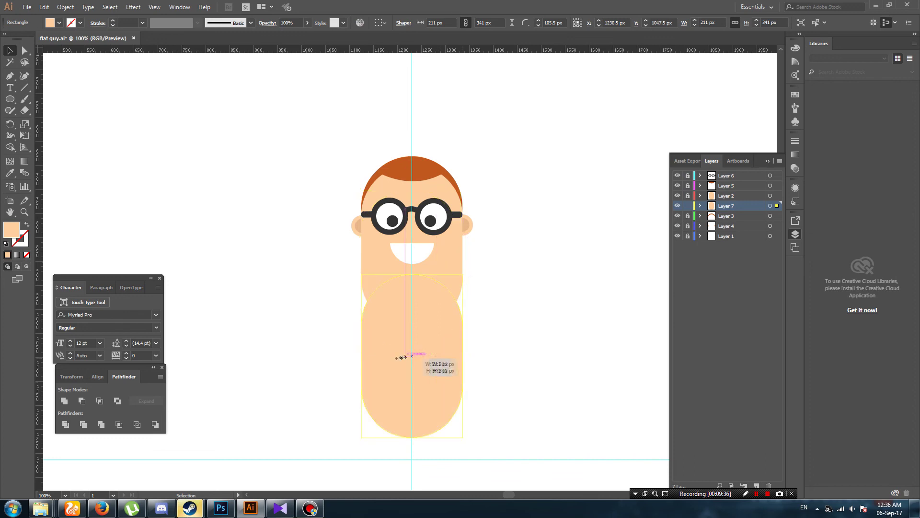
left_click_drag(419, 375, 572, 373)
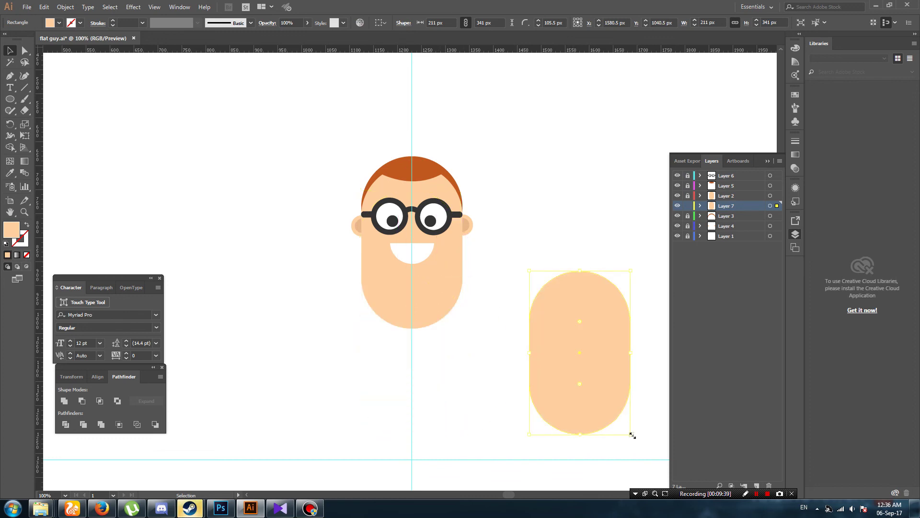
left_click_drag(630, 434, 628, 372)
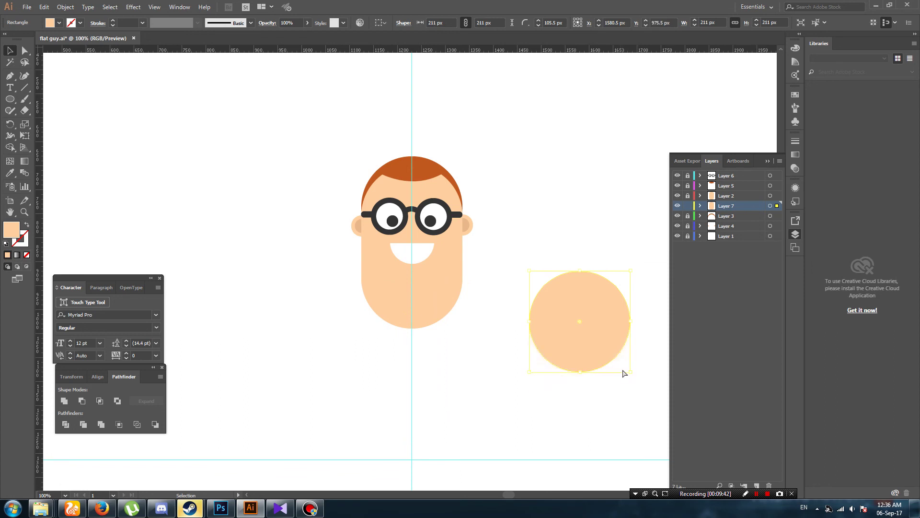
left_click_drag(631, 412, 632, 431)
key("ctrl+z")
key("ctrl+shift+z")
Resize the pasted shape into a 211 px circle below the face, then delete it
left_click_drag(631, 434, 594, 344)
mouse_move(626, 371)
left_mouse_down()
mouse_move(501, 407)
mouse_move(565, 405)
left_mouse_up()
left_click(595, 365)
left_click(532, 362)
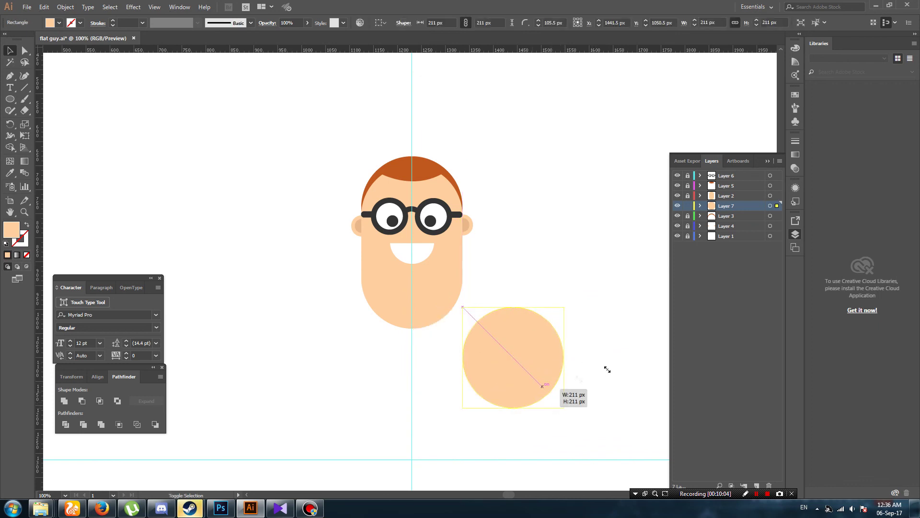
key("Delete")
Draw a fully rounded neck under the chin filled with a darker peach
right_click(16, 103)
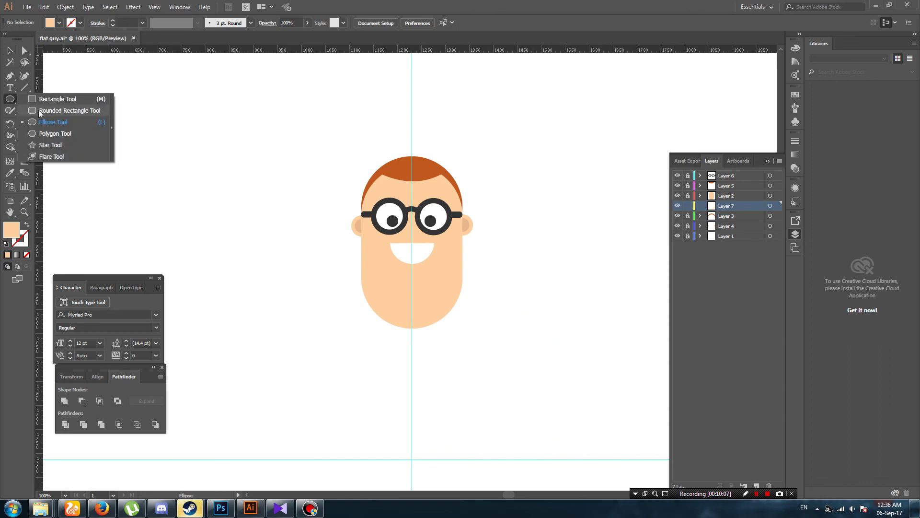
left_click(41, 111)
mouse_move(399, 314)
left_mouse_down()
mouse_move(425, 349)
mouse_move(410, 331)
left_mouse_up()
key("a")
double_click(12, 229)
left_click(396, 191)
left_click(547, 193)
left_click(530, 284)
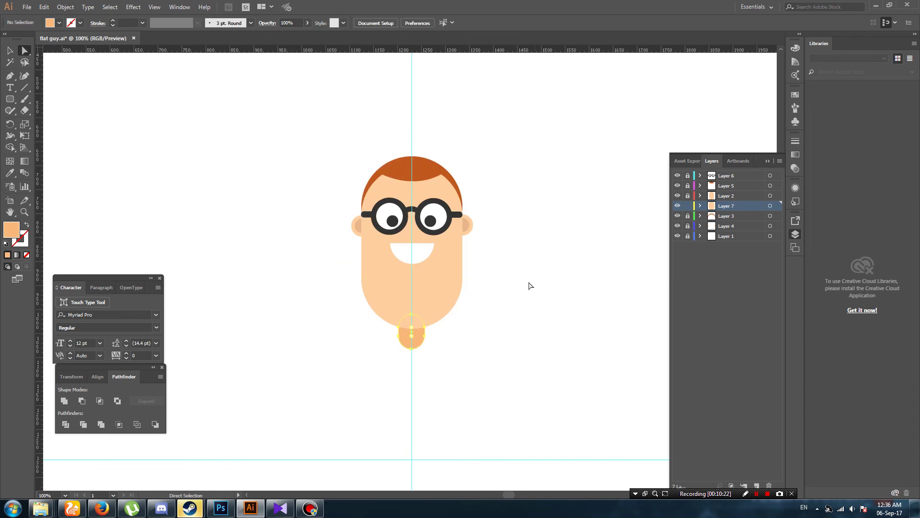
Add Layer 8 above Layer 3 and draw a large 242 px body circle below the face
scroll(530, 284, "down", 2)
scroll(530, 285, "down", 2)
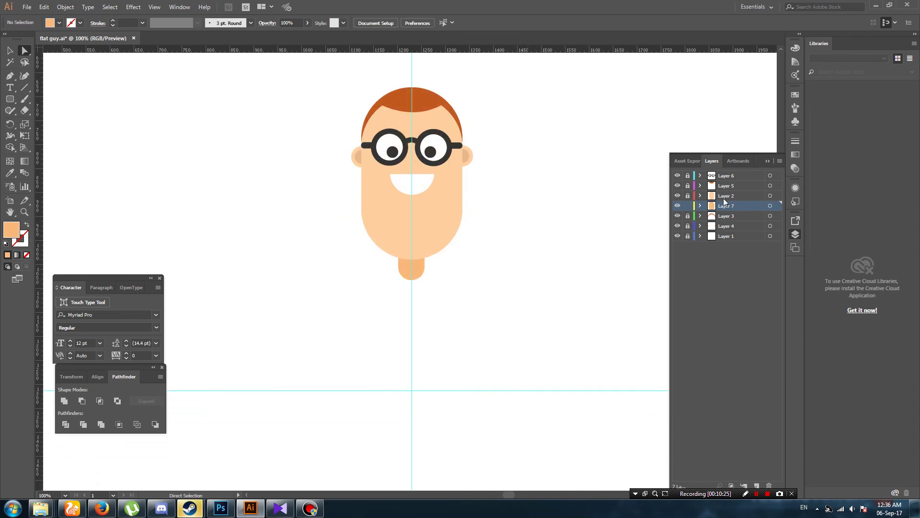
left_click(727, 216)
key("ctrl+l")
left_click(10, 99)
left_click_drag(10, 100, 48, 121)
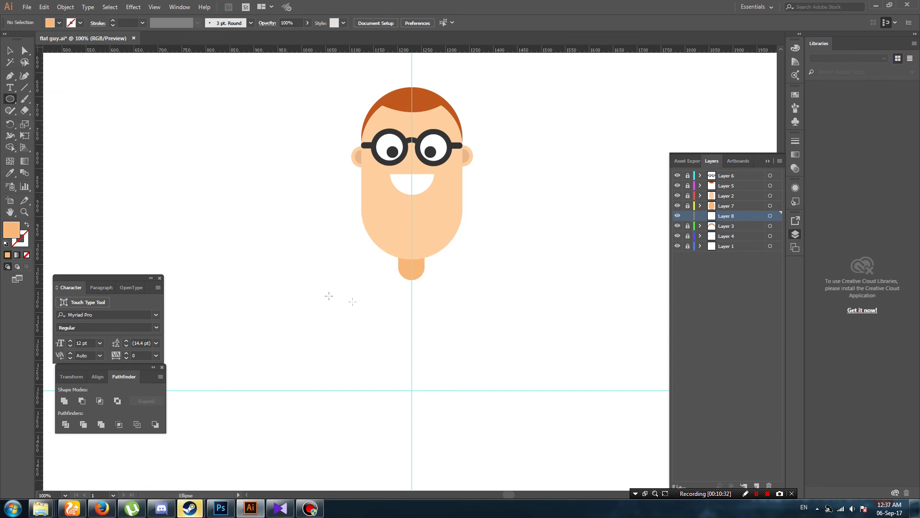
left_click_drag(412, 314, 466, 372)
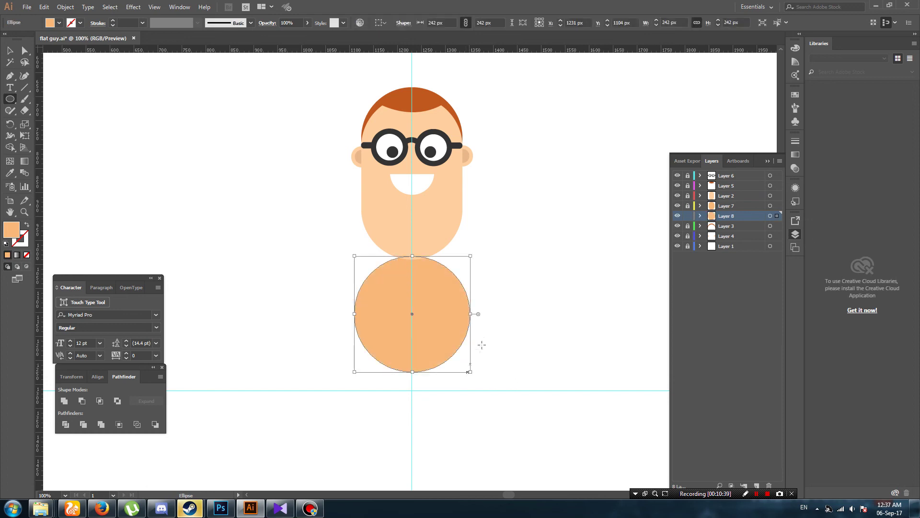
Fill the 242 px body circle with teal from the Fill swatches, trying greens first
key("v")
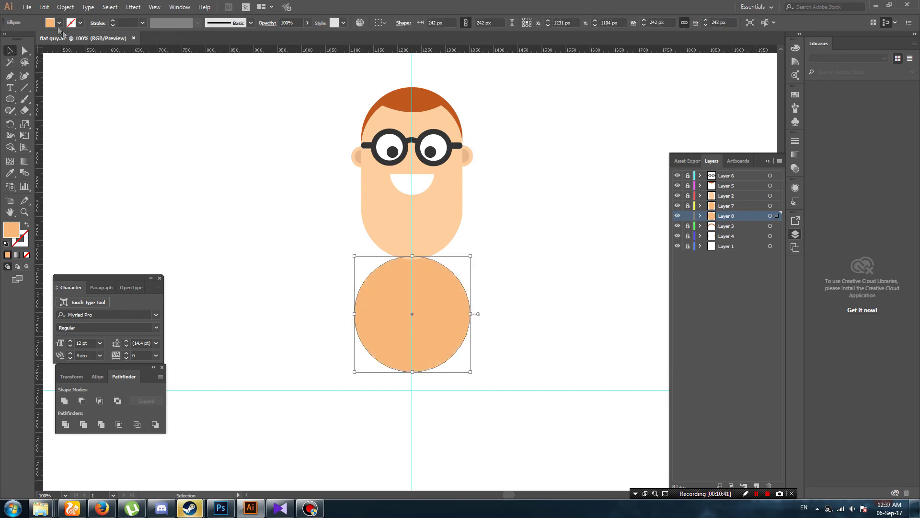
left_click(59, 22)
left_click(27, 46)
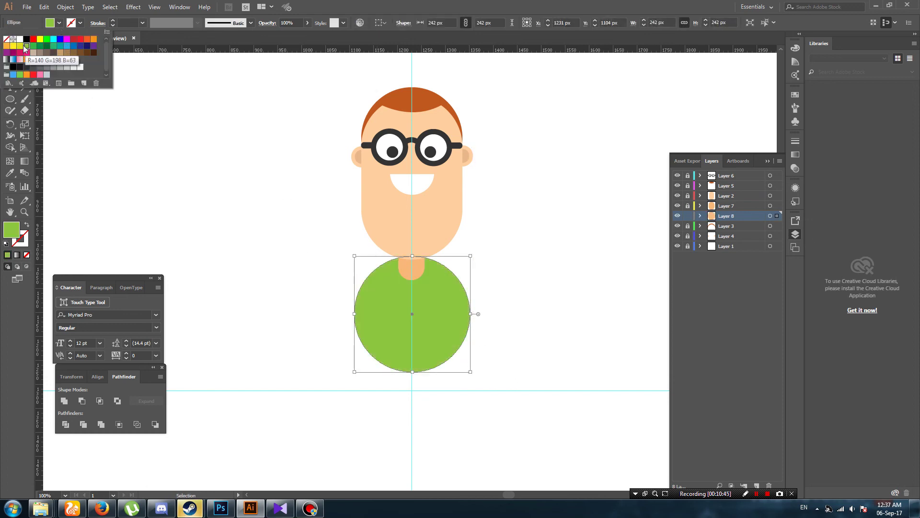
left_click(21, 46)
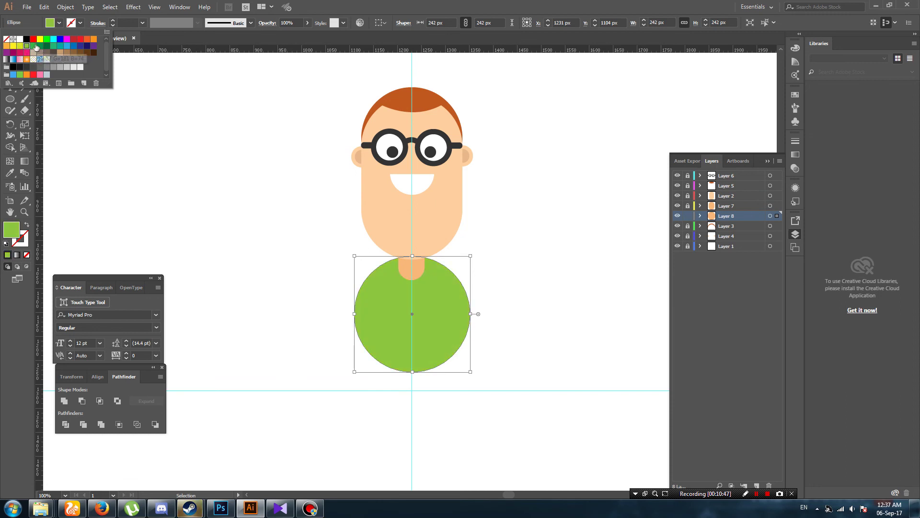
left_click(33, 46)
left_click(67, 46)
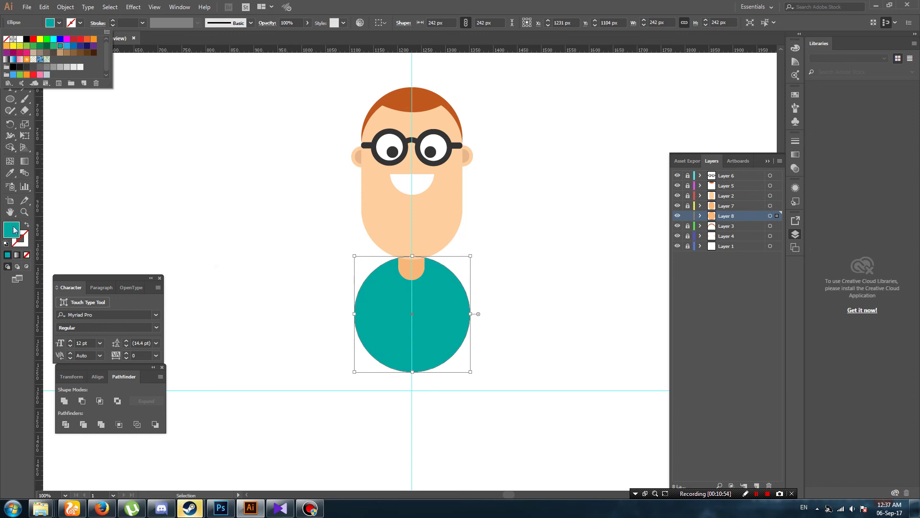
left_click(255, 276)
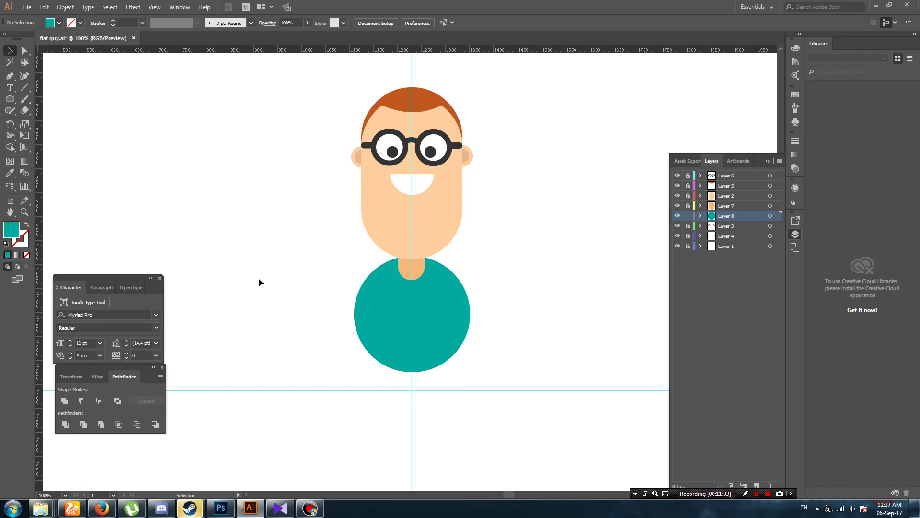
Reselect the teal body circle and zoom in on it
scroll(473, 298, "down", 1)
scroll(460, 312, "down", 1)
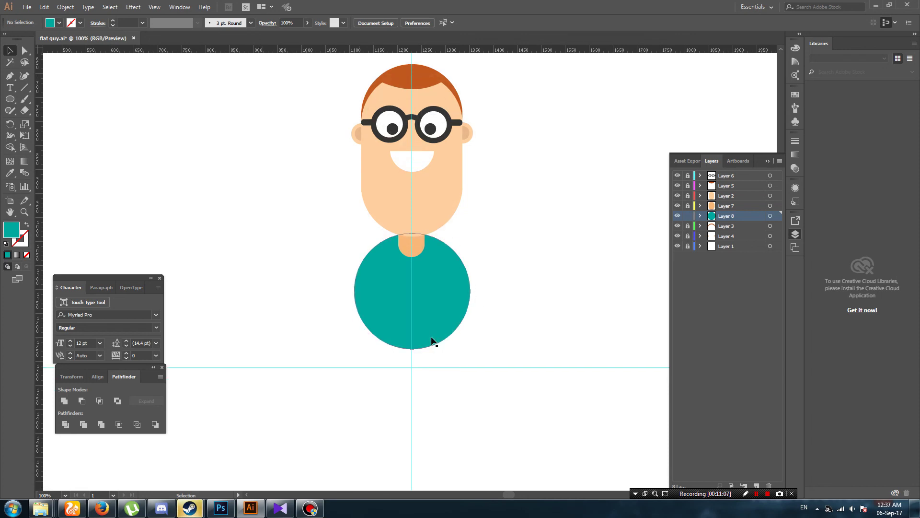
left_click(434, 339)
scroll(503, 309, "down", 1)
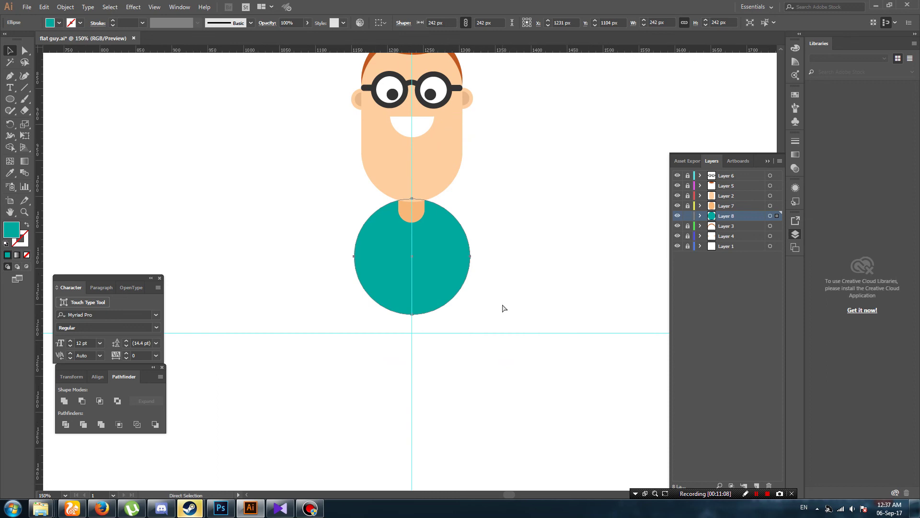
key("ctrl+plus")
Alt-drag a copy of the teal circle to the left of the figure
key("a")
key("v")
left_click_drag(446, 303, 230, 225)
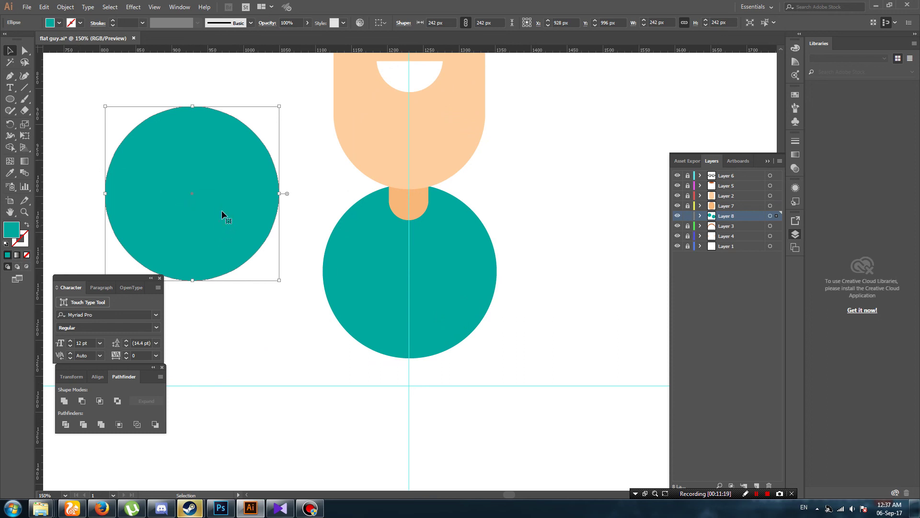
left_click_drag(226, 212, 221, 178)
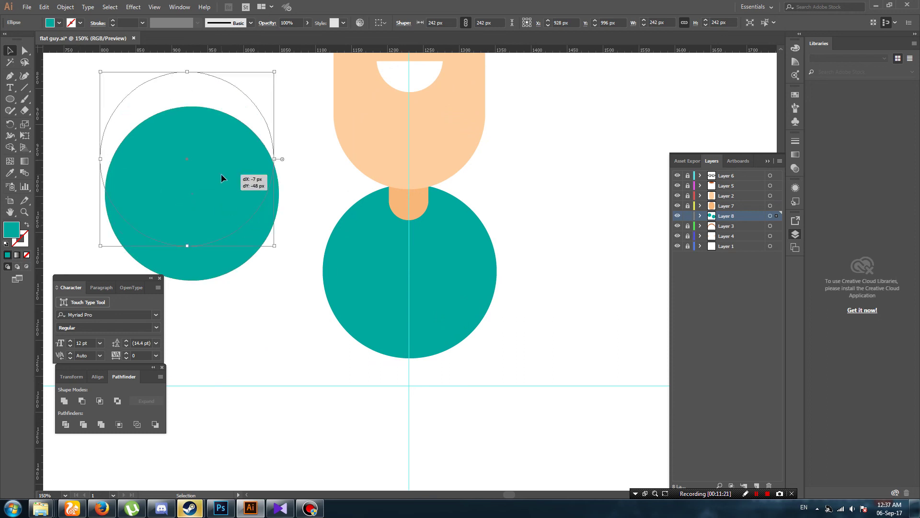
key("ctrl+minus")
key("ctrl+minus")
Draw a rectangle covering the upper half of the circle copy
left_click(14, 99)
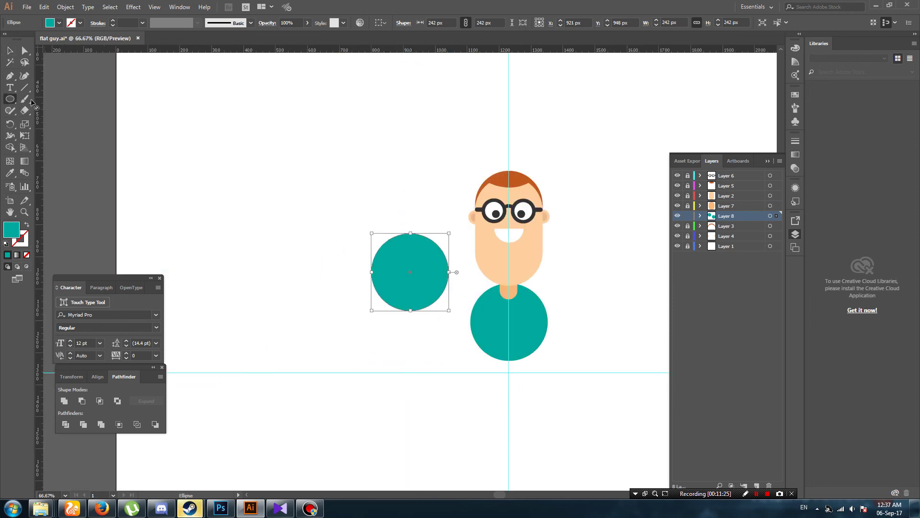
left_click_drag(10, 103, 34, 99)
left_click_drag(316, 229, 468, 290)
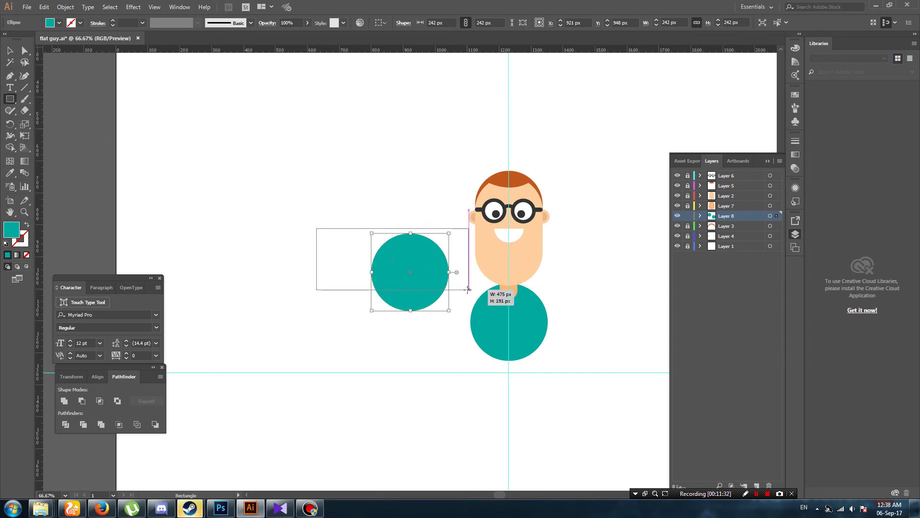
left_click_drag(468, 290, 468, 291)
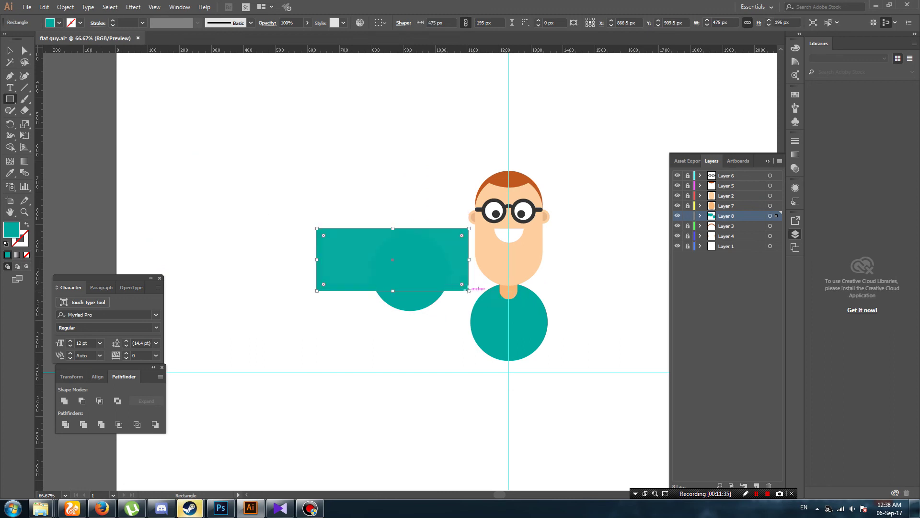
Subtract the rectangle with Minus Front and tuck the half-circle under the body
left_click(9, 50)
key("ctrl+a")
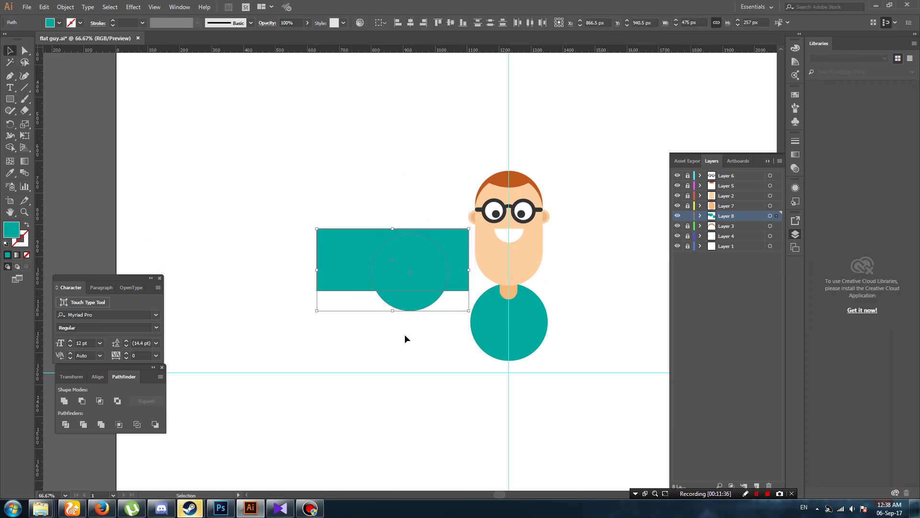
key("ctrl+shift+minus")
mouse_move(424, 306)
left_mouse_down()
mouse_move(429, 349)
mouse_move(511, 366)
left_mouse_up()
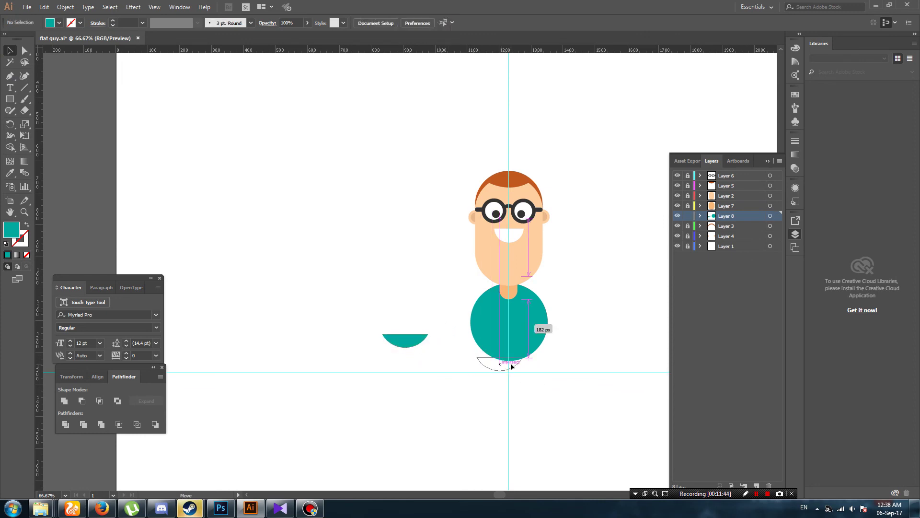
left_click_drag(511, 367, 533, 362)
Zoom onto the body and select the bottom half-circle
scroll(560, 336, "down", 3)
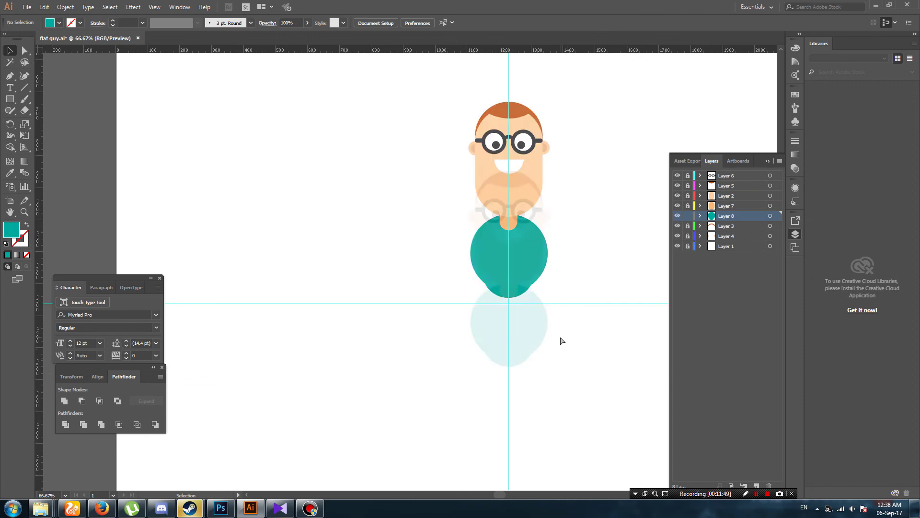
key("ctrl+plus")
key("ctrl+plus")
key("ctrl+plus")
left_click_drag(539, 313, 307, 310)
left_click(9, 51)
left_click(492, 333)
left_click(582, 347)
left_click(514, 322)
left_click(576, 318)
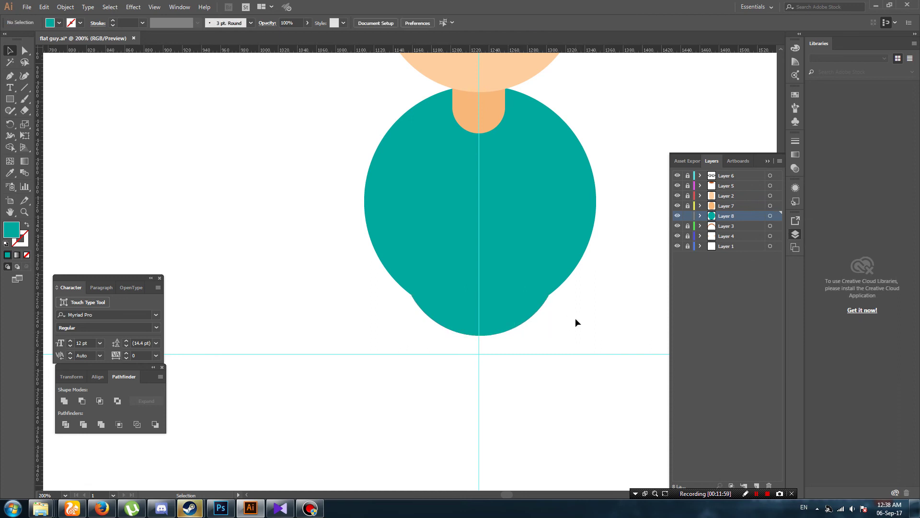
left_click(498, 307)
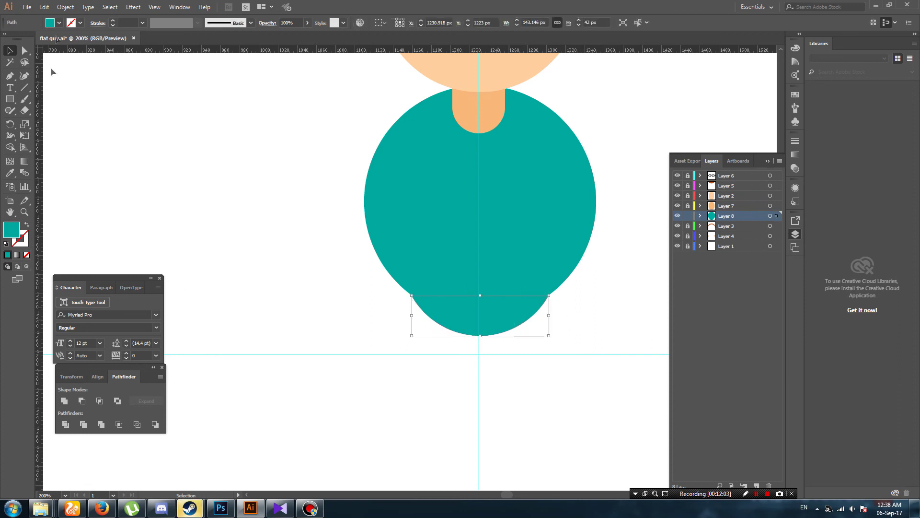
Fill the half-circle dark grey and zoom out to the whole character
left_click(59, 23)
left_click(27, 67)
left_click(280, 272)
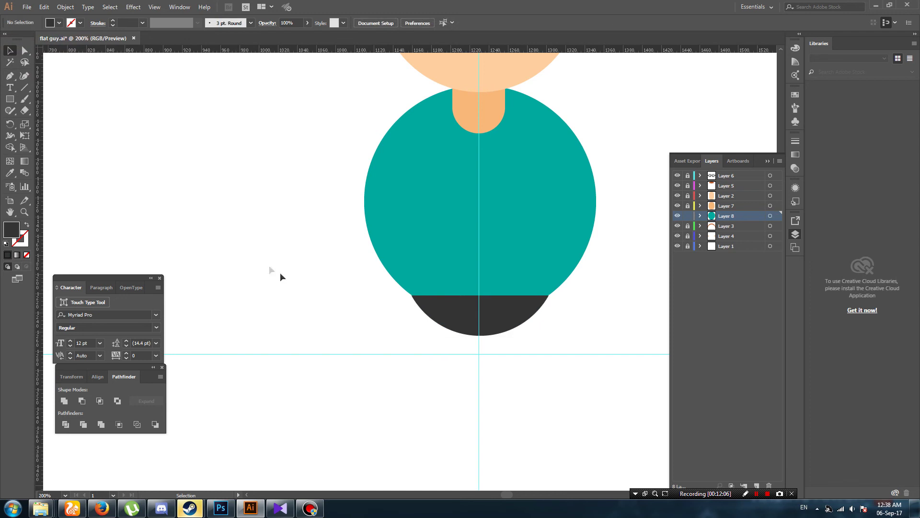
key("ctrl+minus")
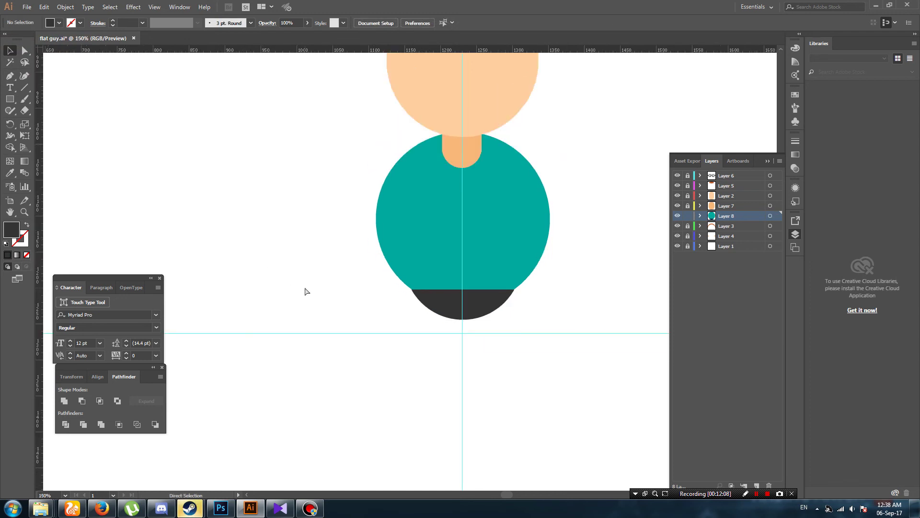
key("ctrl+minus")
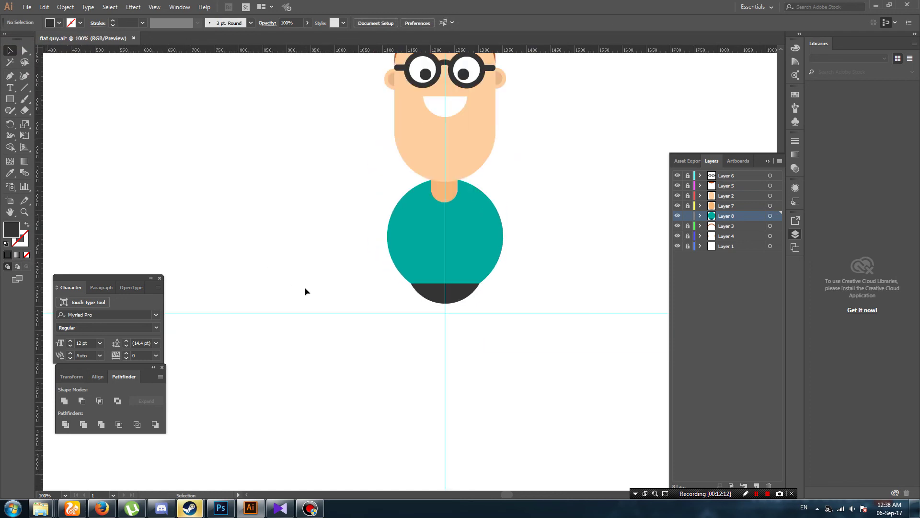
scroll(338, 290, "down", 2)
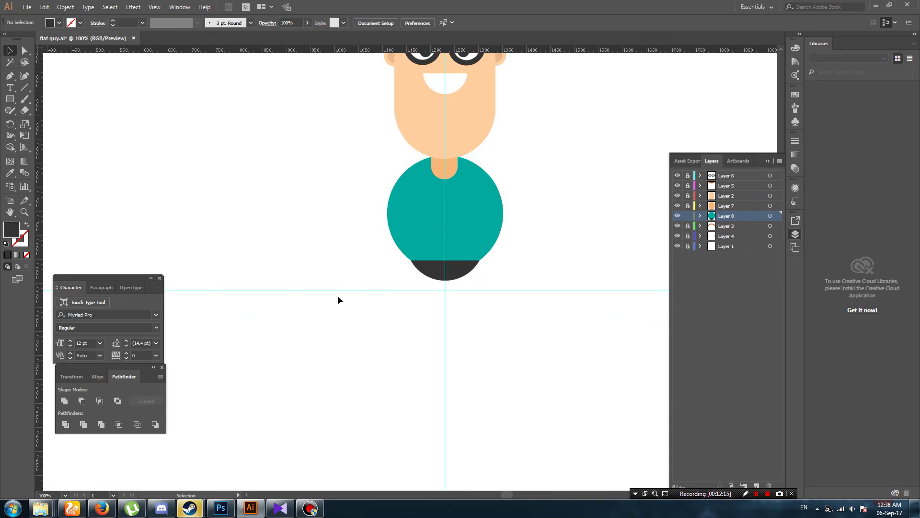
scroll(337, 295, "down", 3)
key("ctrl+minus")
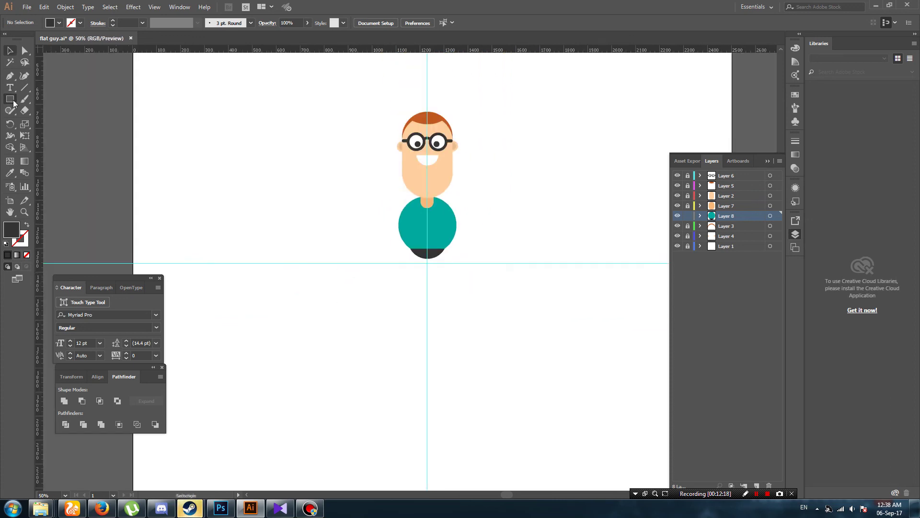
Draw a tall rounded-rectangle leg below the body and square off its top corners
left_click_drag(10, 99, 48, 114)
mouse_move(411, 248)
left_mouse_down()
mouse_move(428, 409)
mouse_move(422, 361)
left_mouse_up()
left_click(24, 51)
left_click(466, 323)
key("ctrl+plus")
key("ctrl+plus")
key("ctrl+plus")
key("ctrl+plus")
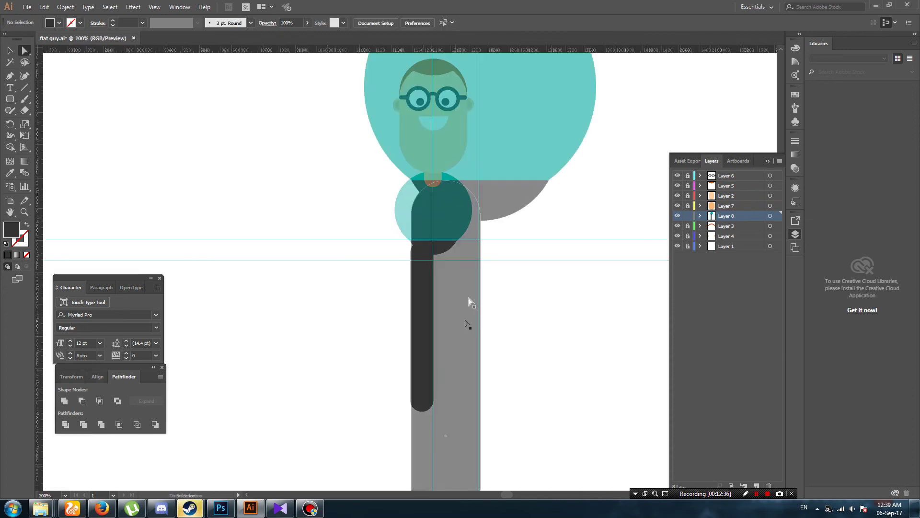
left_click(444, 216)
left_click_drag(444, 216, 339, 168)
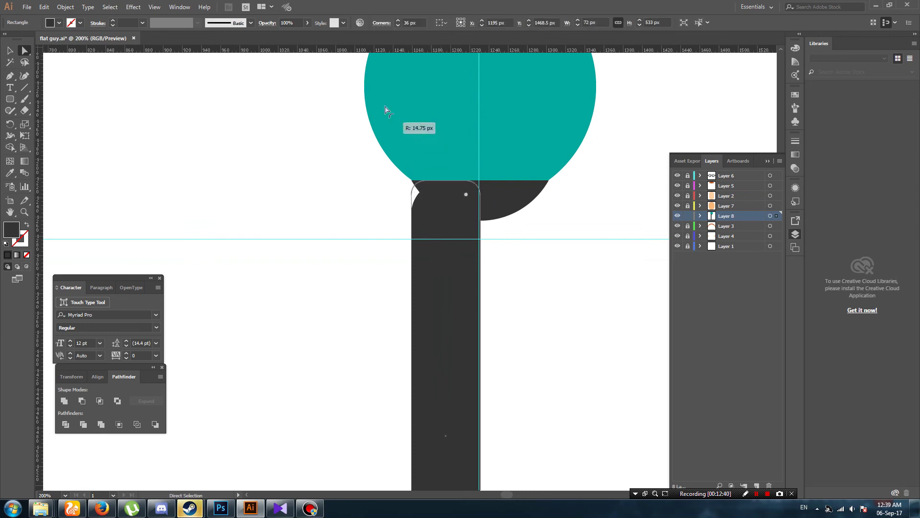
left_click(338, 202)
Try rounding the leg's bottom corners with the corner widgets, then undo it
scroll(340, 205, "down", 2)
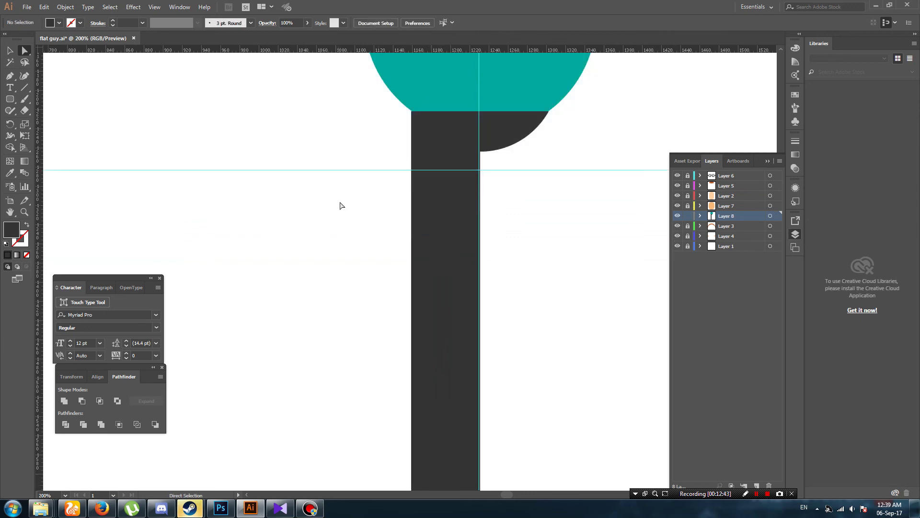
scroll(353, 215, "down", 3)
scroll(353, 216, "down", 1)
left_click(460, 408)
double_click(474, 420)
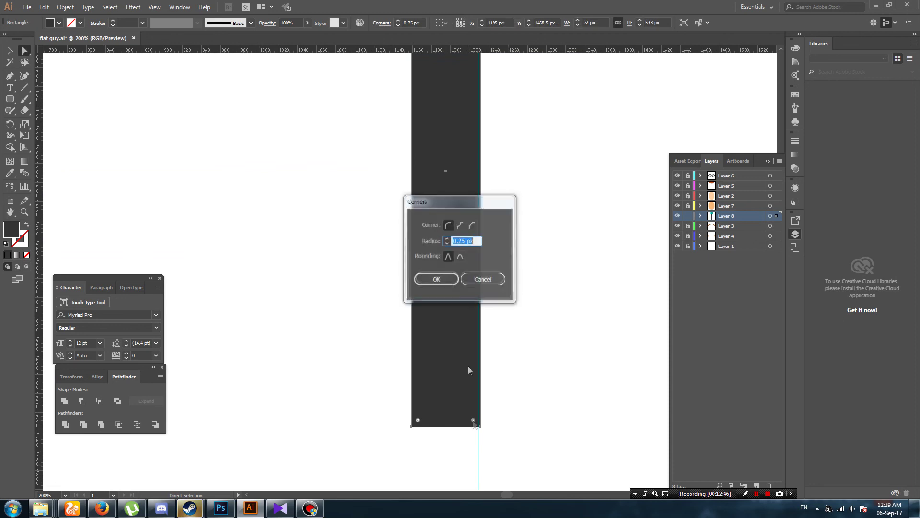
left_click(454, 282)
mouse_move(474, 420)
left_mouse_down()
mouse_move(444, 379)
mouse_move(452, 386)
left_mouse_up()
double_click(418, 420)
left_click(436, 282)
mouse_move(418, 420)
left_mouse_down()
mouse_move(446, 396)
mouse_move(451, 403)
left_mouse_up()
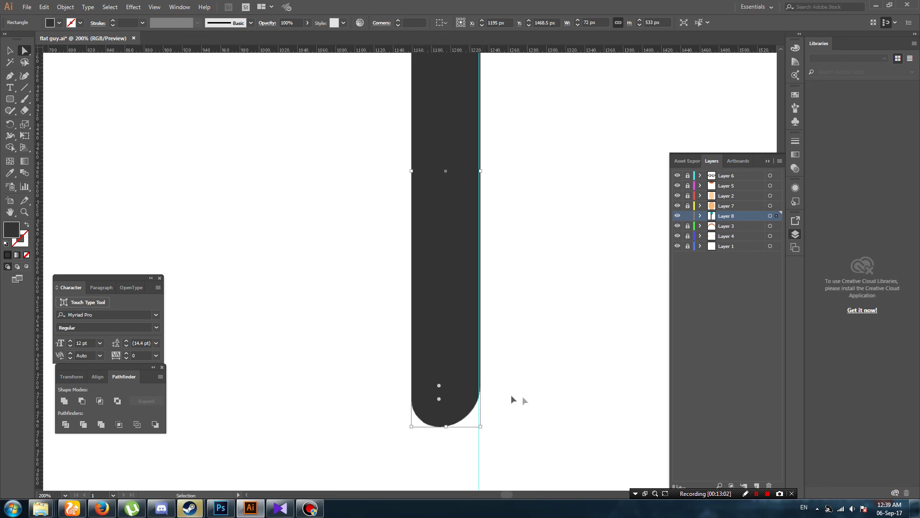
key("ctrl+z")
key("ctrl+z")
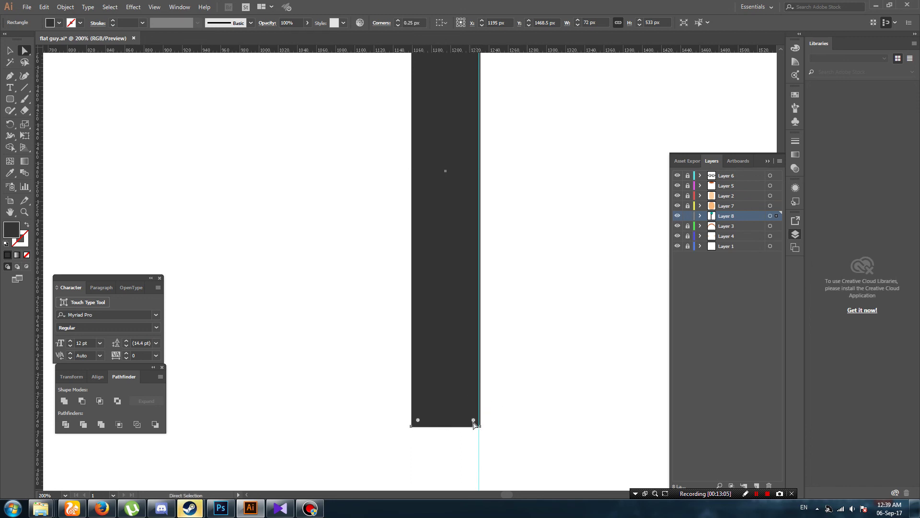
Round the leg's bottom fully into a semicircle and zoom out to see body and leg
double_click(474, 421)
key("Escape")
left_click_drag(418, 421, 446, 317)
left_click(609, 448)
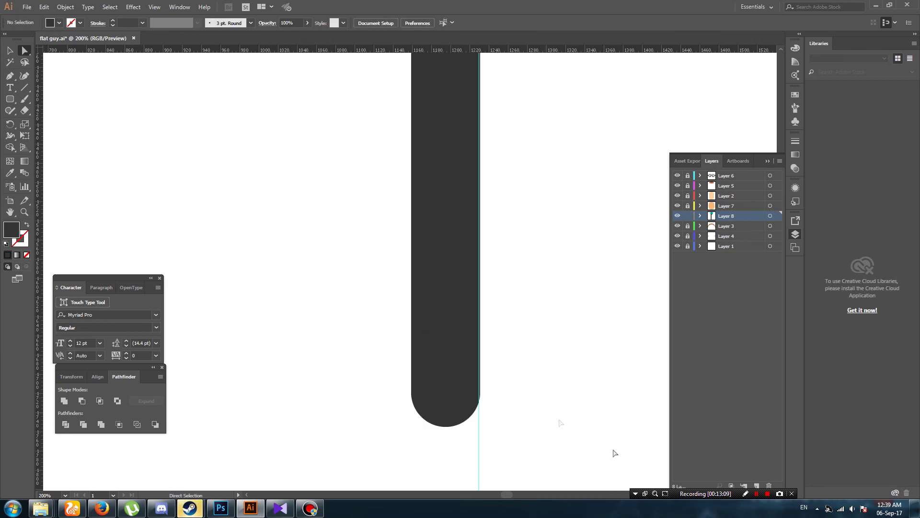
left_click(851, 507)
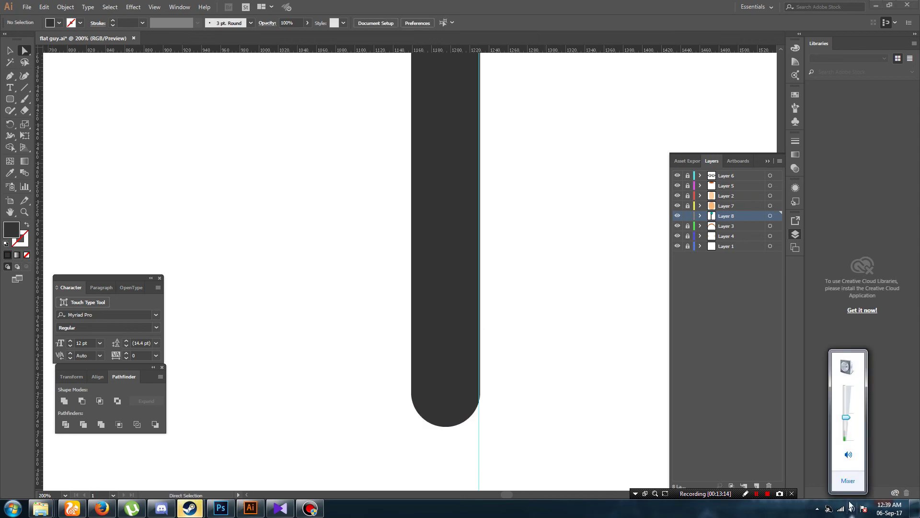
left_click(502, 220)
key("ctrl+minus")
key("ctrl+minus")
key("ctrl+minus")
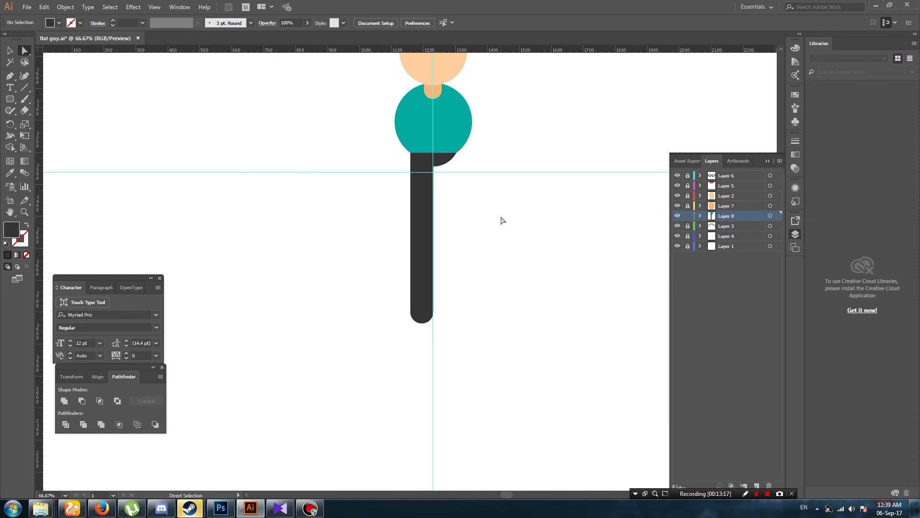
scroll(485, 235, "up", 1)
scroll(485, 234, "up", 1)
On new Layer 9, paste a copy of the leg and place it beside the first
key("v")
left_click(420, 269)
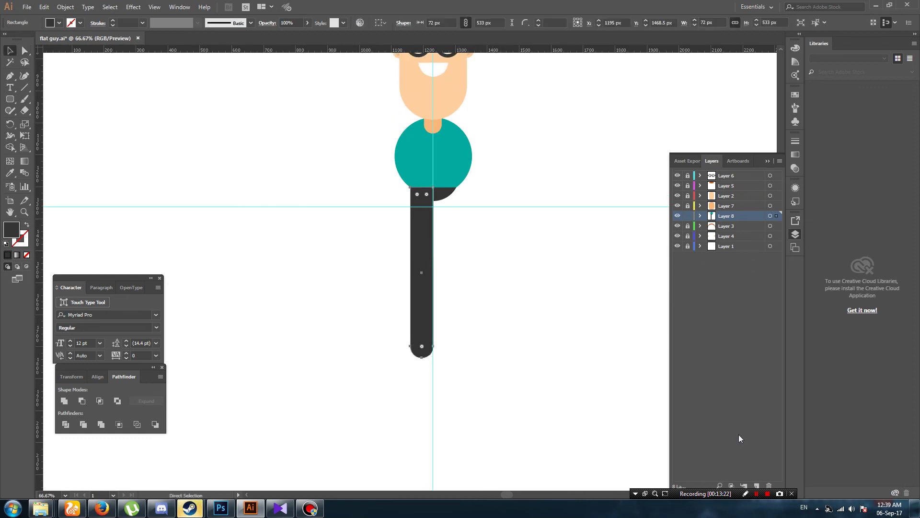
key("ctrl+l")
key("ctrl+v")
left_click_drag(412, 268, 481, 264)
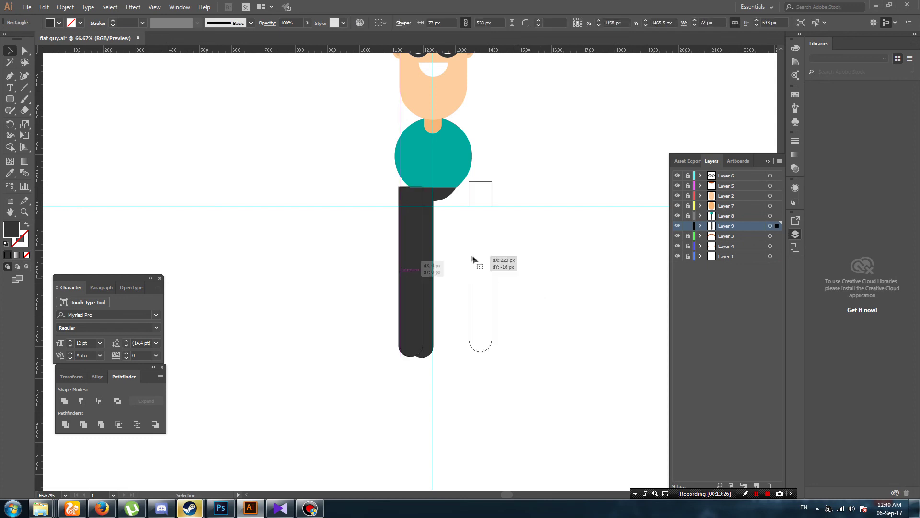
left_click(59, 23)
left_click(41, 67)
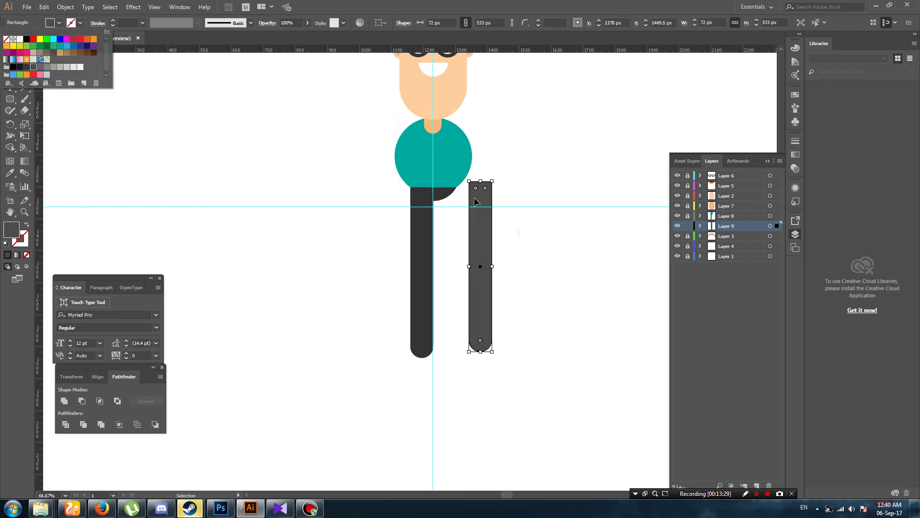
left_click(516, 227)
left_click_drag(482, 228, 447, 230)
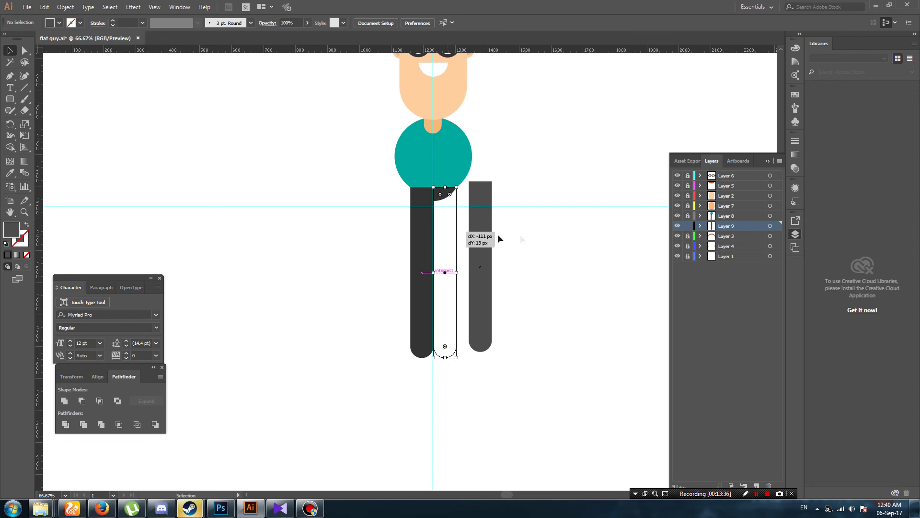
left_click(524, 233)
Hide the Layer 1 guides and clear the selection
left_click(677, 256)
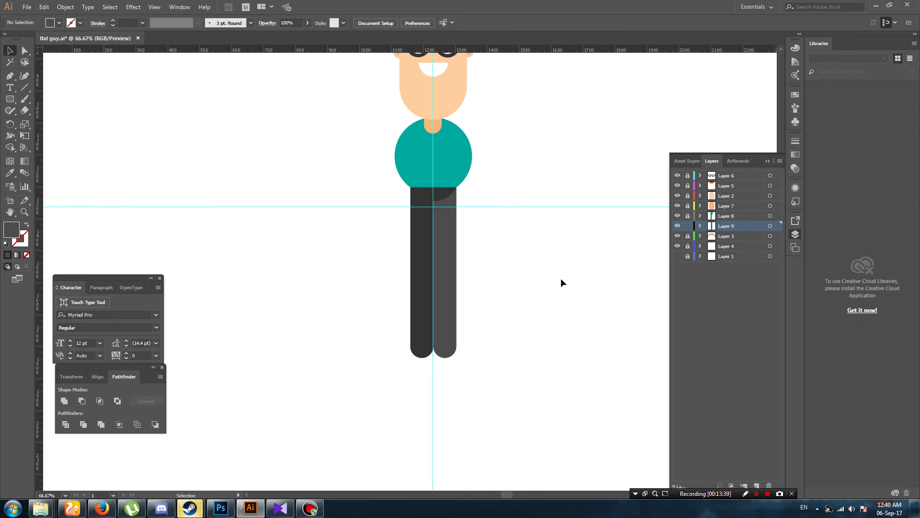
left_click(450, 257)
left_click(480, 257)
scroll(479, 256, "up", 1)
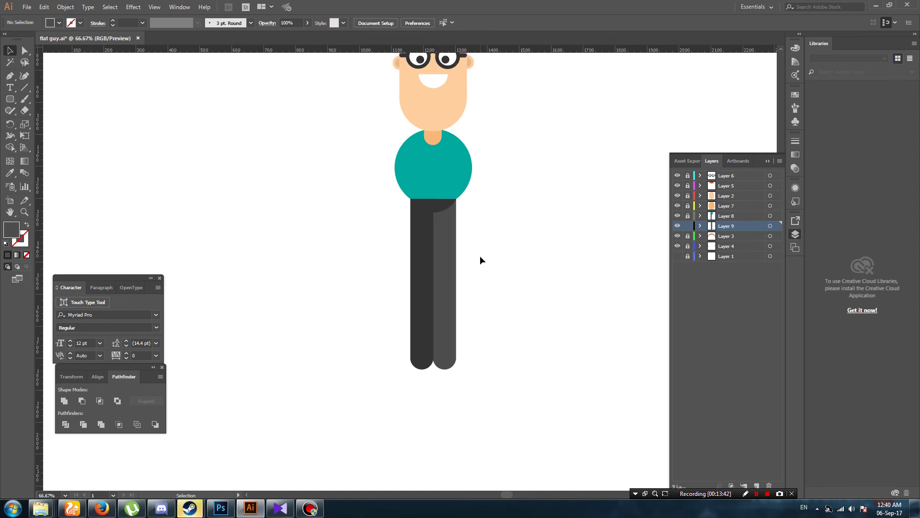
scroll(479, 255, "up", 2)
Set the right leg's fill to #222222 in the Color Picker
left_click(445, 276)
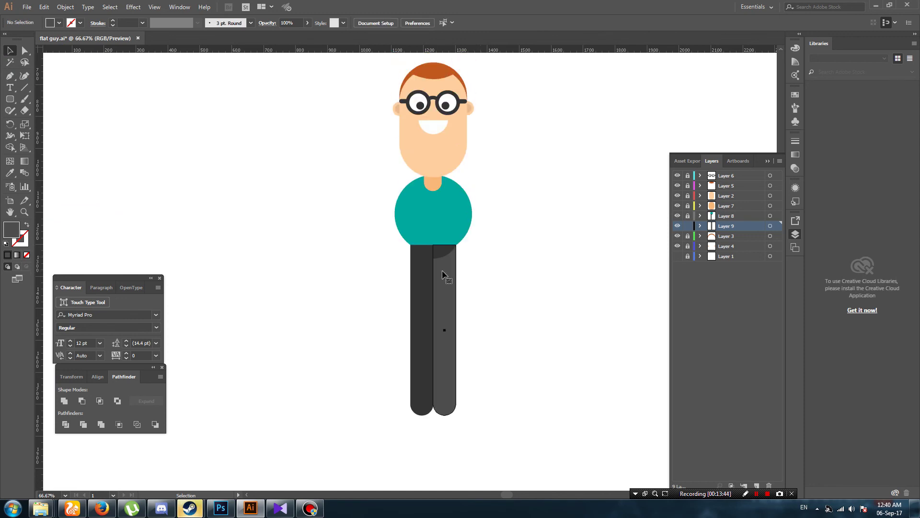
double_click(13, 230)
double_click(506, 308)
type("222222")
left_click(557, 192)
left_click(531, 265)
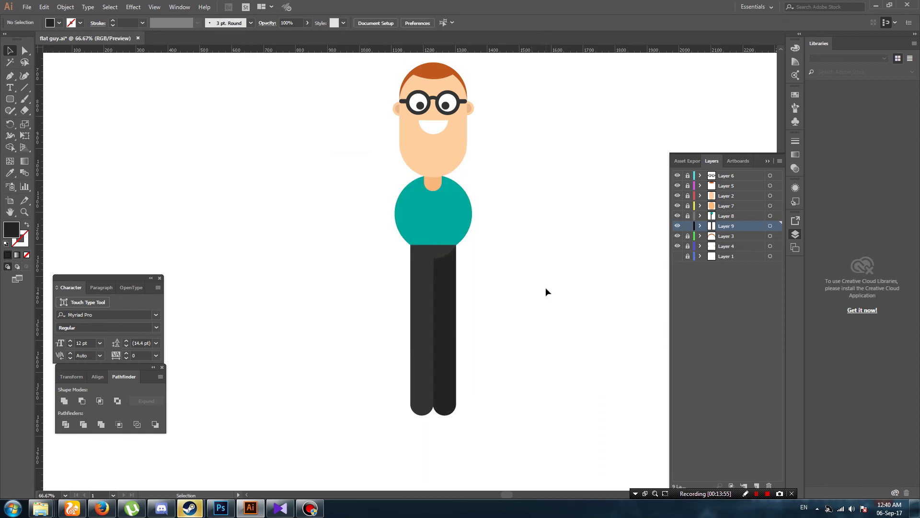
Lock Layer 9 and zoom in on the torso and legs
left_click(689, 227)
key("ctrl+plus")
key("ctrl+plus")
key("ctrl+plus")
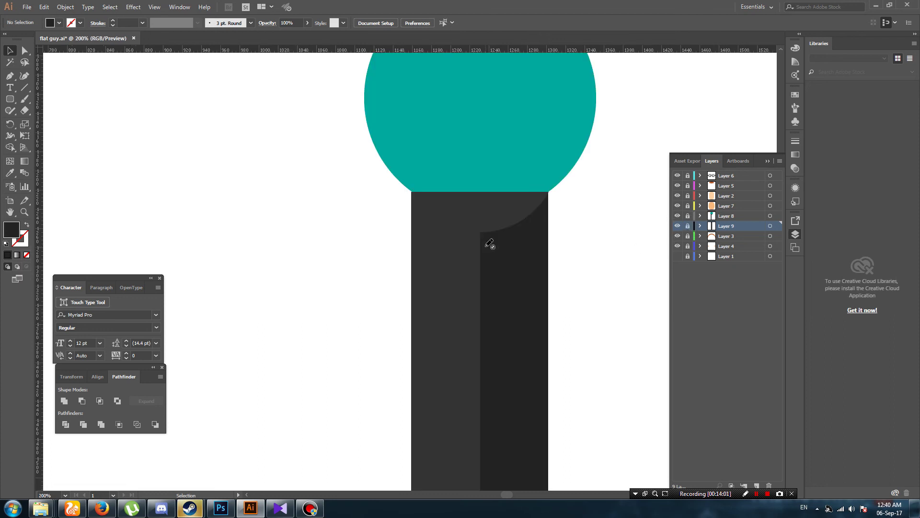
scroll(503, 241, "up", 2)
scroll(503, 241, "up", 2)
Draw a wide light-green rectangle band across the middle of the shirt
left_click(415, 191)
left_click_drag(10, 98, 47, 104)
key("m")
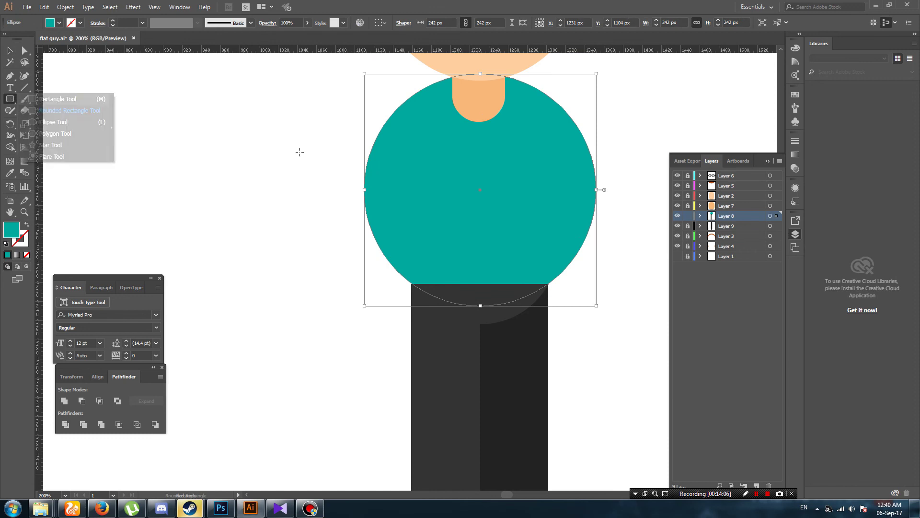
left_click_drag(298, 152, 661, 228)
left_click(10, 50)
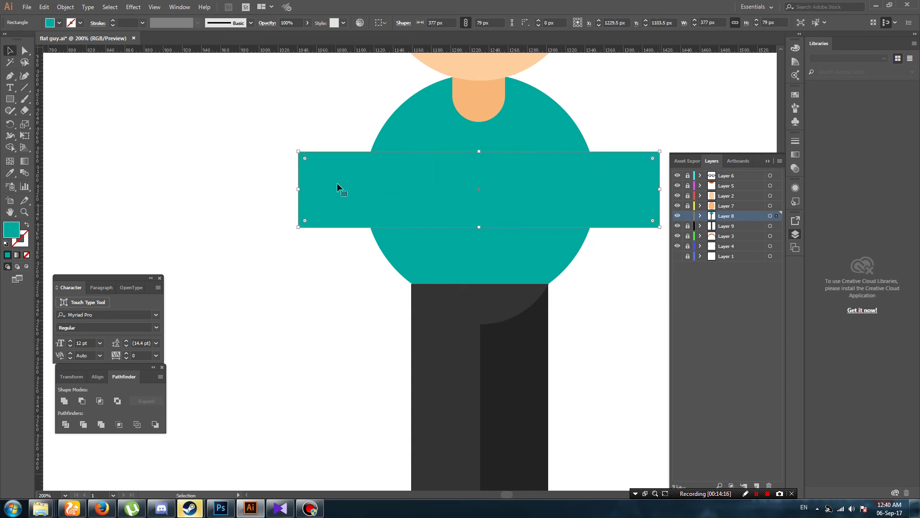
left_click(59, 23)
left_click(33, 45)
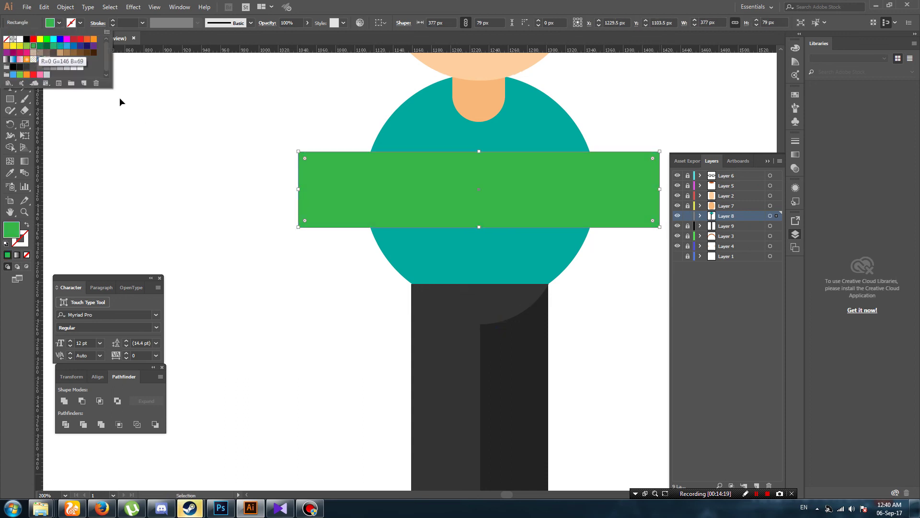
left_click(27, 46)
Trim the band's overhang outside the shirt circle with the Shape Builder
left_click(206, 177)
left_click_drag(264, 128, 383, 206)
left_click(10, 147)
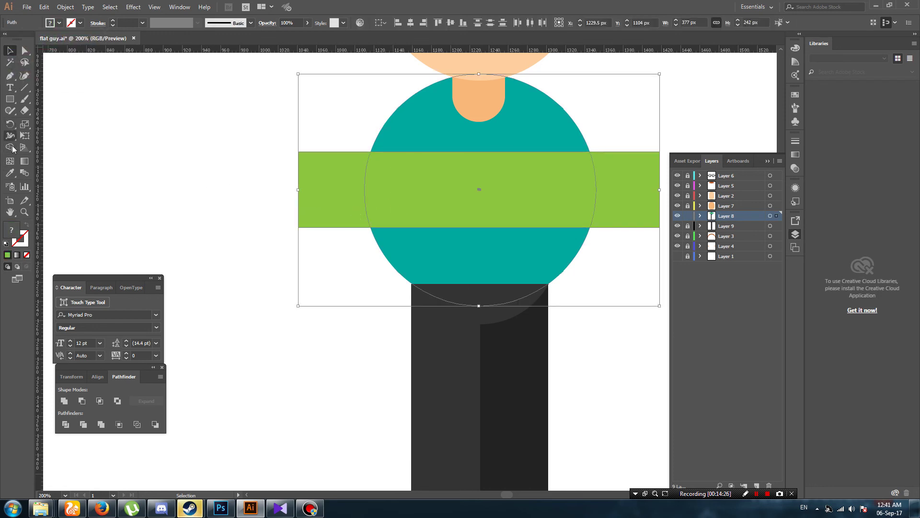
left_click(333, 190, "alt")
left_click(643, 204, "alt")
Lower the stripe's opacity to 55% and zoom out to the whole figure
key("v")
left_click(426, 182)
left_click(307, 22)
left_click_drag(307, 35, 290, 36)
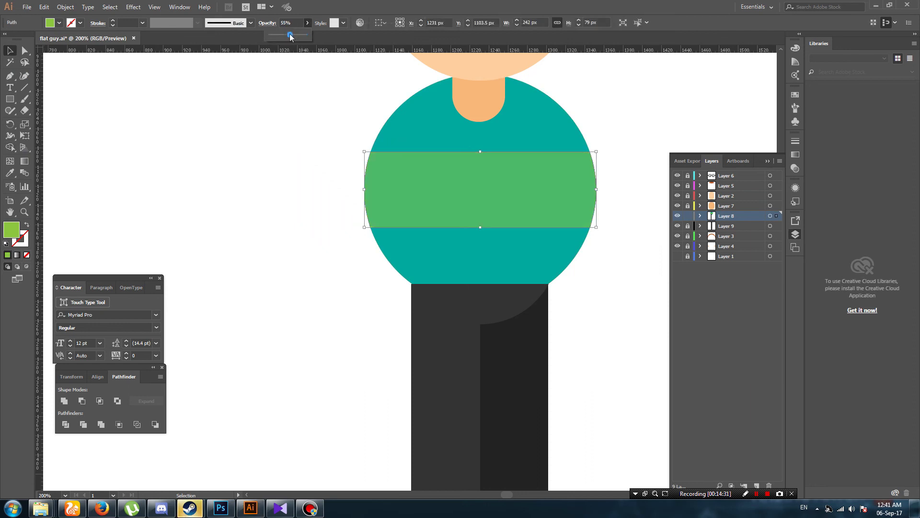
left_click(312, 147)
key("ctrl+0")
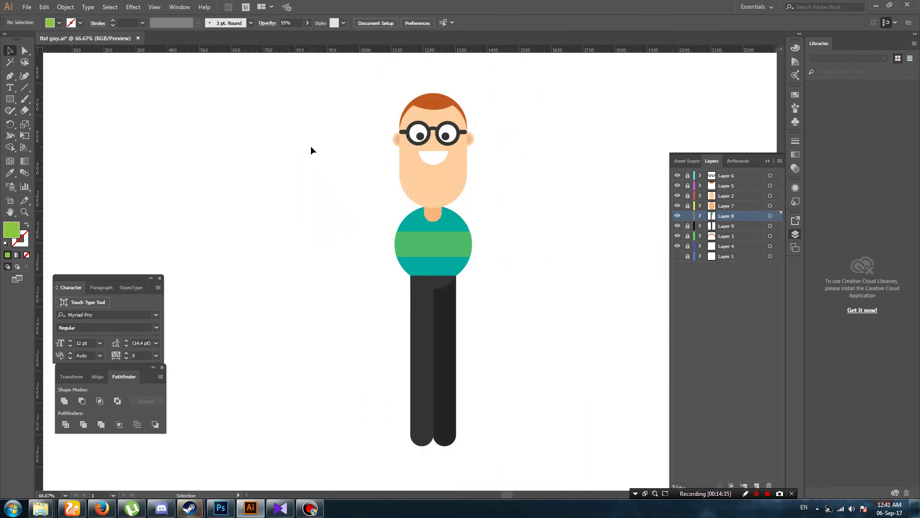
Eyedropper the shirt teal onto the stripe, then brighten it to aqua 05E8D2
left_click(450, 240)
key("i")
left_click(451, 263)
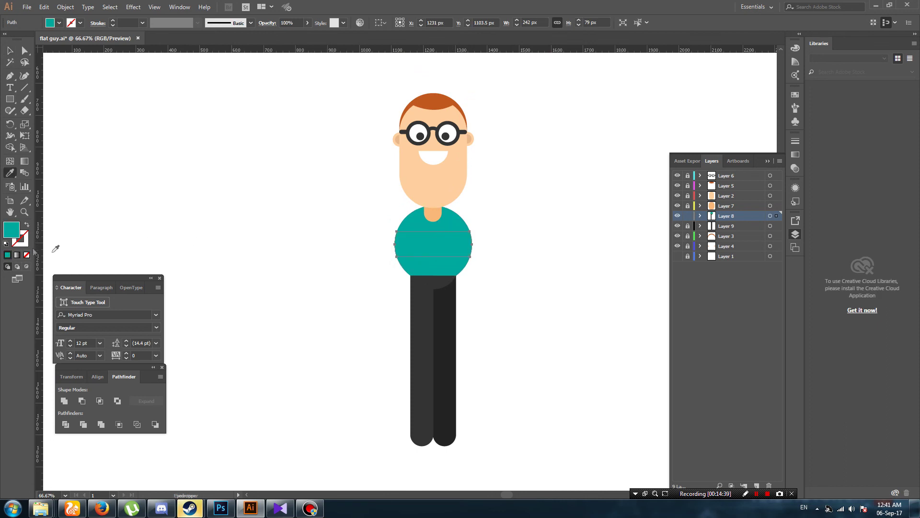
double_click(11, 229)
left_click_drag(457, 246, 455, 197)
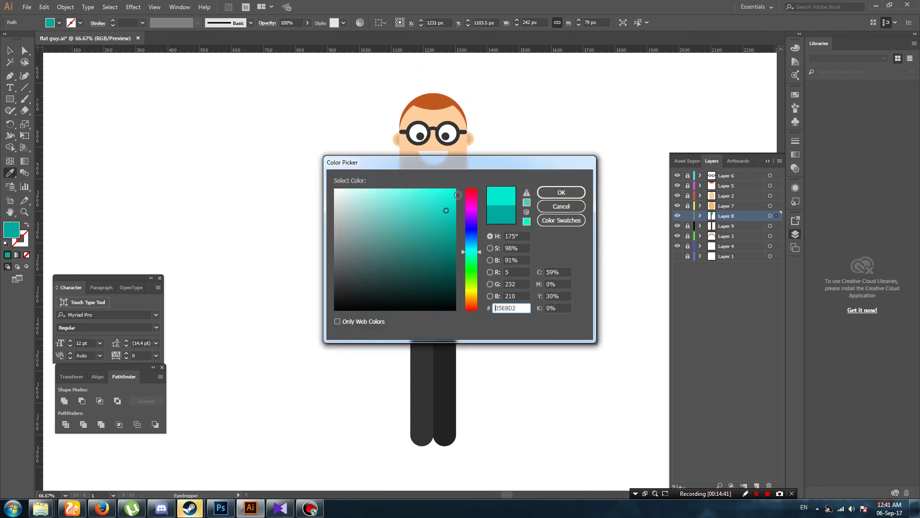
left_click(559, 192)
Set the stripe's opacity to 43% and save the drawing
left_click(306, 23)
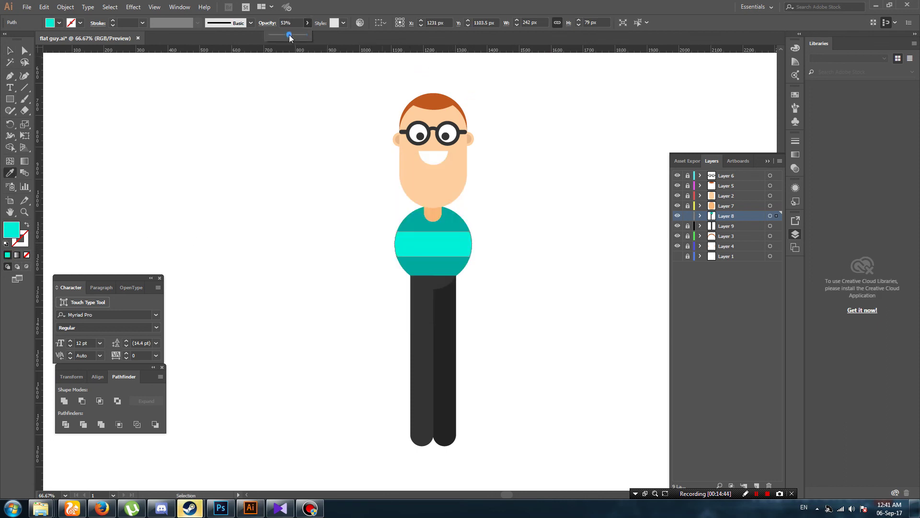
left_click(321, 278)
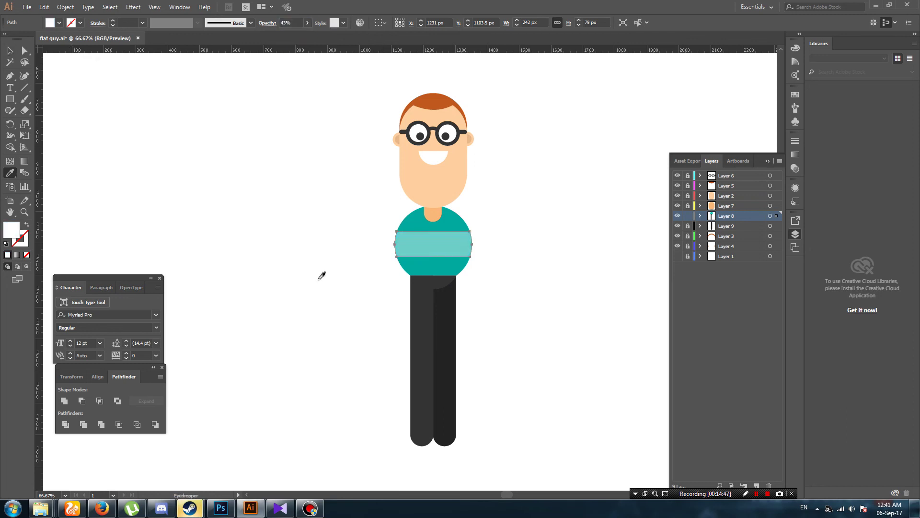
key("ctrl+z")
key("v")
left_click(286, 218)
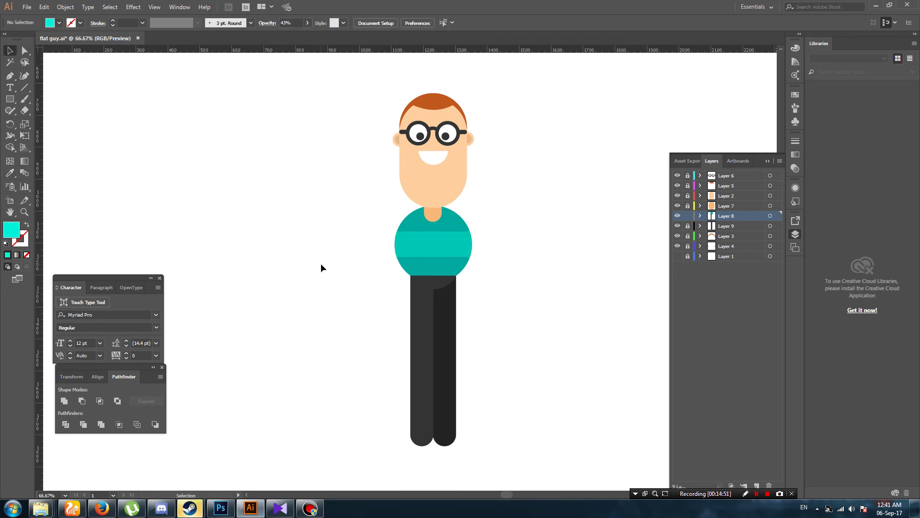
key("ctrl+s")
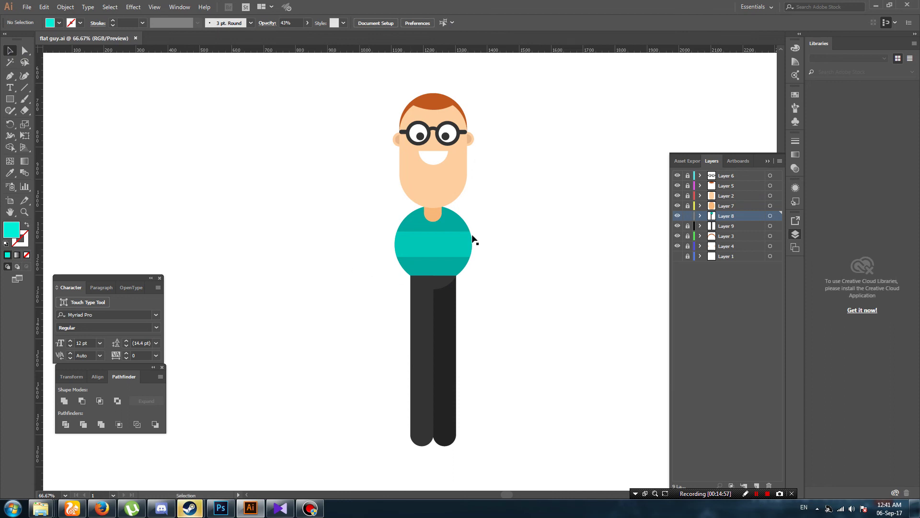
On a new layer, draw a closed curved sleeve outline from the neckline over the right shoulder
left_click(9, 75)
left_click(63, 98)
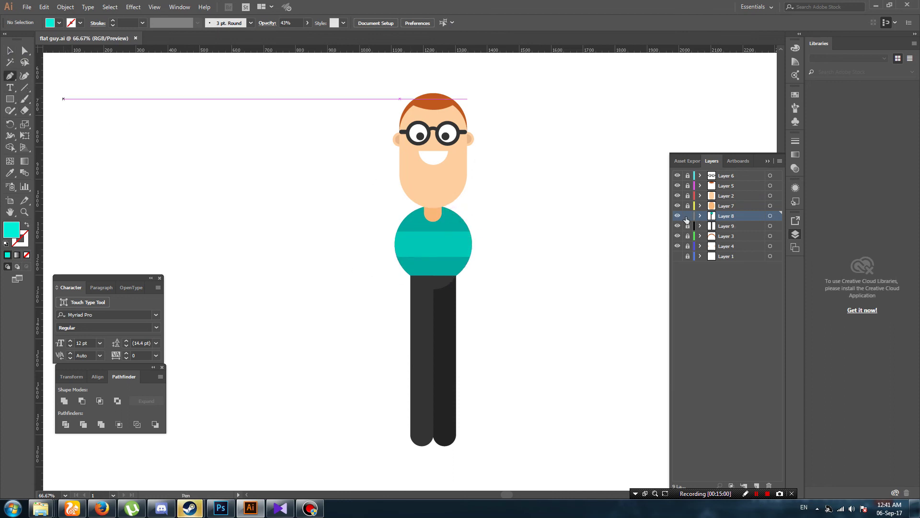
left_click(726, 227)
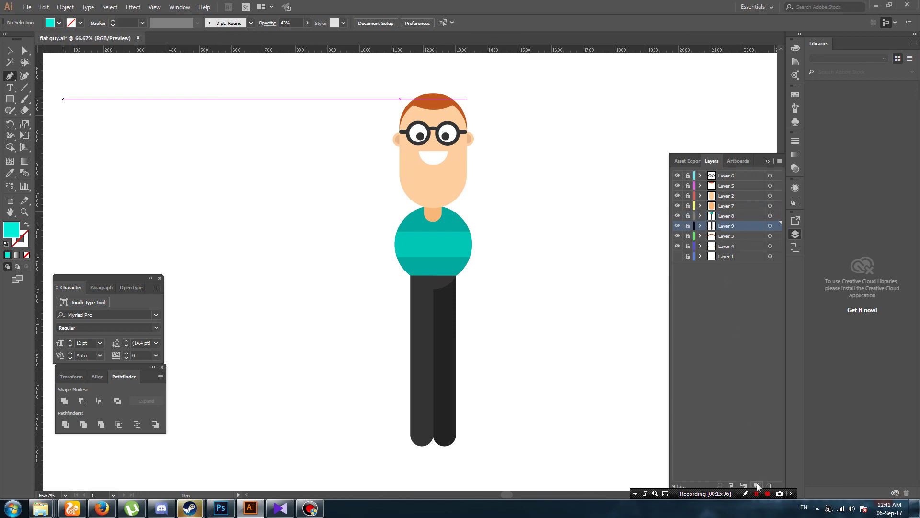
key("ctrl+l")
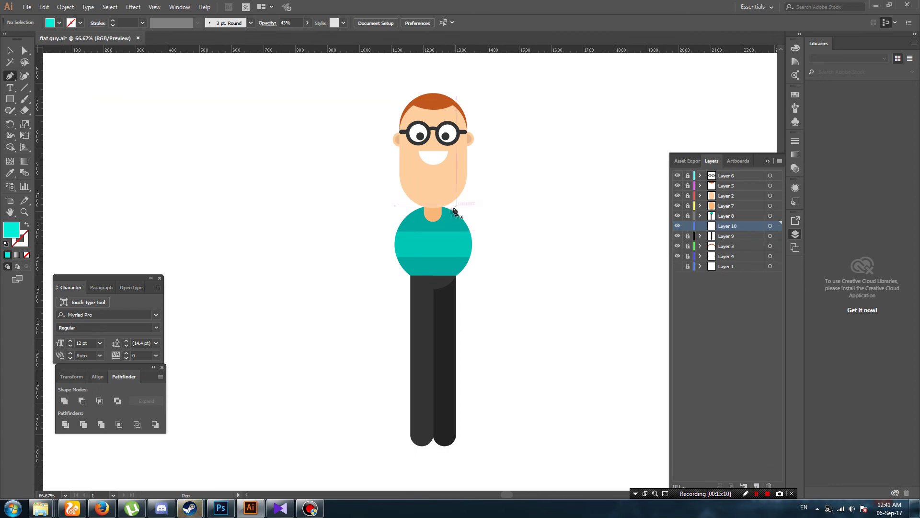
left_click(442, 207)
left_click_drag(482, 236, 487, 268)
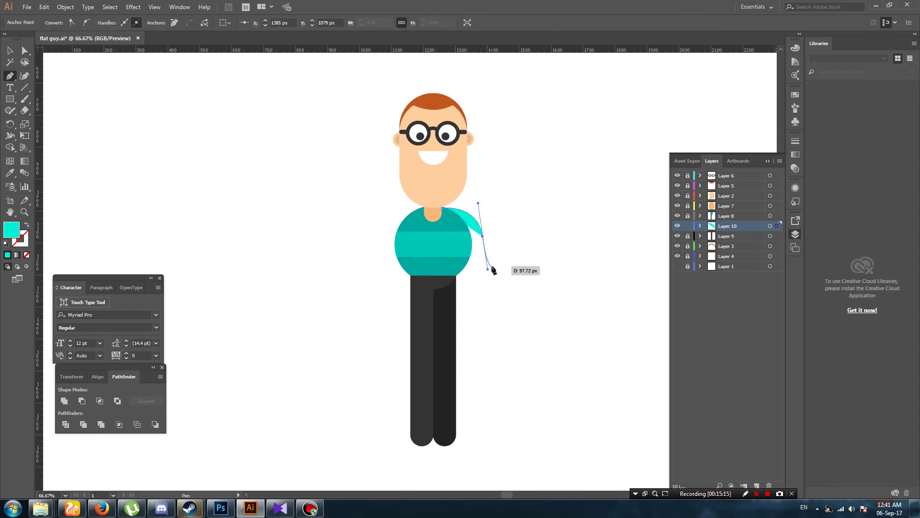
left_click_drag(494, 287, 496, 284)
left_click(484, 243, "alt")
left_click(442, 210)
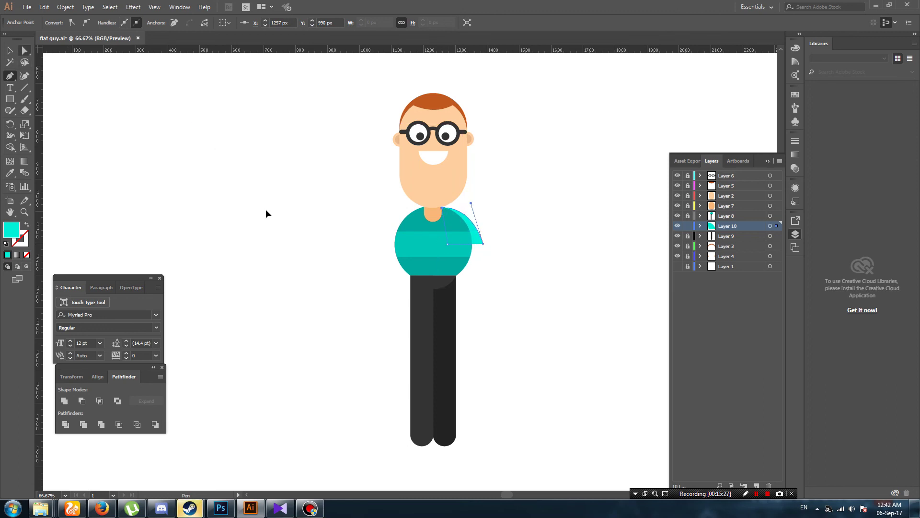
Fill the sleeve with the shirt's teal colour sampled by the Eyedropper
key("v")
key("ctrl+plus")
key("ctrl+plus")
key("ctrl+plus")
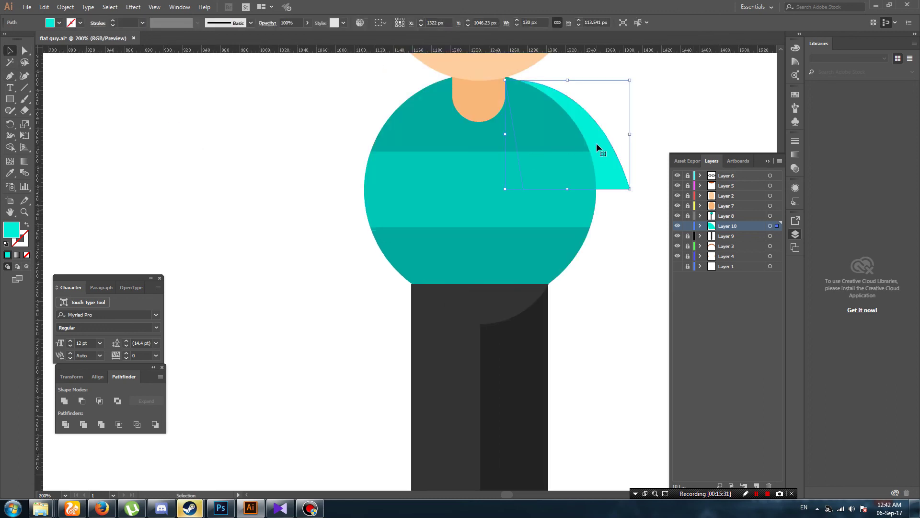
key("i")
left_click(493, 124)
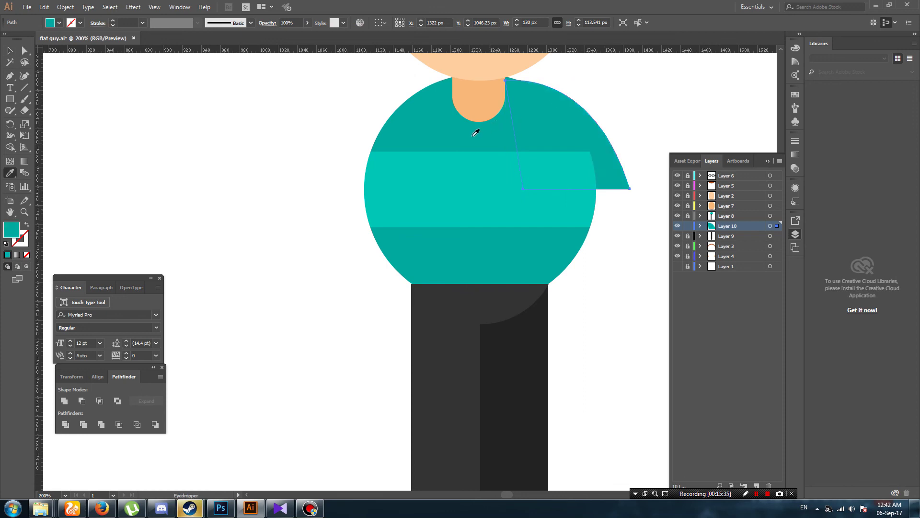
Adjust the sleeve's anchors, pulling its bottom-right corner left and reshaping its outer curve
left_click(26, 51)
left_click(506, 80)
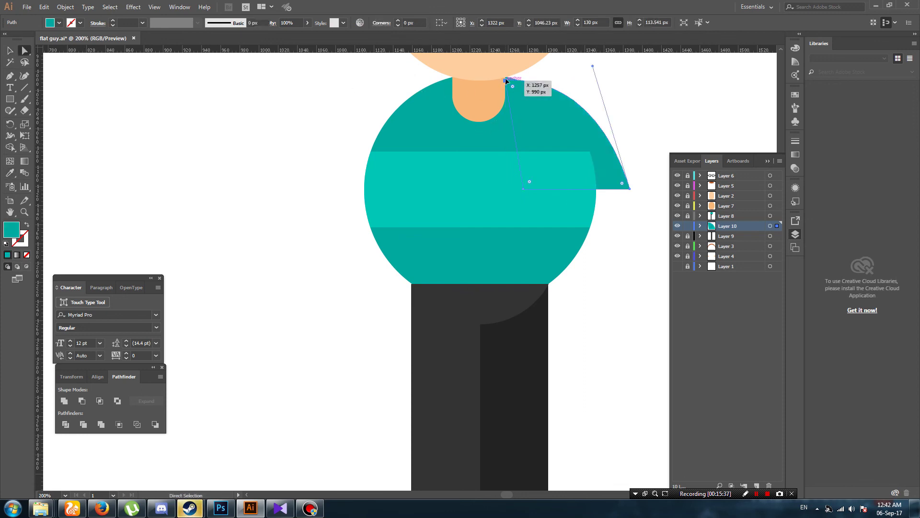
left_click(600, 97)
scroll(592, 176, "up", 2)
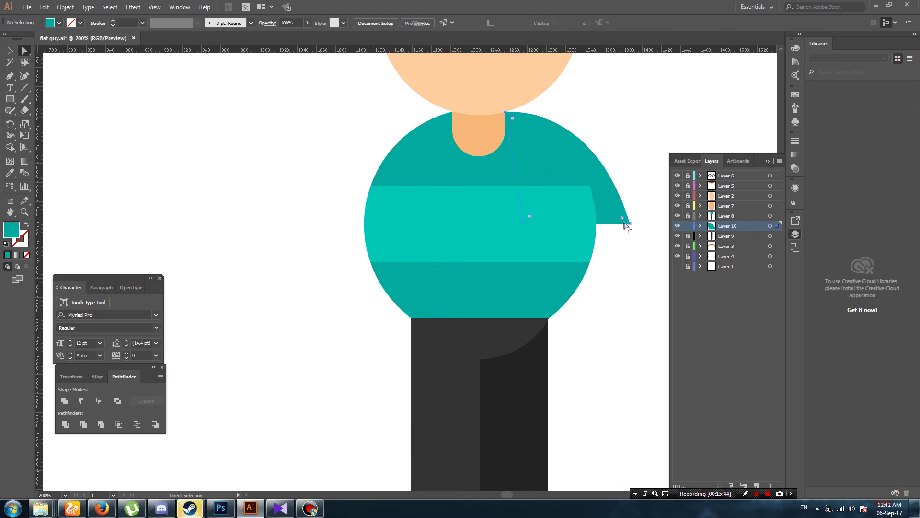
left_click_drag(625, 223, 619, 224)
mouse_move(581, 102)
left_mouse_down()
mouse_move(615, 123)
mouse_move(617, 115)
left_mouse_up()
left_click(655, 127)
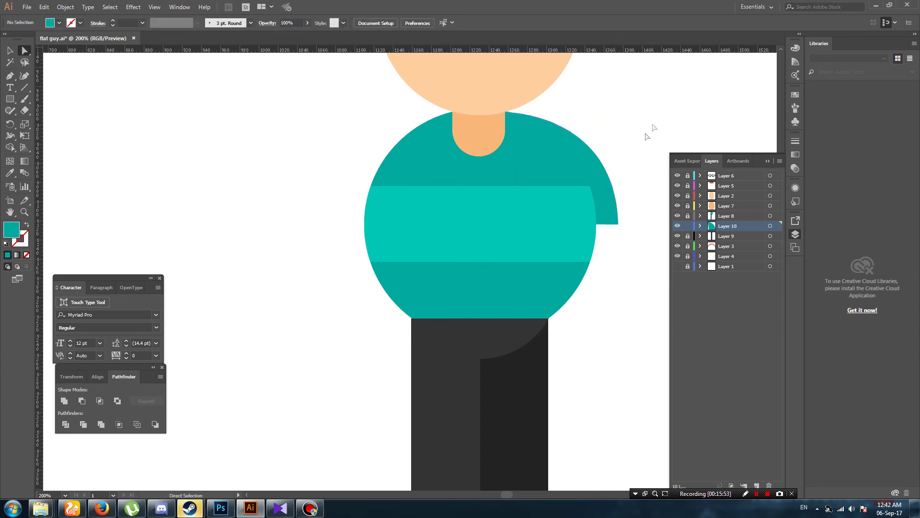
Check the finished sleeve shape and zoom out to the whole figure
key("v")
left_click(615, 216)
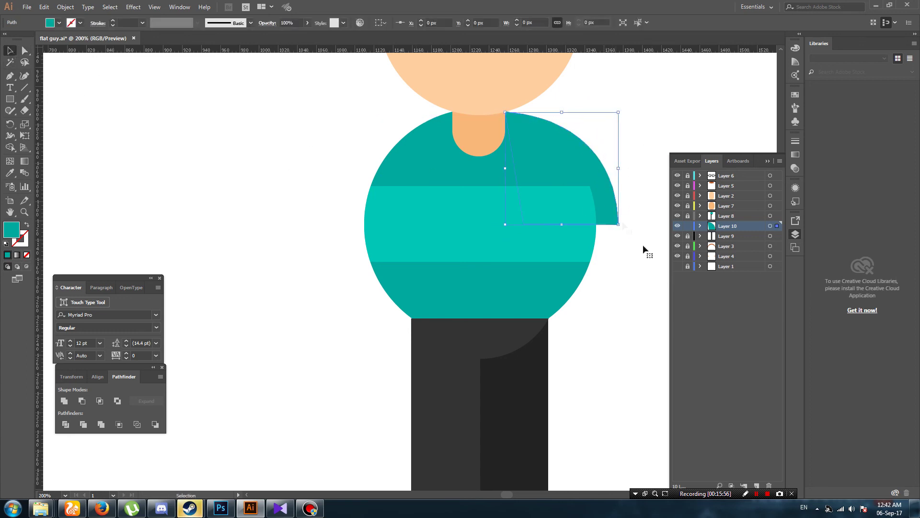
left_click(619, 265)
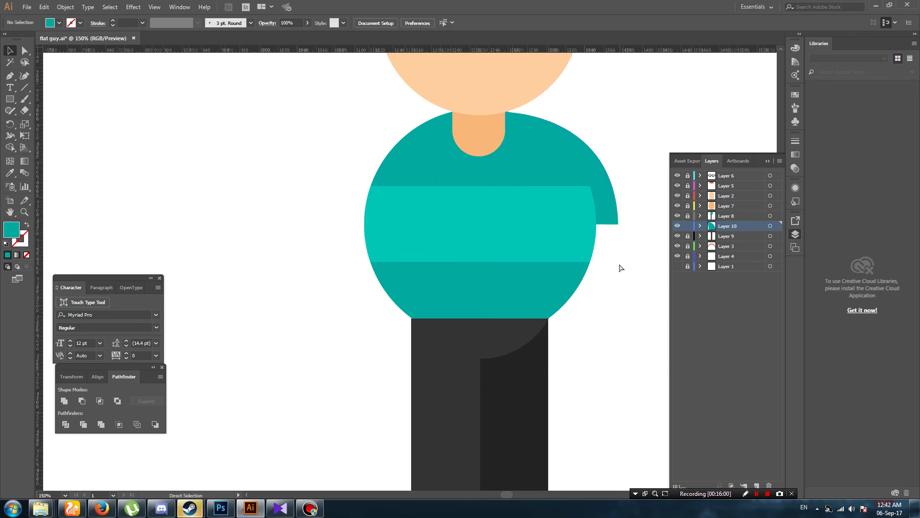
key("ctrl+1")
left_click(9, 99)
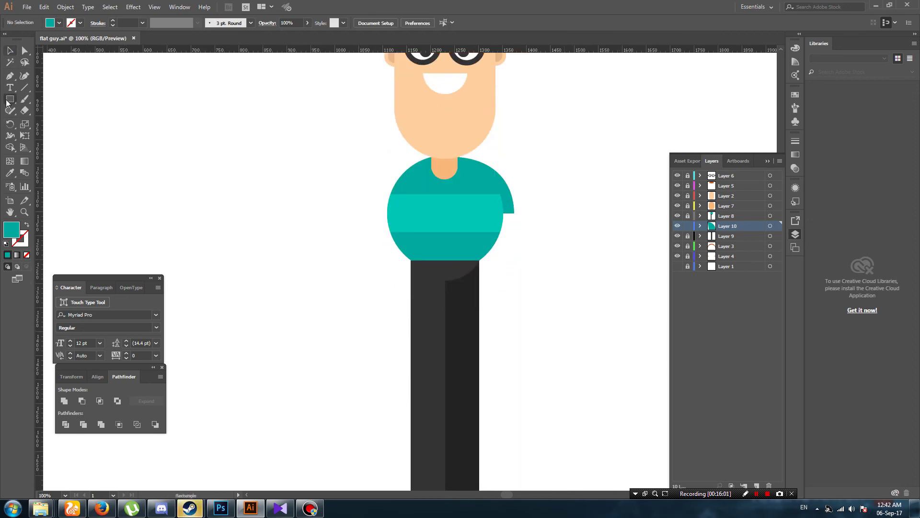
key("v")
key("ctrl+minus")
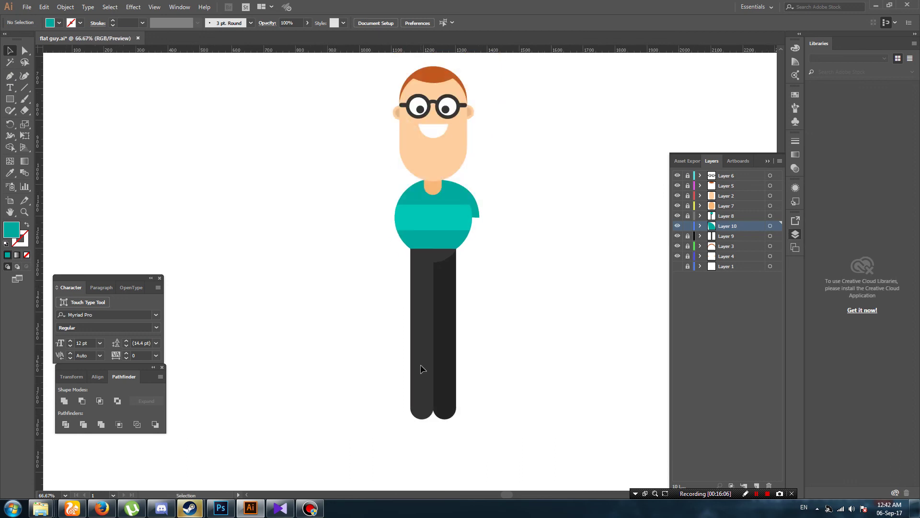
Move the dark rounded bar beside the figure and fill it with the peach skin colour
left_click(450, 327)
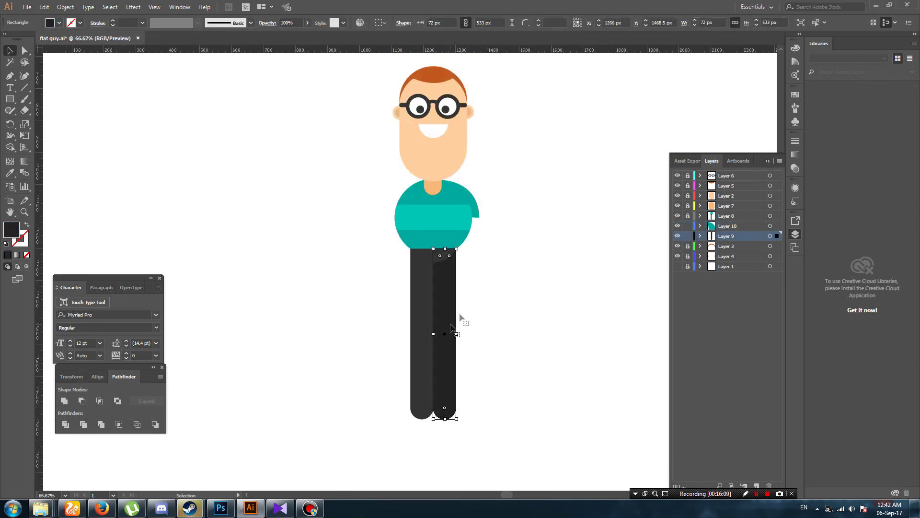
key("v")
left_click(725, 217)
left_click_drag(408, 284, 499, 287)
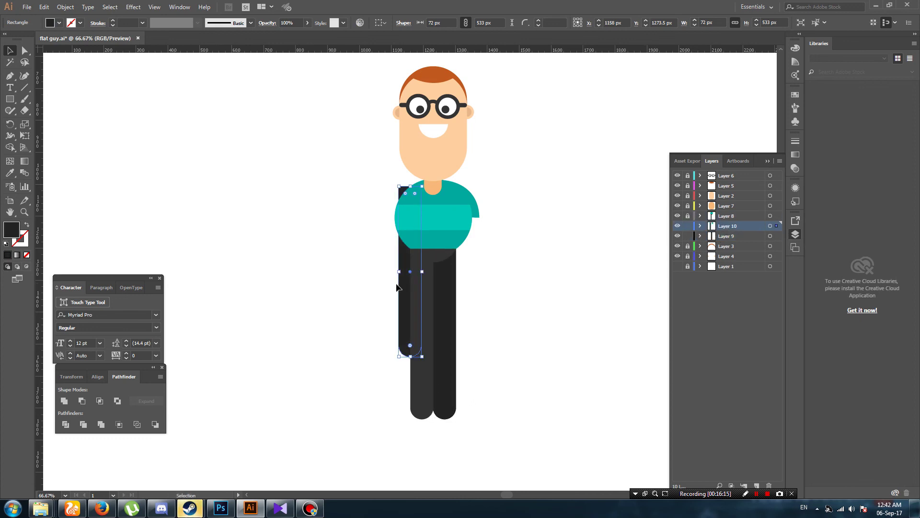
left_click(452, 155)
key("v")
left_click(485, 150)
Position the peach arm against the torso's right side, just below the teal sleeve
left_click_drag(505, 231, 522, 255)
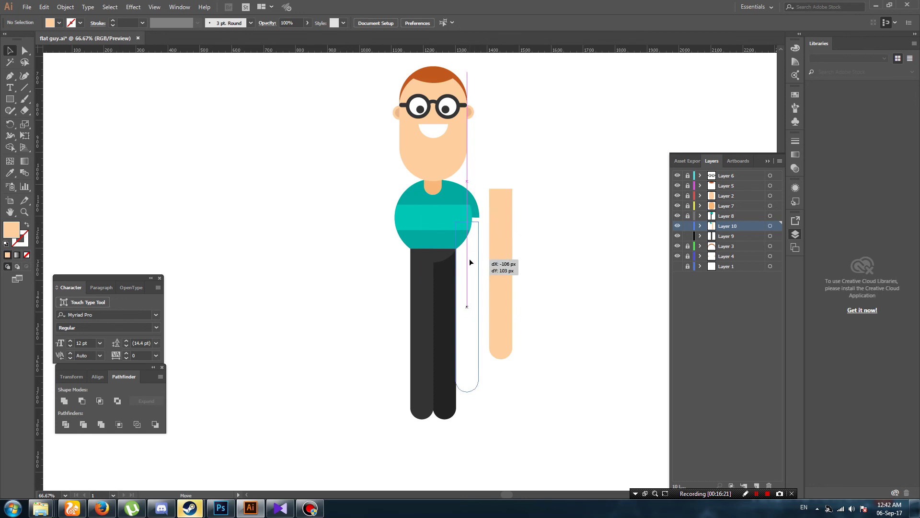
left_click(527, 240)
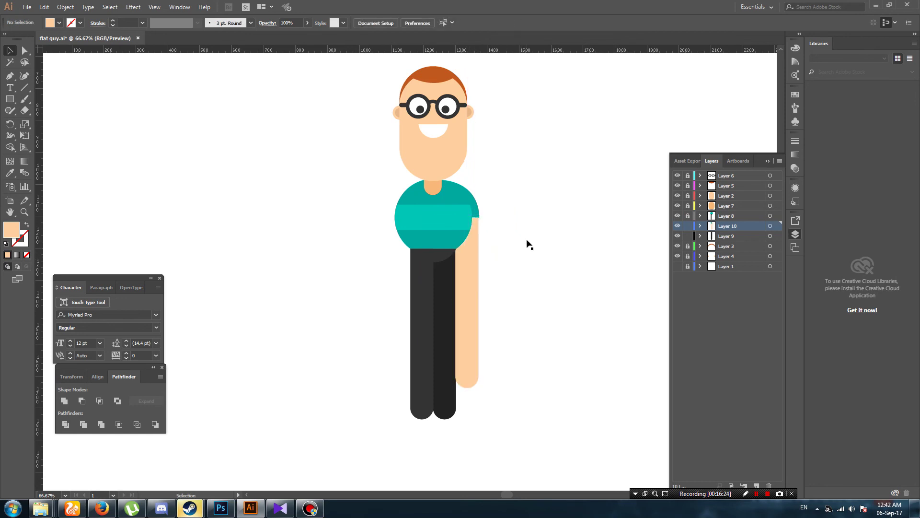
key("ctrl+plus")
key("ctrl+plus")
left_click(534, 240)
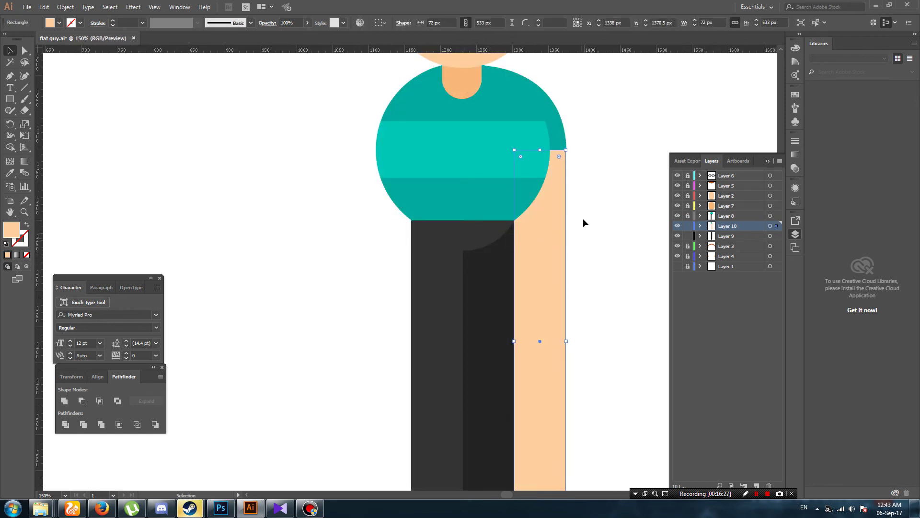
scroll(582, 223, "up", 2)
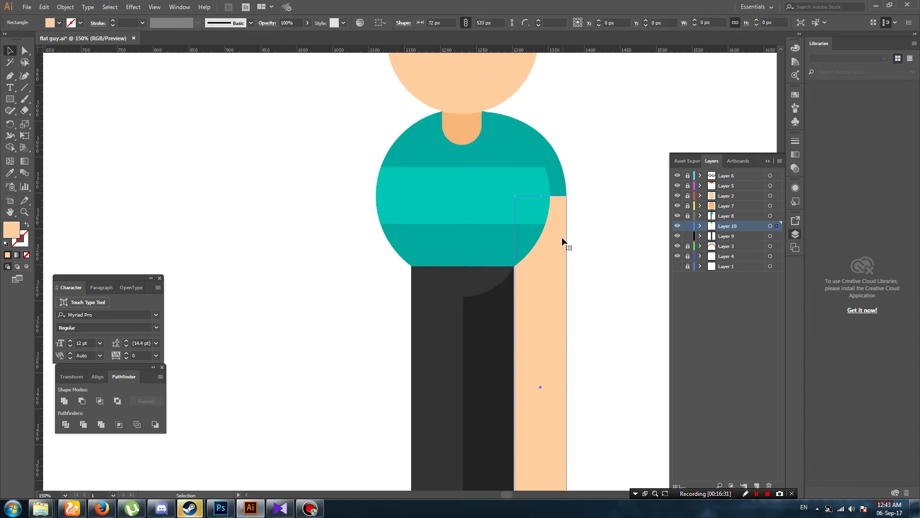
left_click(585, 237)
left_click(548, 240)
left_click(588, 236)
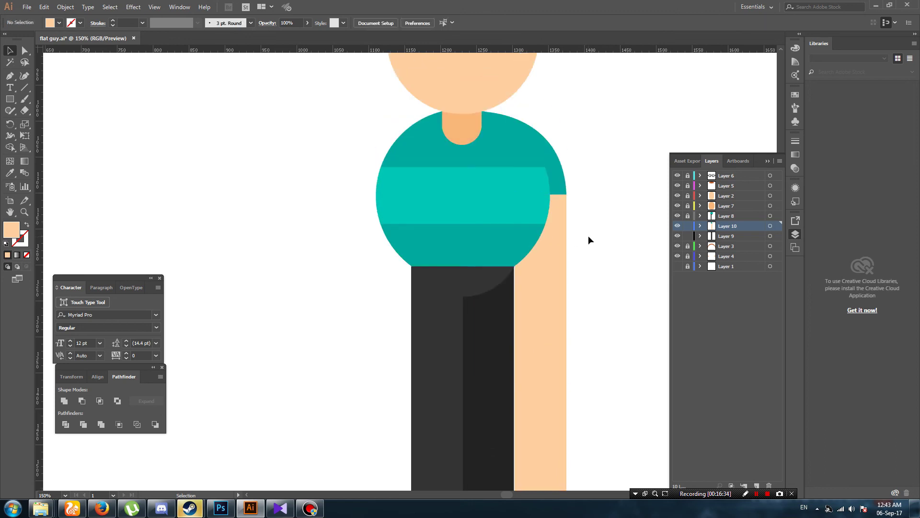
Shorten the arm by dragging its bottom up so it ends partway down the legs
scroll(588, 235, "down", 4)
scroll(588, 231, "down", 3)
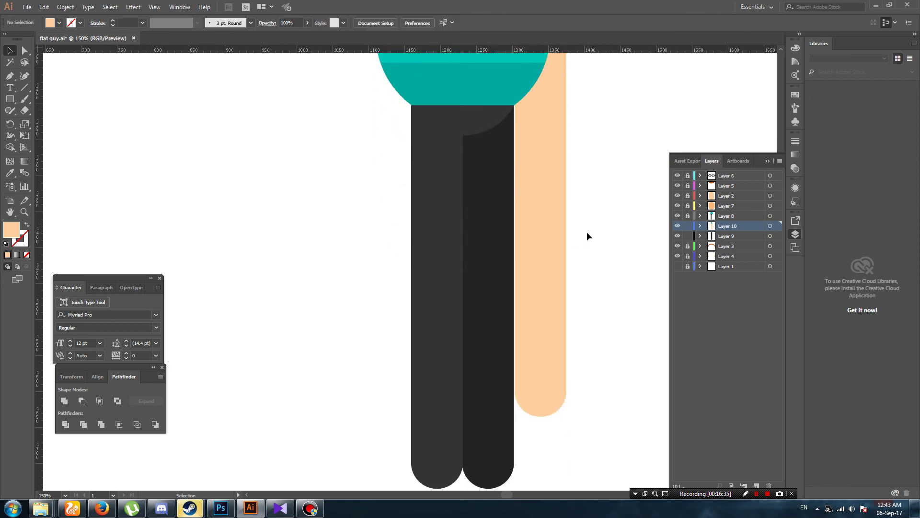
left_click(557, 320)
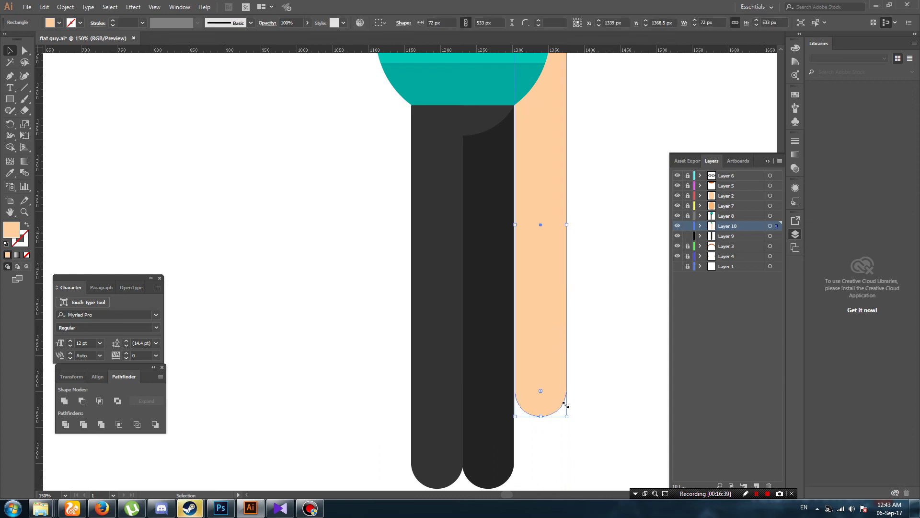
left_click_drag(566, 405, 594, 291)
left_click(594, 291)
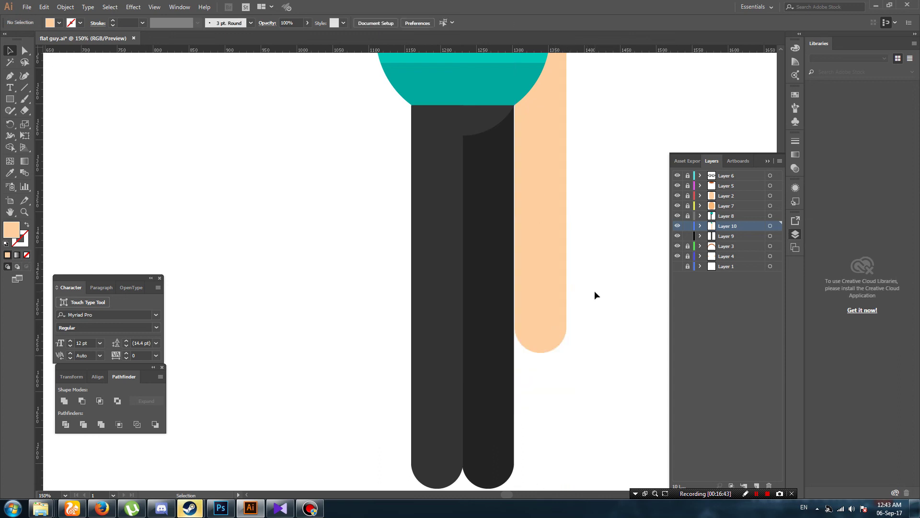
scroll(594, 291, "up", 3)
key("ctrl+minus")
key("ctrl+minus")
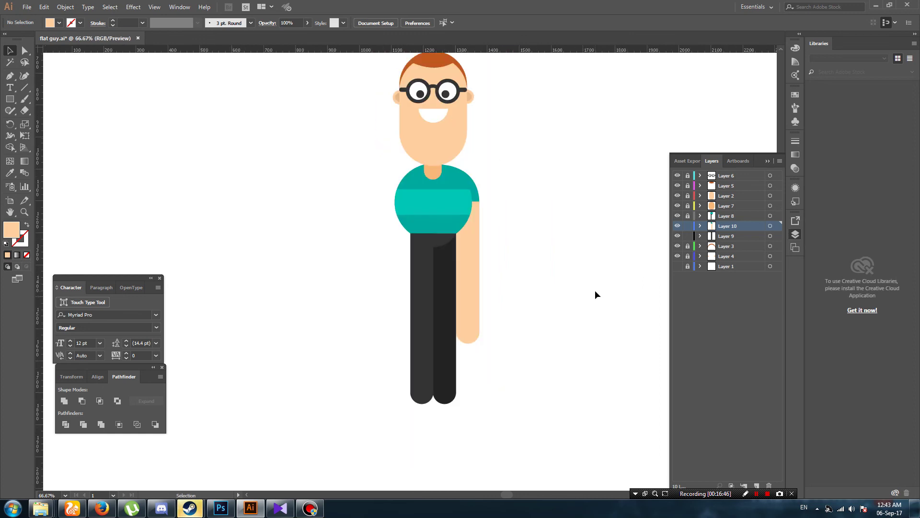
Shorten the peach arm to about 339 px tall by raising its bottom anchors
left_click(469, 298)
key("a")
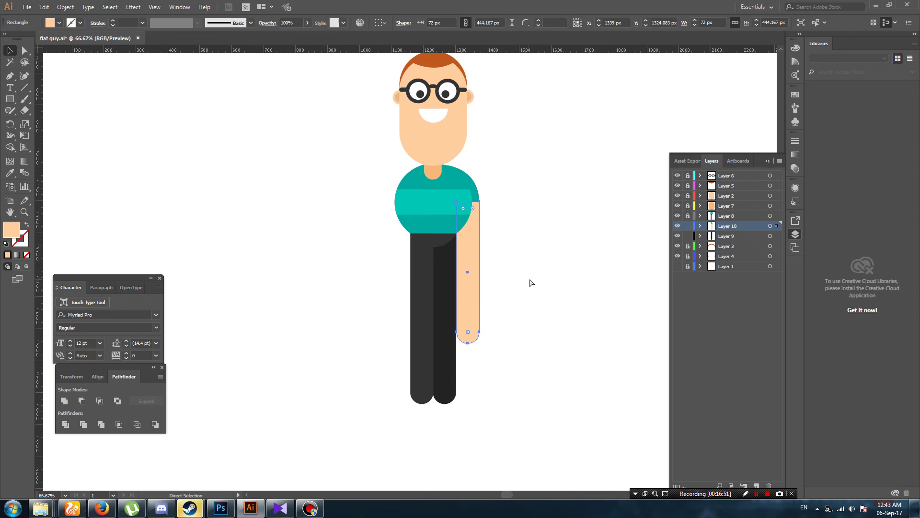
left_click_drag(480, 343, 475, 322)
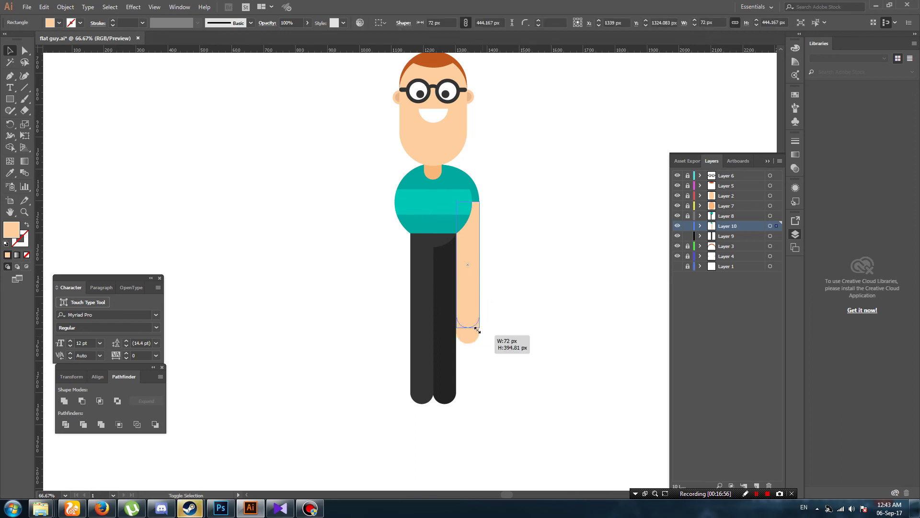
left_click(510, 305)
key("ctrl+plus")
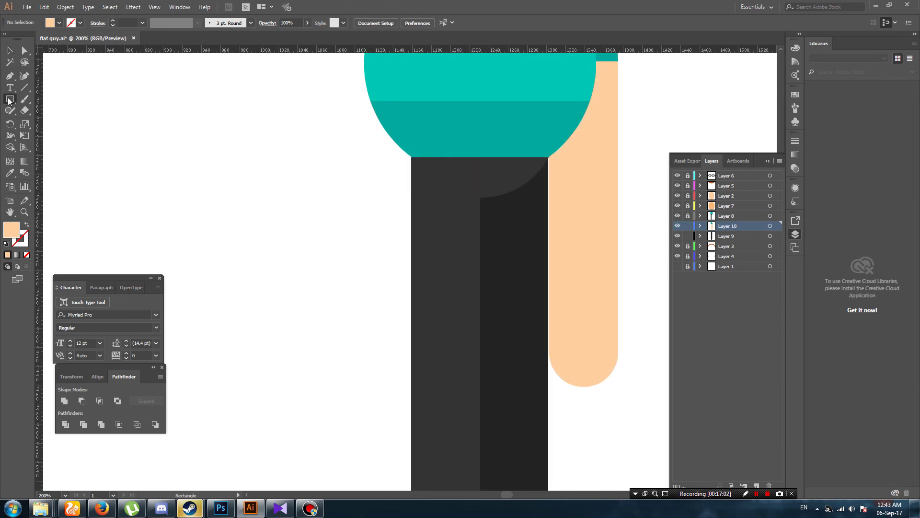
Draw a small rounded-rectangle thumb at the arm's lower end
left_click_drag(10, 99, 57, 120)
scroll(52, 143, "down", 2)
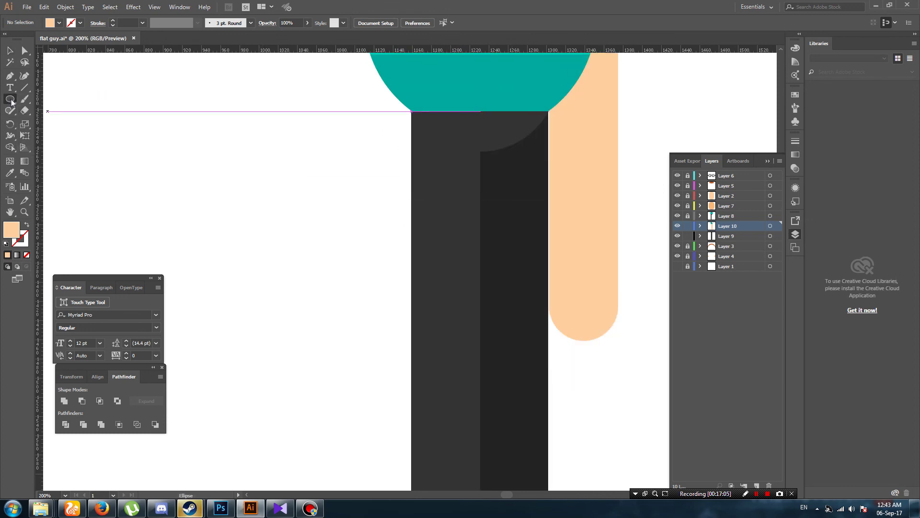
left_click_drag(10, 99, 45, 109)
left_click(46, 109)
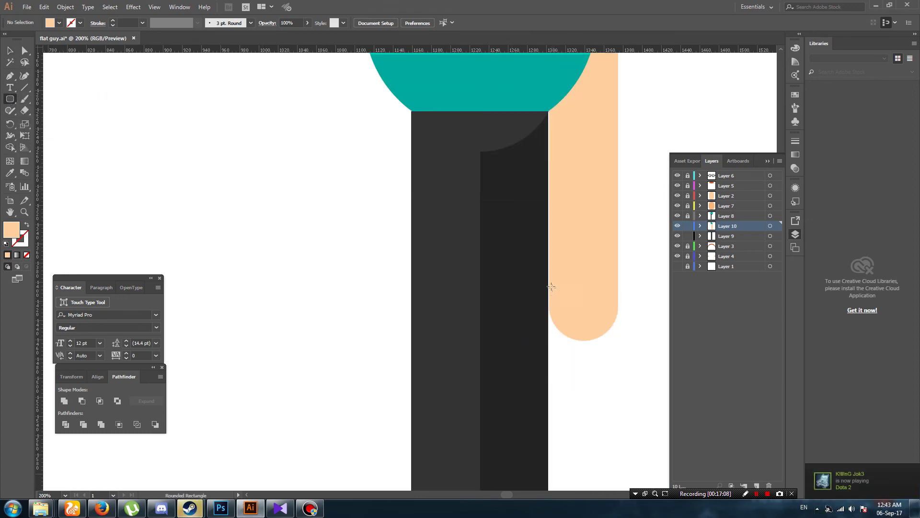
left_click_drag(550, 285, 571, 366)
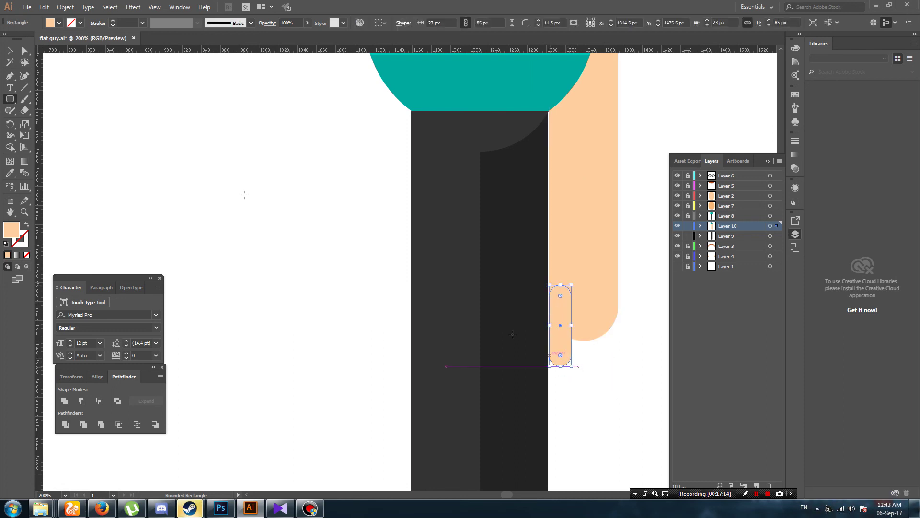
key("v")
left_click(545, 274)
Merge the arm and thumb with Pathfinder Unite, then add a new layer for the left arm
key("ctrl+1")
left_click(512, 262)
left_click(485, 312, "shift")
left_click(67, 401)
scroll(528, 194, "up", 1)
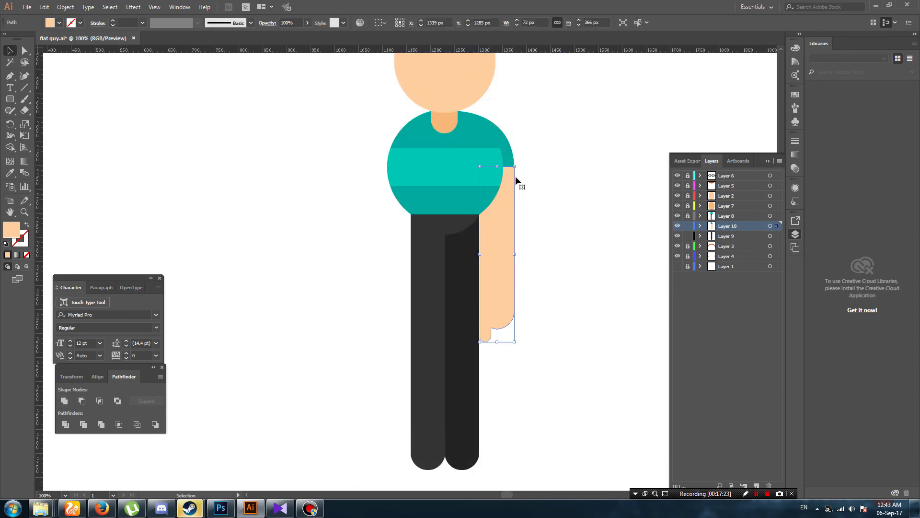
key("ctrl+z")
key("a")
left_click(757, 486)
Paste a front copy of the sleeve and arm, reflect it vertically, and place it against the torso's left side
key("ctrl+c")
key("ctrl+f")
key("shift+Left")
key("shift+Left")
key("shift+Left")
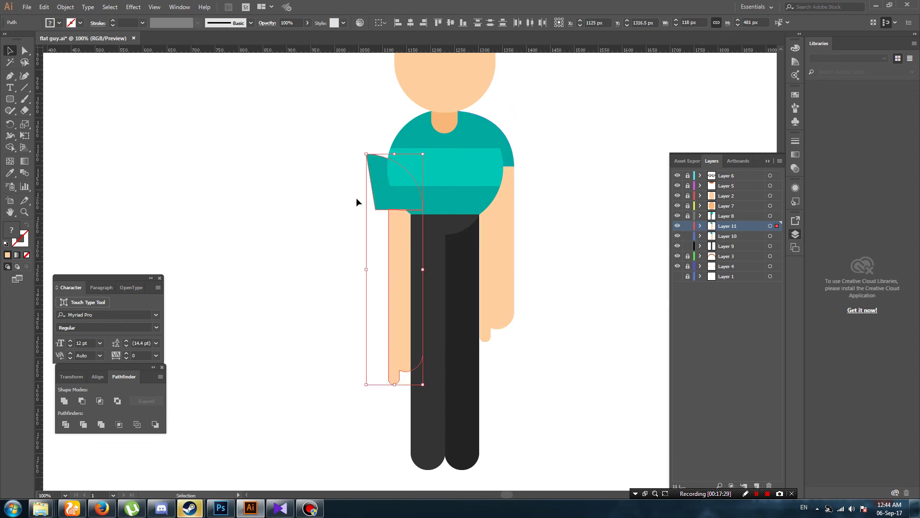
left_click_drag(357, 201, 315, 198)
left_click(65, 7)
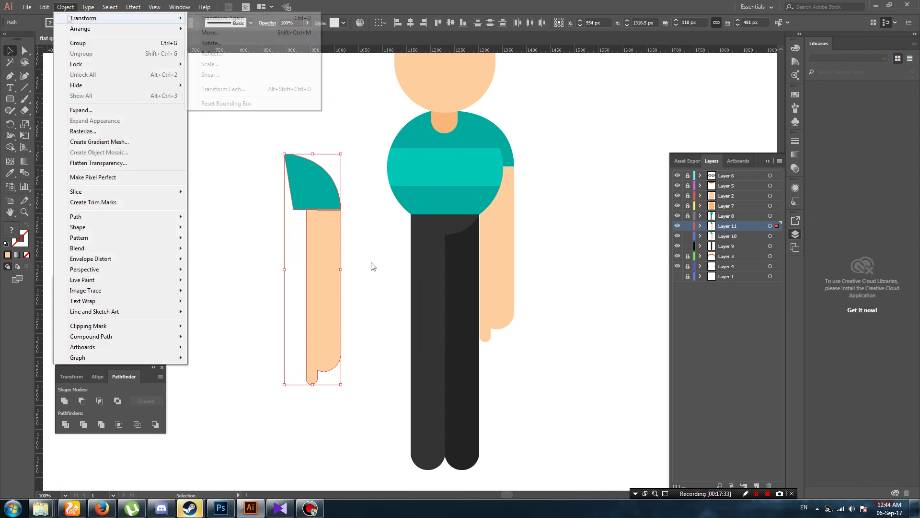
left_click(211, 56)
key("Escape")
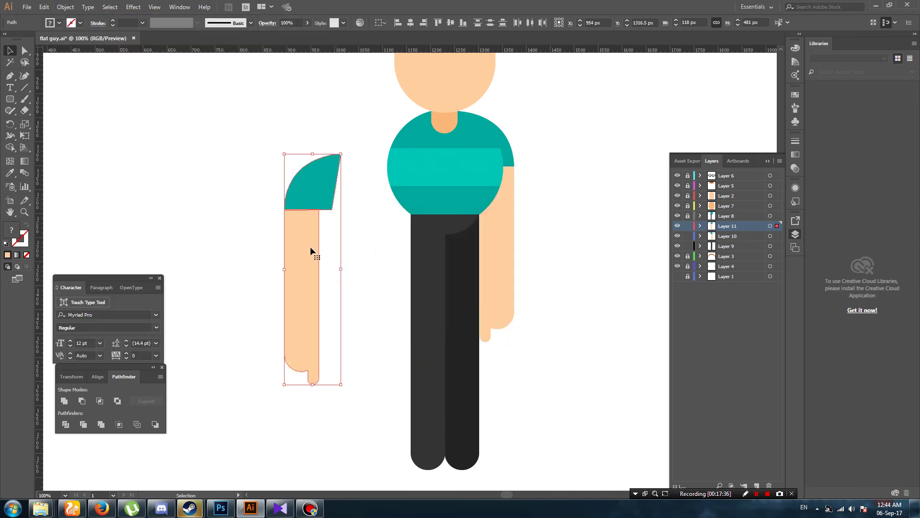
left_click_drag(307, 247, 398, 204)
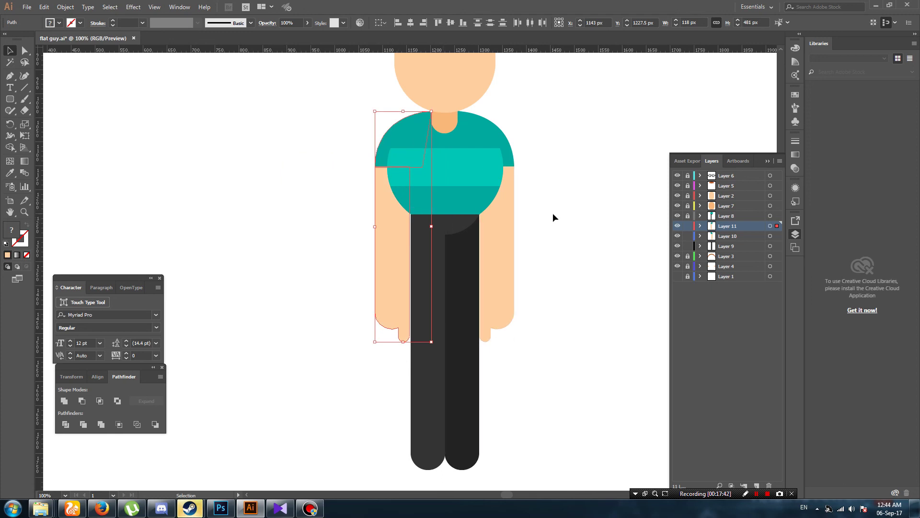
left_click(553, 216)
left_click(771, 226)
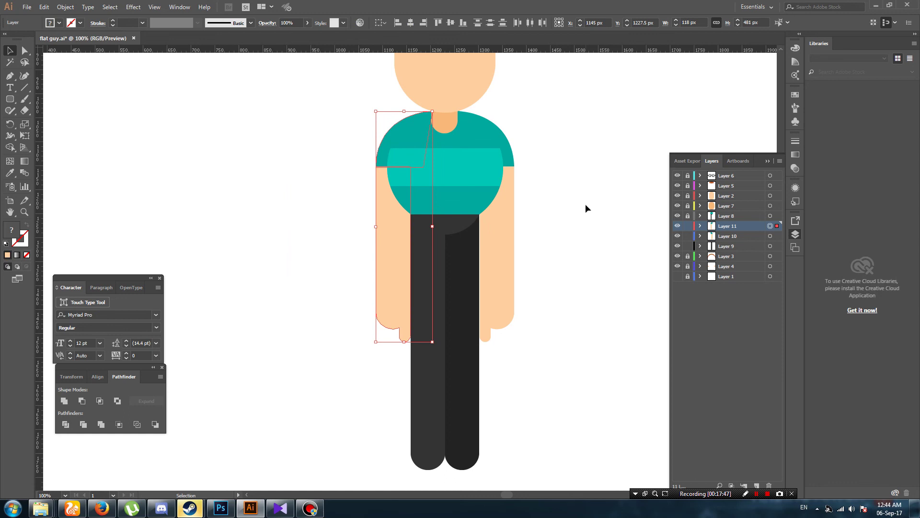
left_click(585, 204)
Zoom out to the whole character and save the drawing from the File menu
key("ctrl+minus")
key("ctrl+minus")
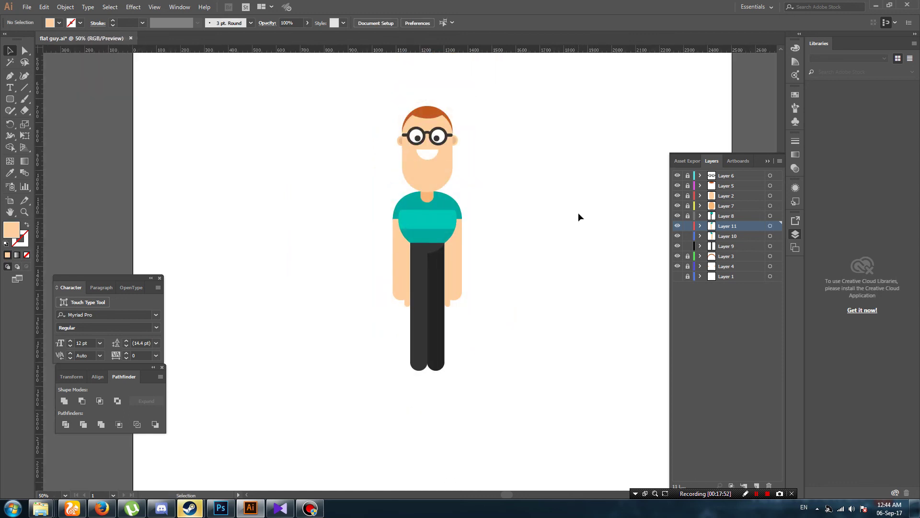
scroll(551, 219, "up", 2)
scroll(536, 223, "up", 1)
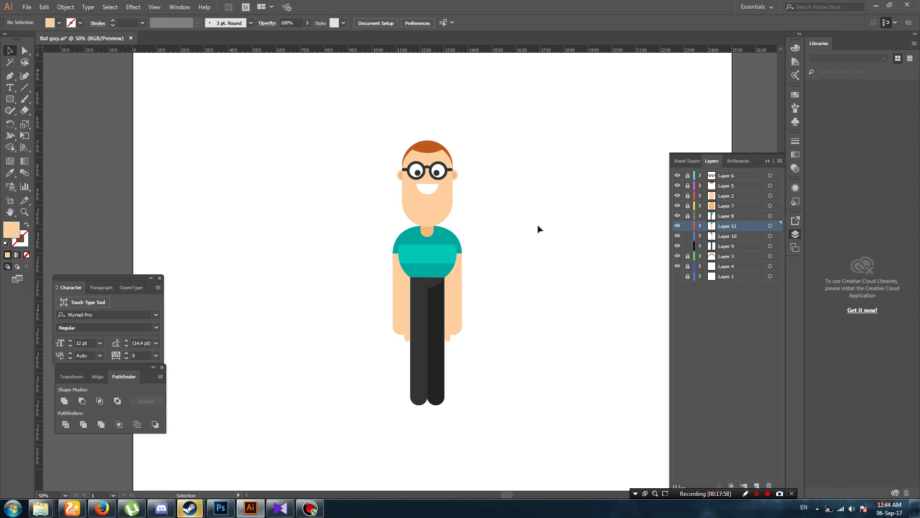
scroll(537, 224, "down", 3)
left_click(27, 6)
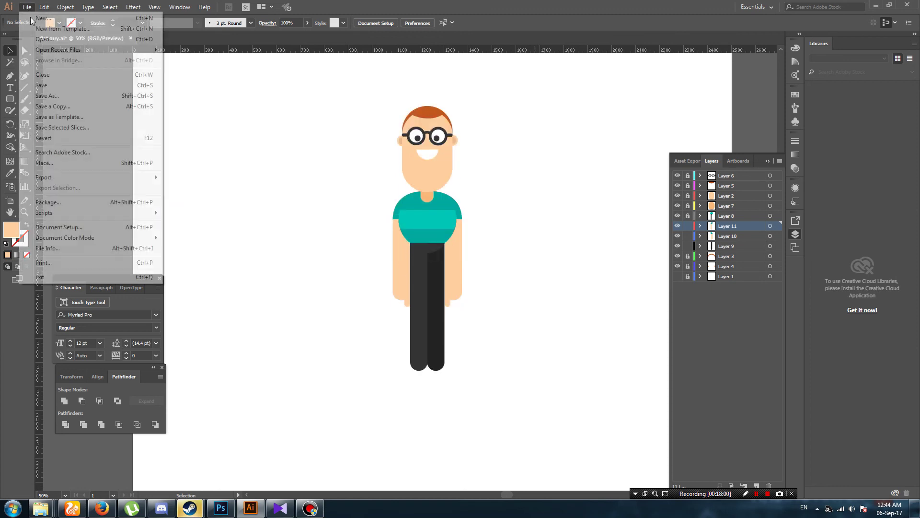
left_click(34, 82)
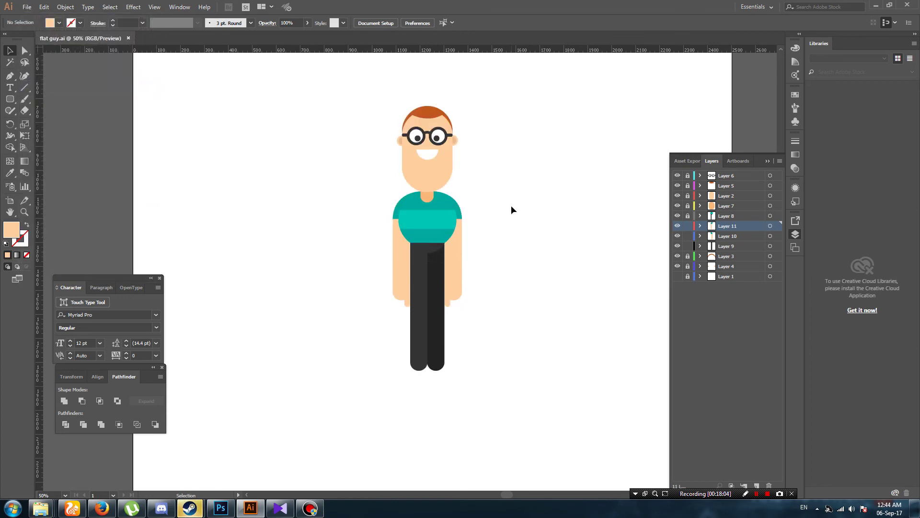
Zoom in to 150% and scroll down to the bottoms of the legs and the hands
key("ctrl+plus")
key("ctrl+plus")
key("ctrl+plus")
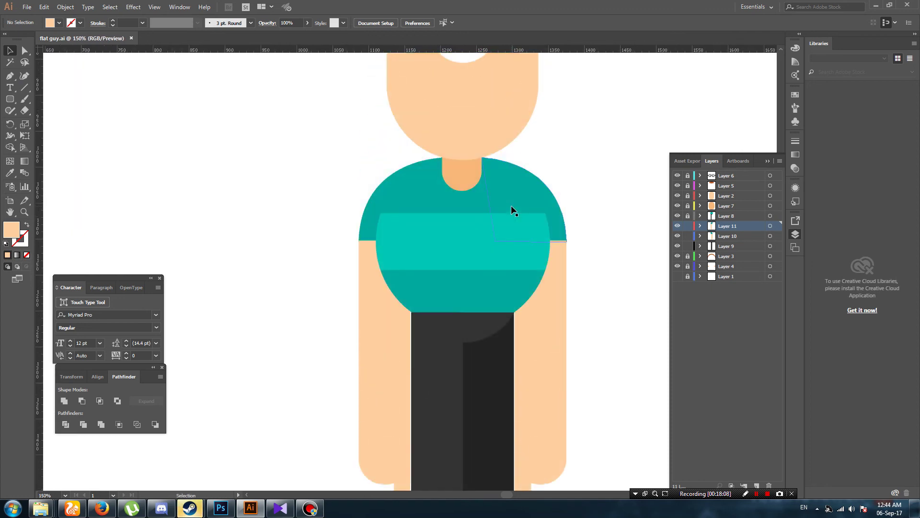
scroll(511, 205, "up", 2)
scroll(510, 206, "down", 4)
scroll(552, 209, "down", 2)
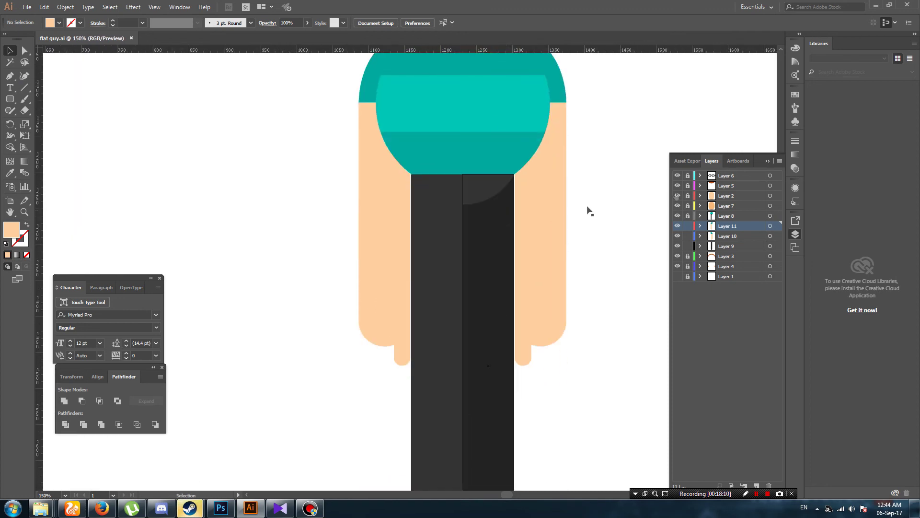
scroll(605, 194, "down", 5)
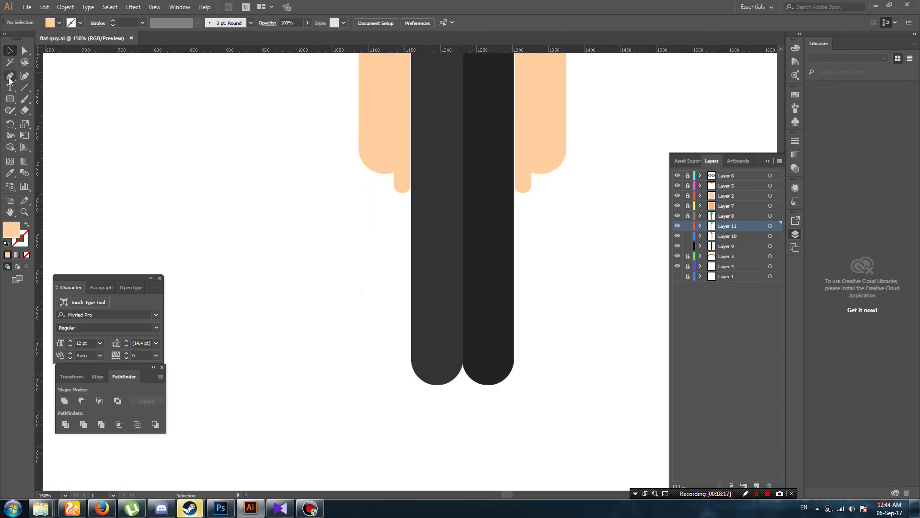
Lock Layers 9–11, add a new top layer, and draw a brown circle near the left leg's bottom
left_click_drag(9, 99, 44, 121)
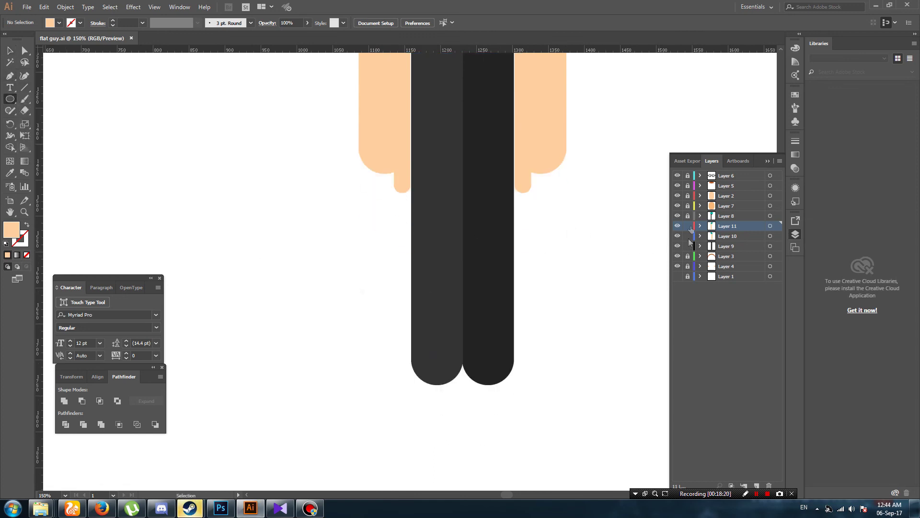
left_click_drag(688, 226, 687, 246)
left_click(757, 486)
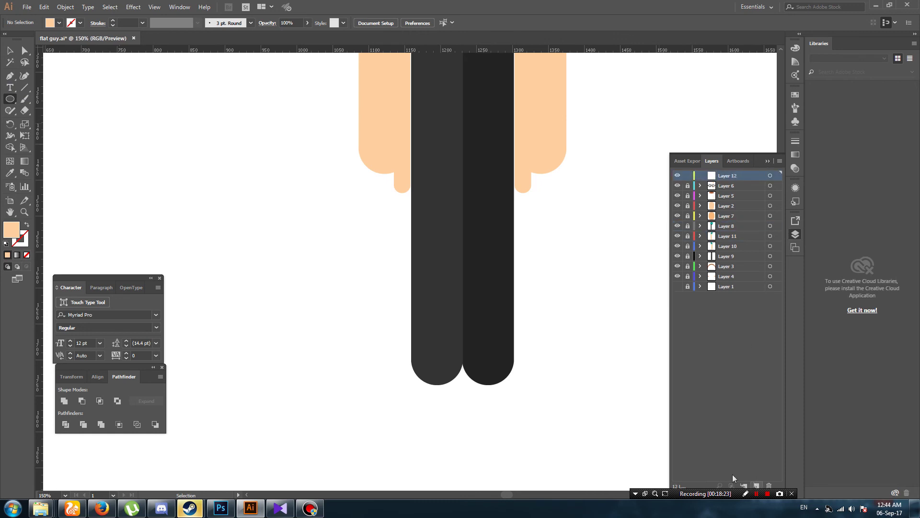
left_click_drag(378, 357, 407, 386)
left_click(59, 23)
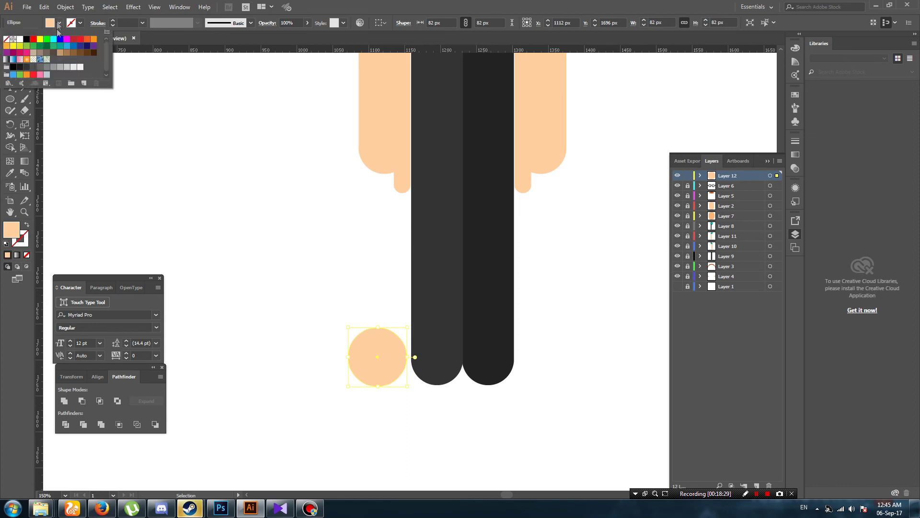
left_click(80, 57)
Move the brown circle to the end of the left leg and nudge it up and left
left_click(279, 390)
mouse_move(397, 378)
left_mouse_down()
mouse_move(411, 390)
mouse_move(401, 383)
mouse_move(448, 383)
mouse_move(468, 409)
left_mouse_up()
left_click(453, 406)
left_click(490, 404)
left_click(482, 407)
left_click(461, 383)
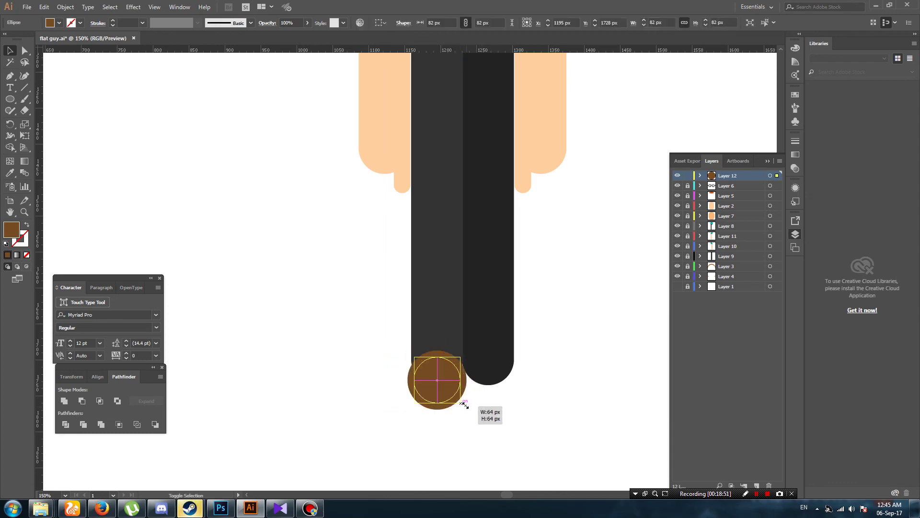
key("Up")
key("Up")
key("Up")
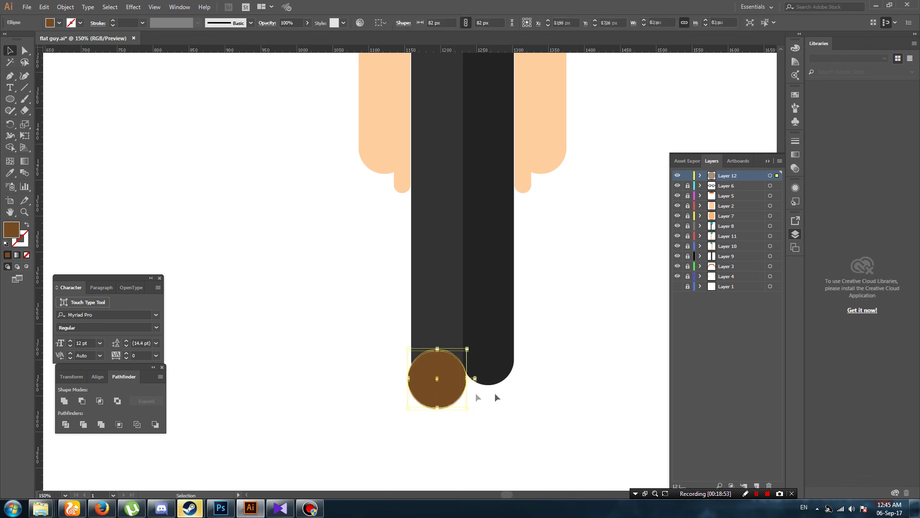
key("Left")
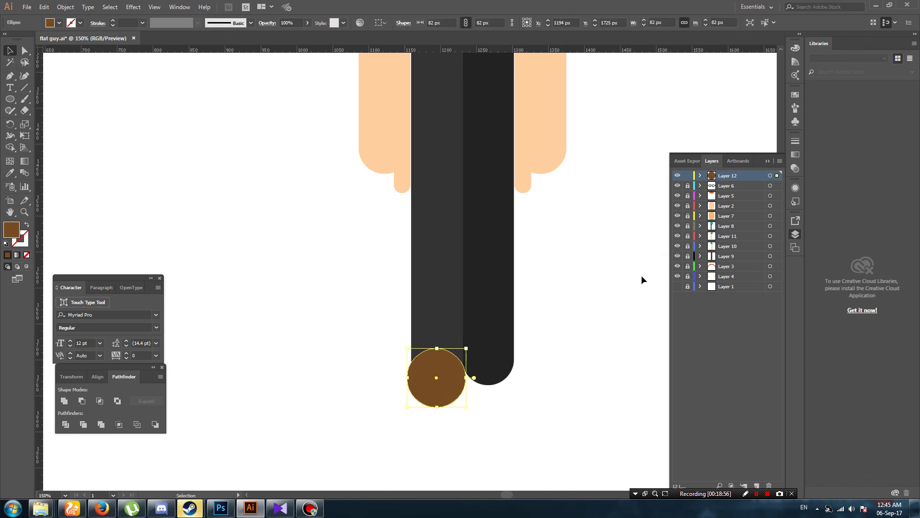
Draw a brown rounded-rectangle shoe beside the circle, trimming its left end and raising its top
left_click_drag(10, 99, 37, 113)
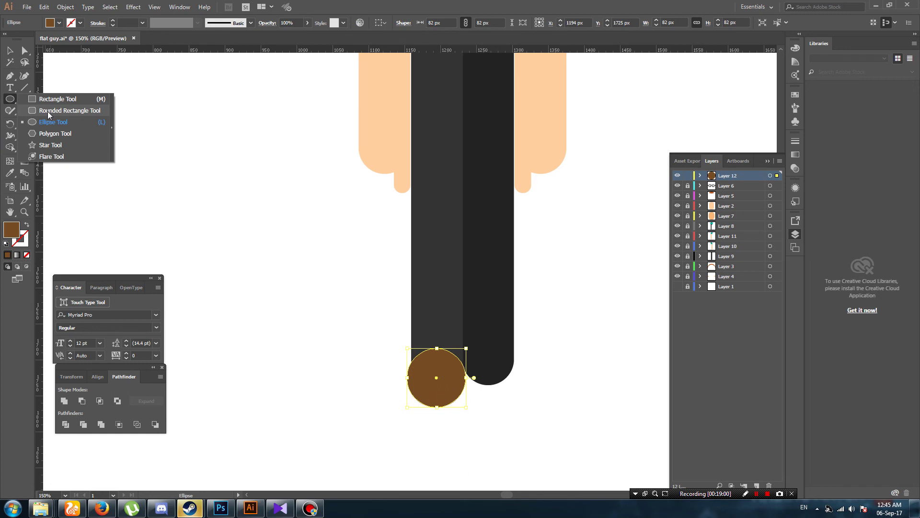
left_click(48, 112)
left_click_drag(329, 372, 463, 405)
key("ctrl+z")
left_click_drag(360, 380, 444, 407)
key("v")
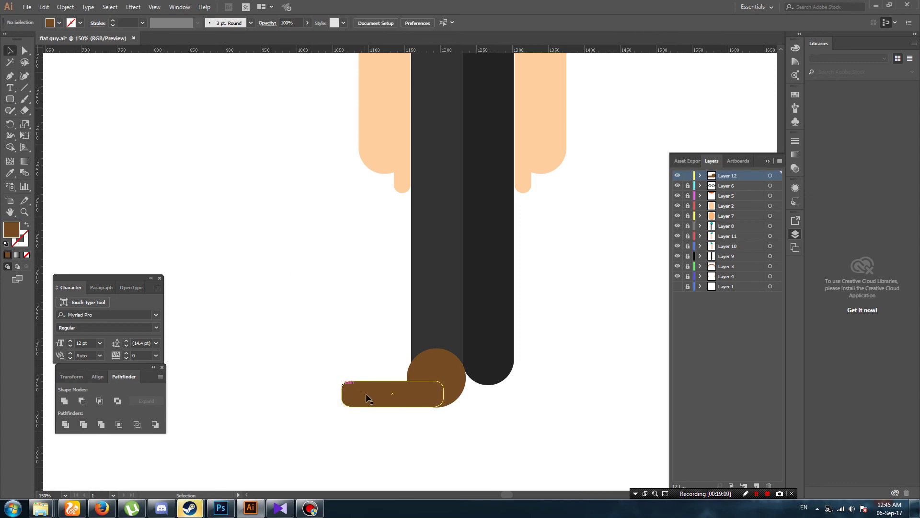
left_click_drag(344, 395, 398, 370)
left_click(476, 419)
Zoom out to the whole figure and delete the brown shoe
key("ctrl+minus")
key("ctrl+minus")
key("ctrl+minus")
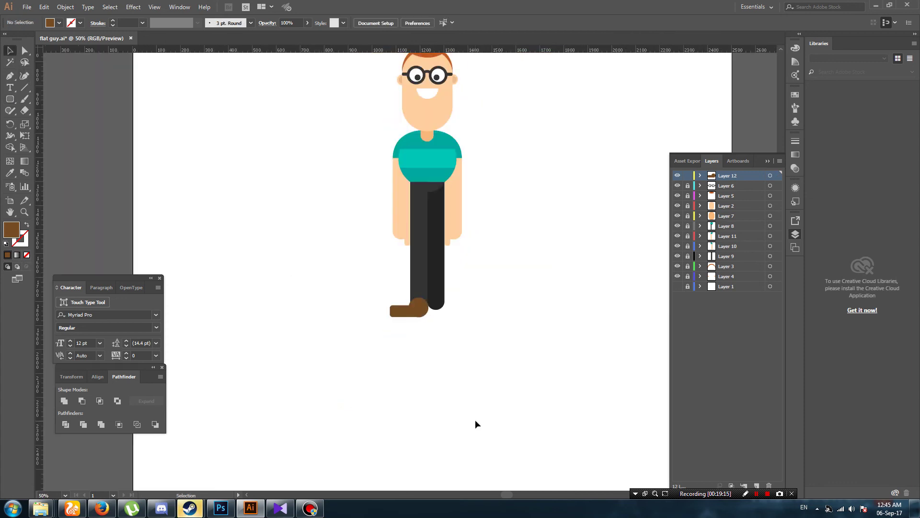
left_click(413, 311)
key("Delete")
Zoom in on the arms and draw a rectangle strap across the right wrist
scroll(470, 335, "up", 1)
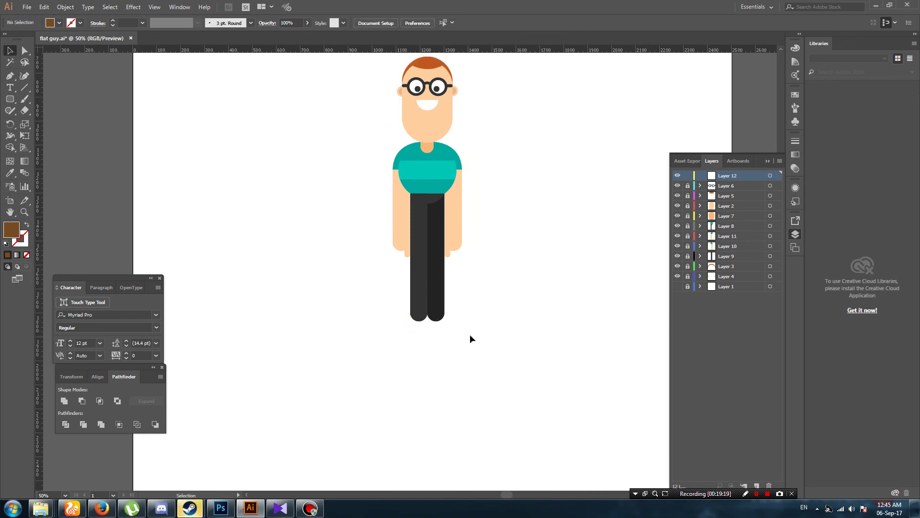
scroll(469, 335, "up", 2)
scroll(470, 335, "up", 2)
scroll(470, 335, "up", 1)
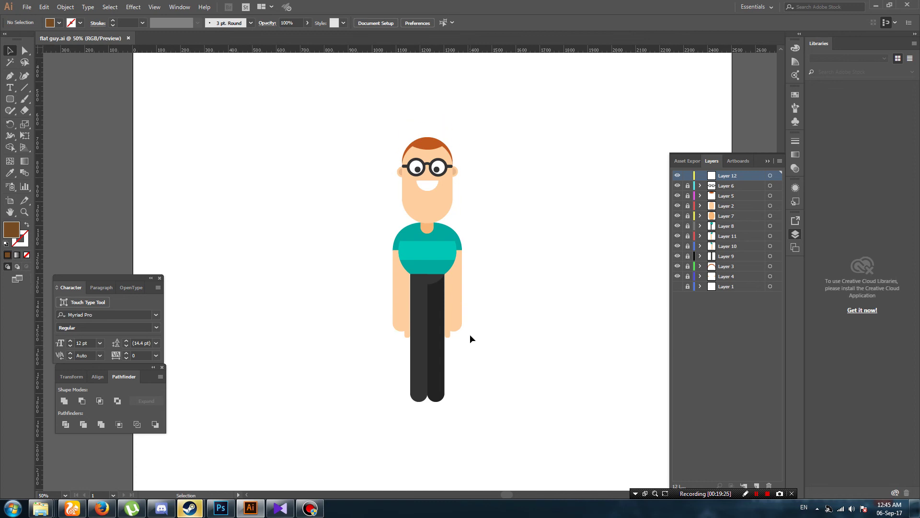
key("ctrl+plus")
key("ctrl+plus")
scroll(445, 201, "down", 1)
left_click(11, 100)
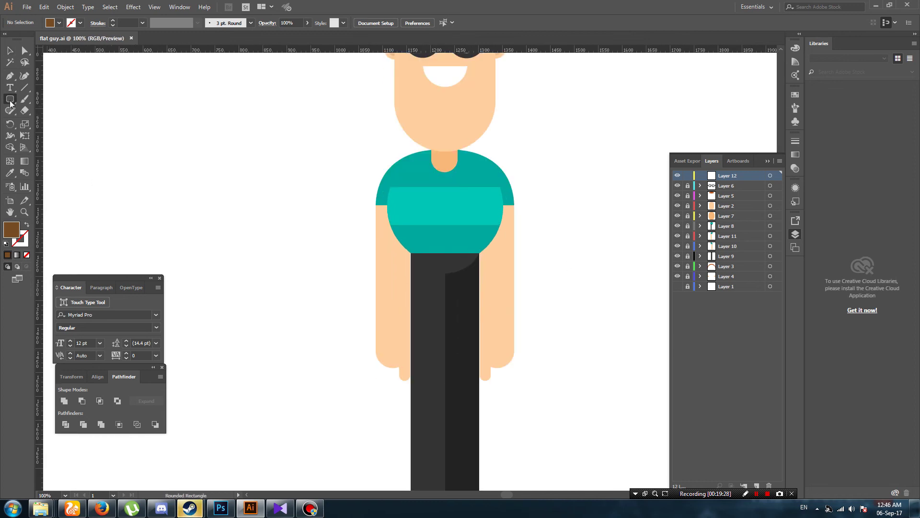
left_click(10, 100)
key("ctrl+plus")
left_click_drag(530, 343, 436, 322)
key("ctrl+plus")
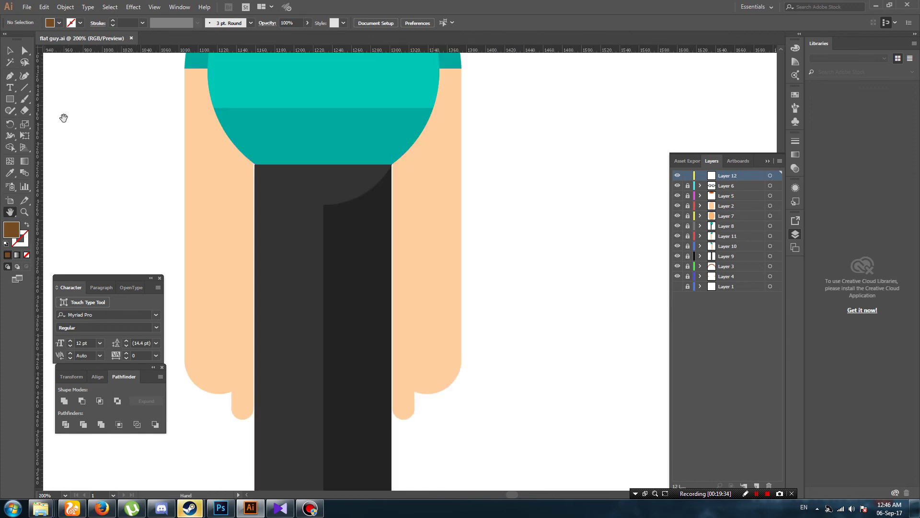
mouse_move(393, 296)
left_mouse_down()
mouse_move(407, 314)
mouse_move(460, 315)
left_mouse_up()
Colour the strap with the shirt's teal and add a 43% opacity copy over its right half
key("i")
left_click(308, 124)
left_click(11, 52)
key("ctrl+c")
key("ctrl+v")
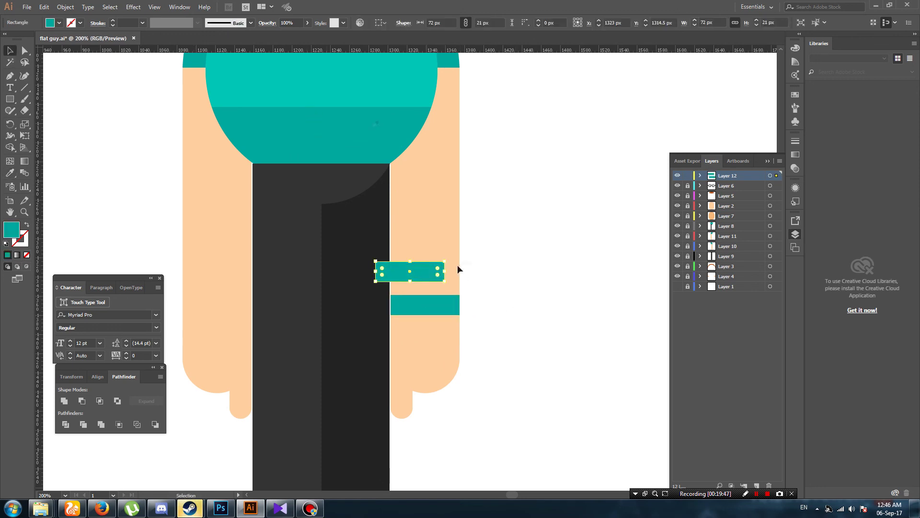
key("4")
key("3")
mouse_move(414, 272)
left_mouse_down()
mouse_move(442, 305)
mouse_move(418, 306)
left_mouse_up()
left_click(481, 296)
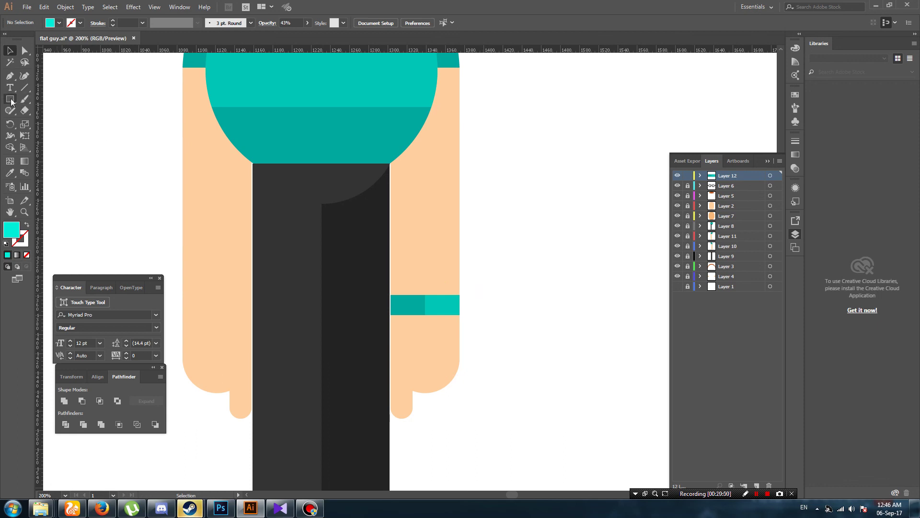
Draw an ellipse watch dial on the strap filled with the strap's dark teal
left_click_drag(12, 100, 45, 120)
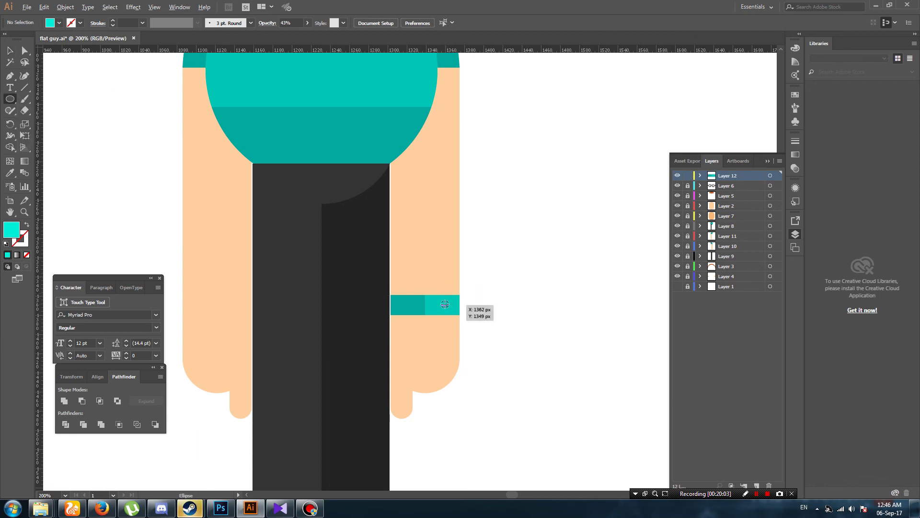
left_click_drag(442, 305, 453, 318)
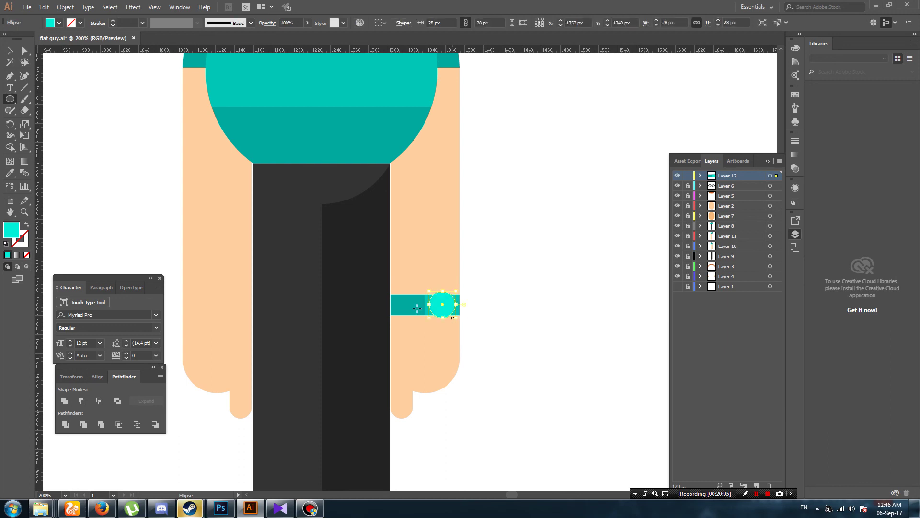
key("i")
left_click(411, 304)
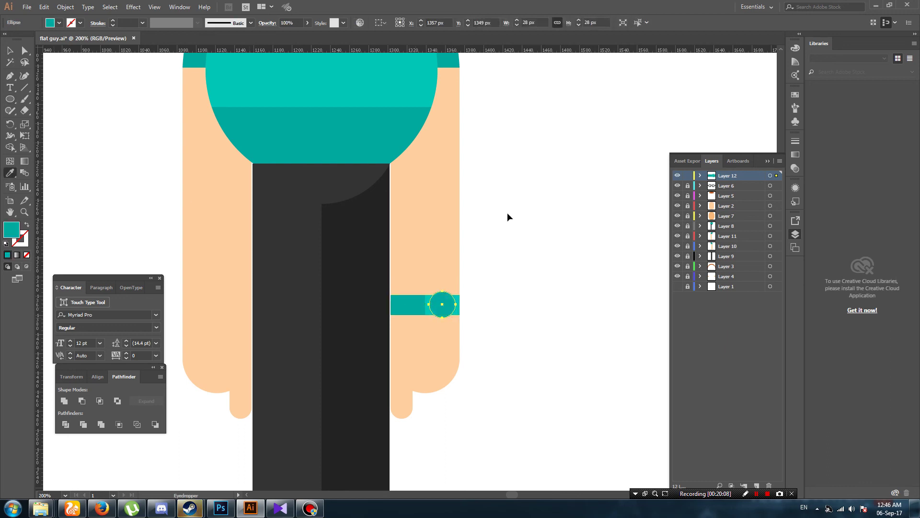
Add a lighter cyan inner face in front of the dial, scaled to 20 px
key("ctrl+plus")
key("ctrl+plus")
key("ctrl+plus")
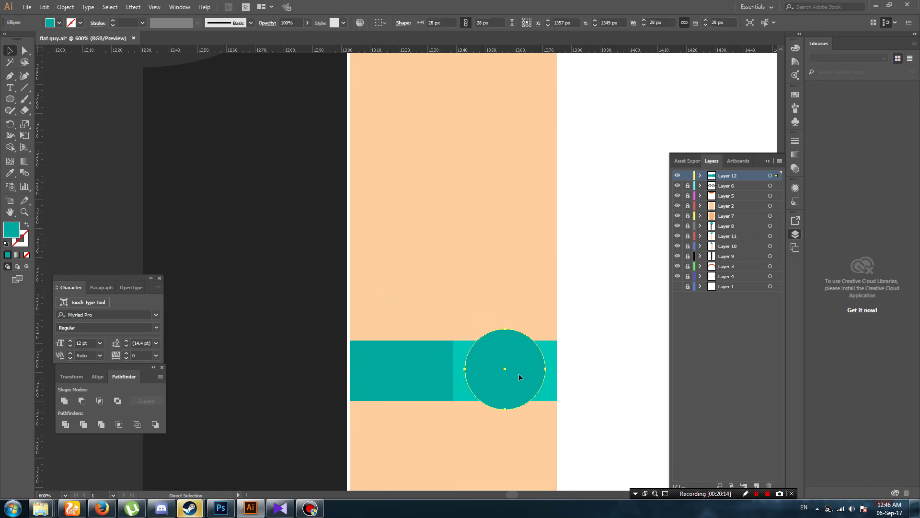
key("v")
key("ctrl+z")
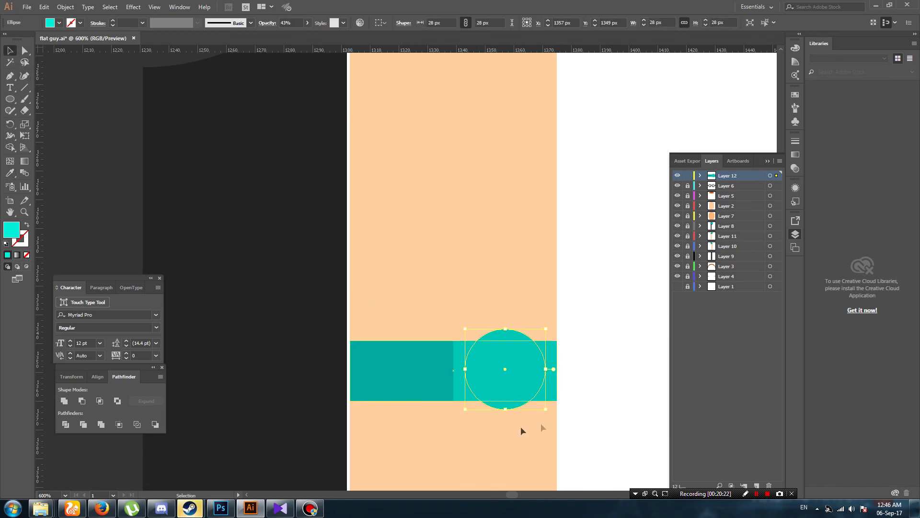
left_click_drag(546, 408, 598, 346)
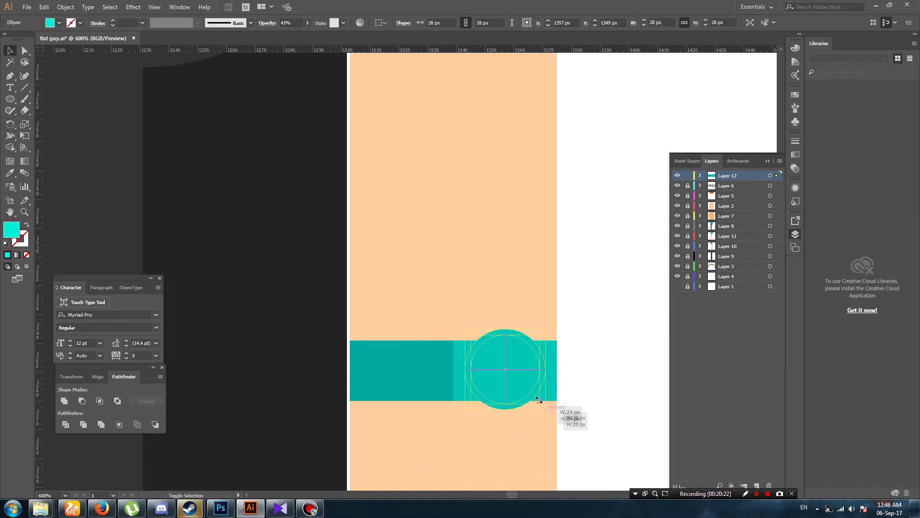
left_click(598, 346)
key("ctrl+1")
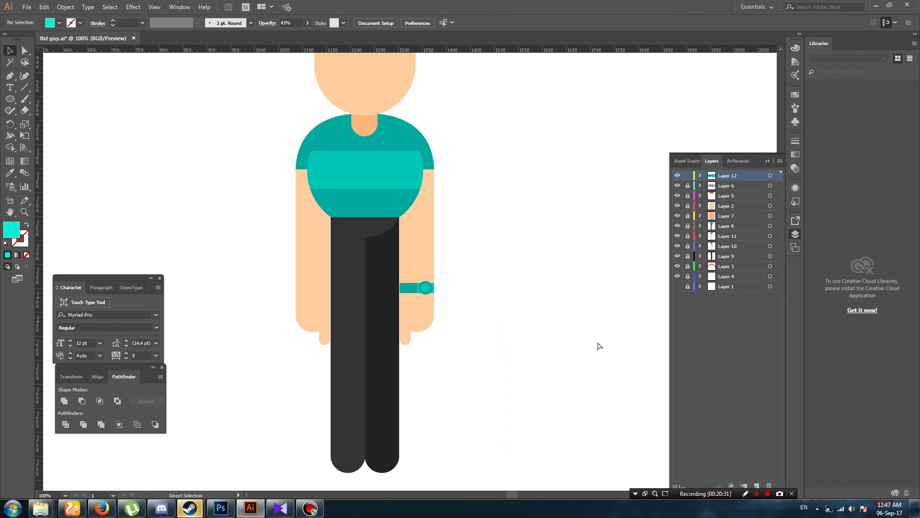
Zoom out to 66.67% to show the whole figure, with the Selection tool active
key("ctrl+minus")
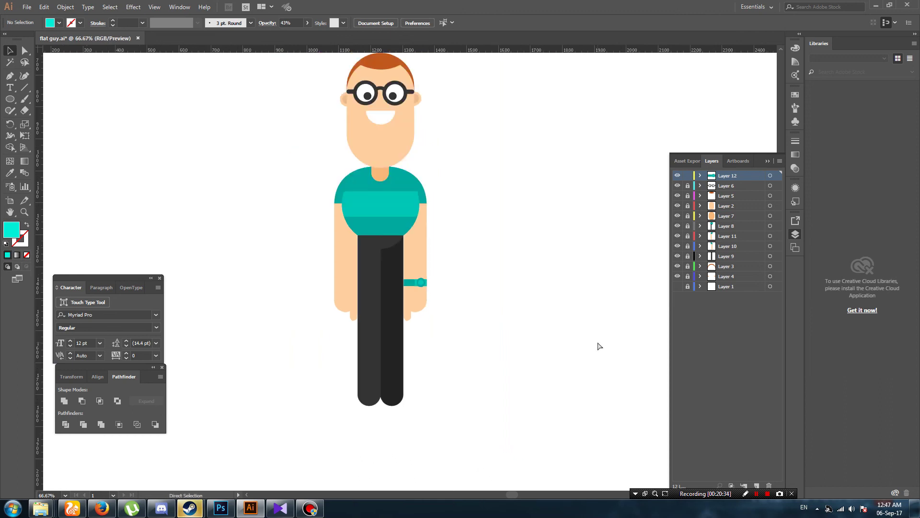
key("ctrl+minus")
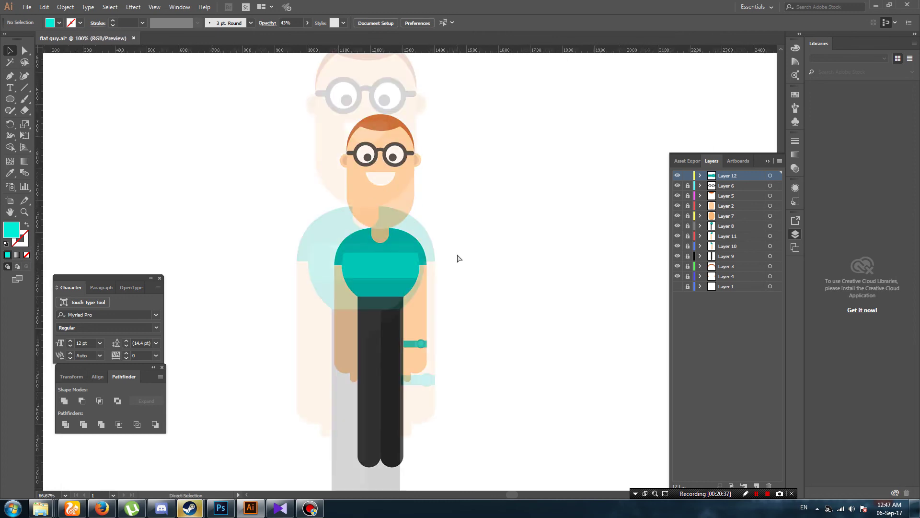
key("v")
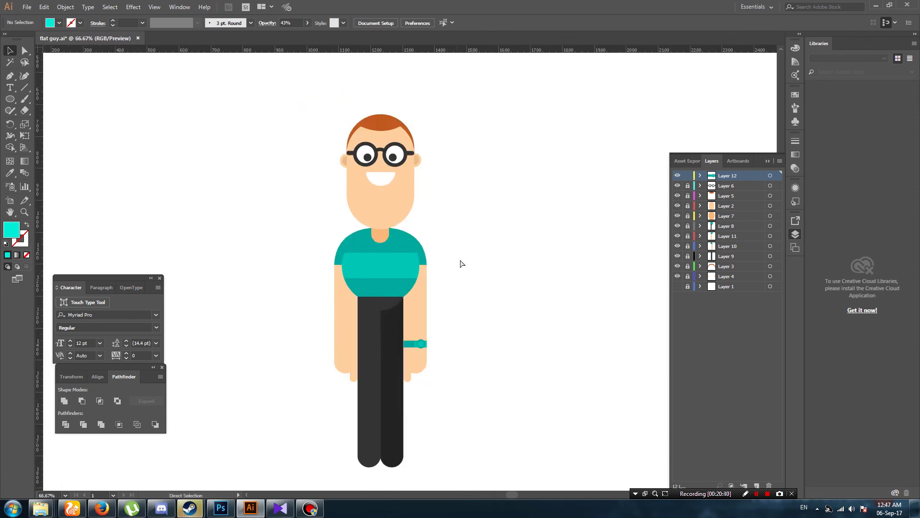